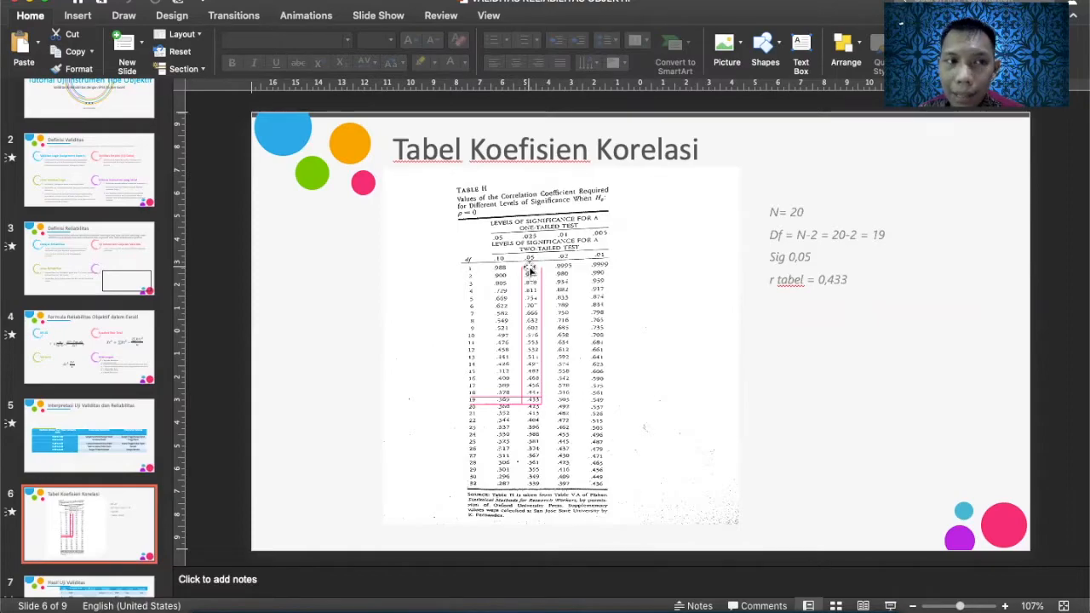
Switch to the RELIABILITAS OBJEKTIF workbook in Excel and open its RELIABILITAS sheet
left_click(22, 4)
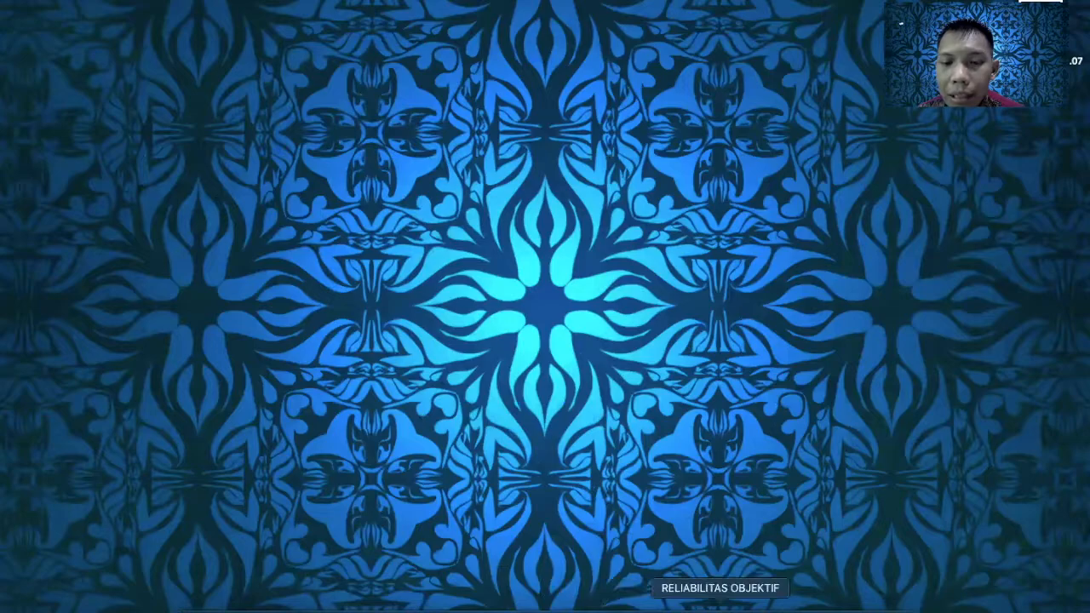
left_click(726, 601)
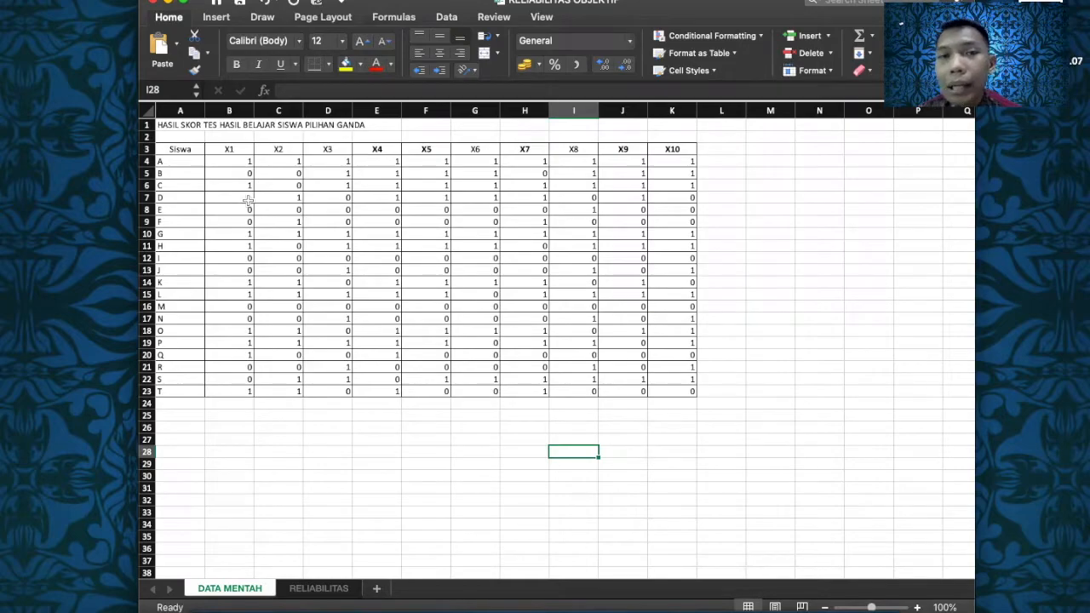
left_click(182, 4)
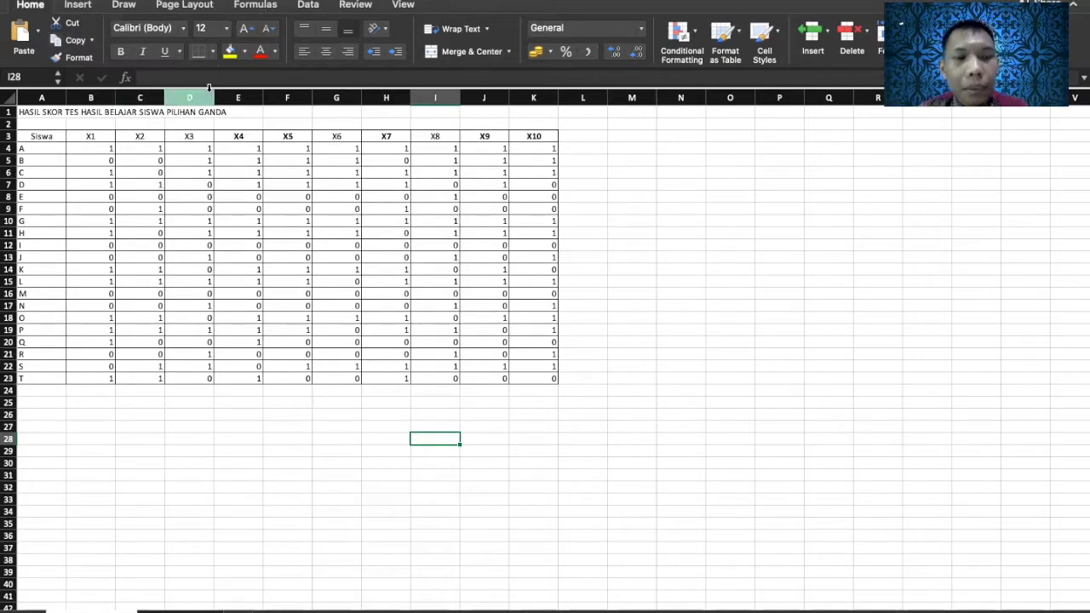
key("ctrl+super+f")
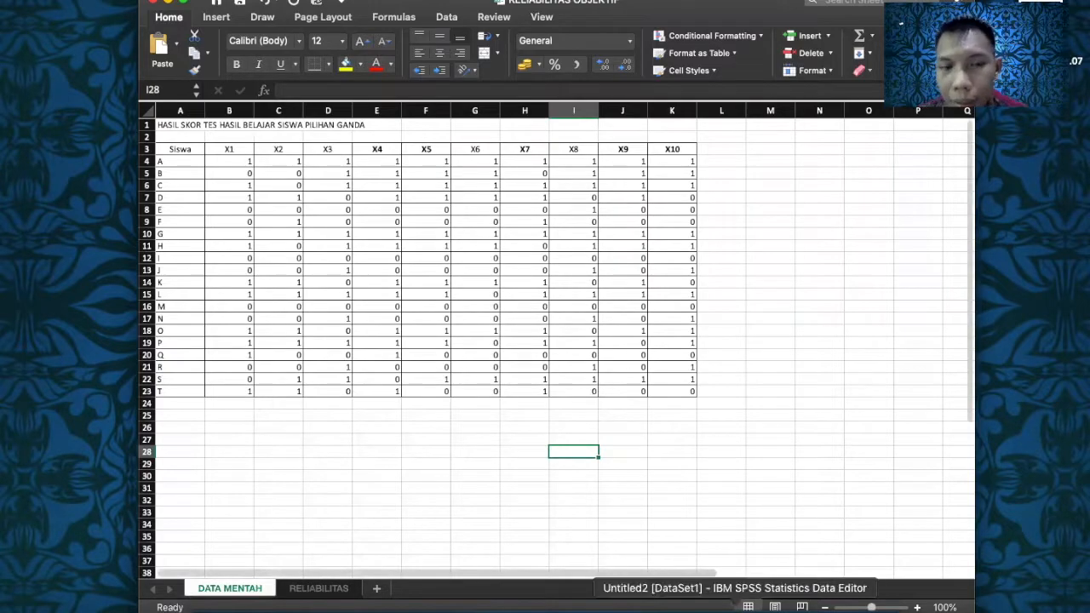
left_click(317, 586)
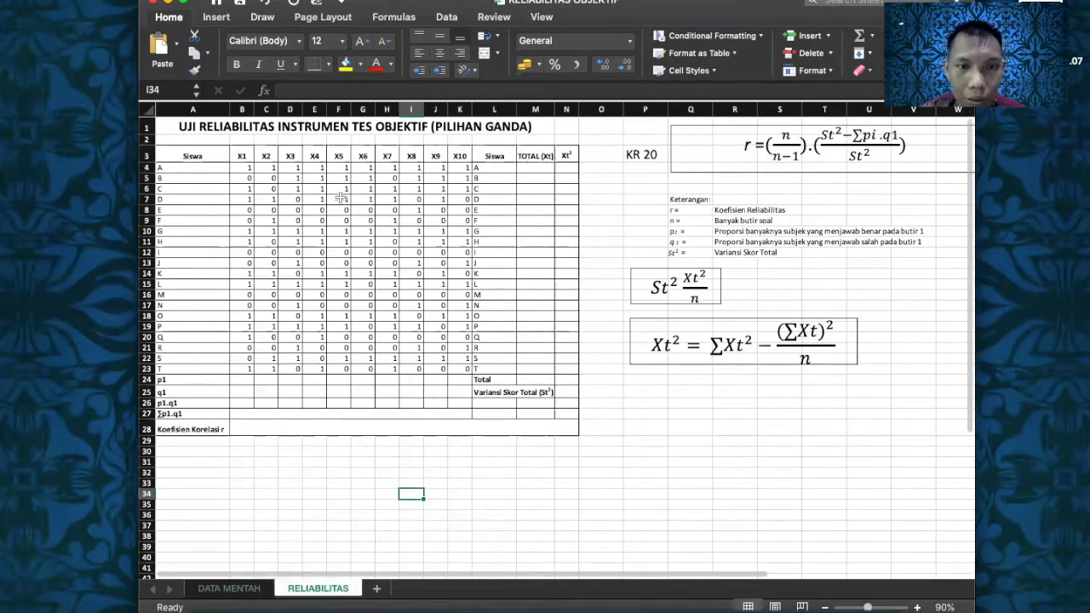
Total student A's X1 to X10 scores in M4 with =SUM(B4:K4) and fill the formula down to M23
left_click(539, 166)
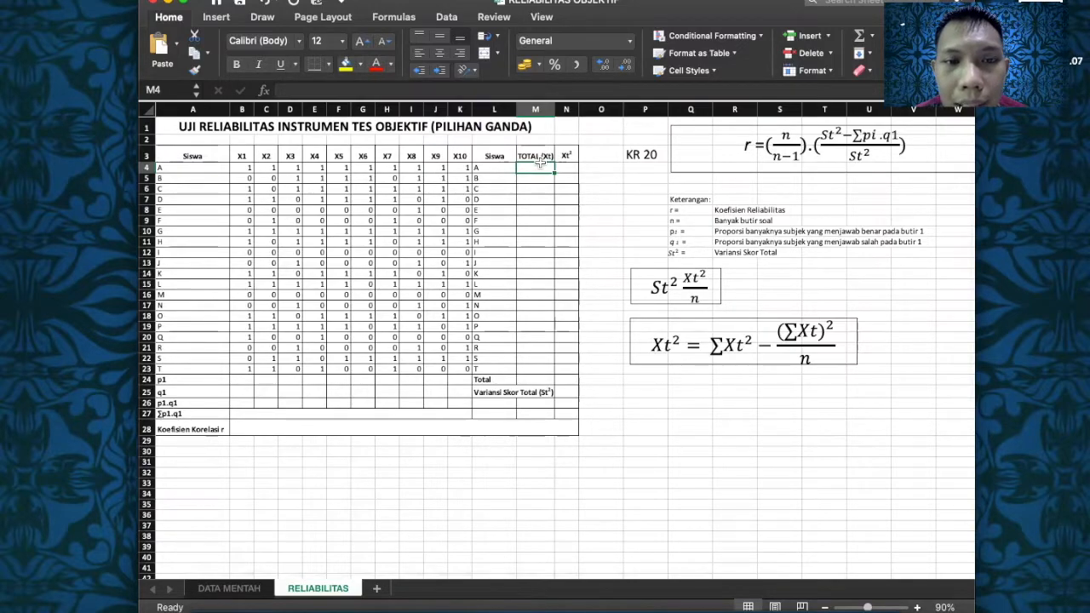
type("=S")
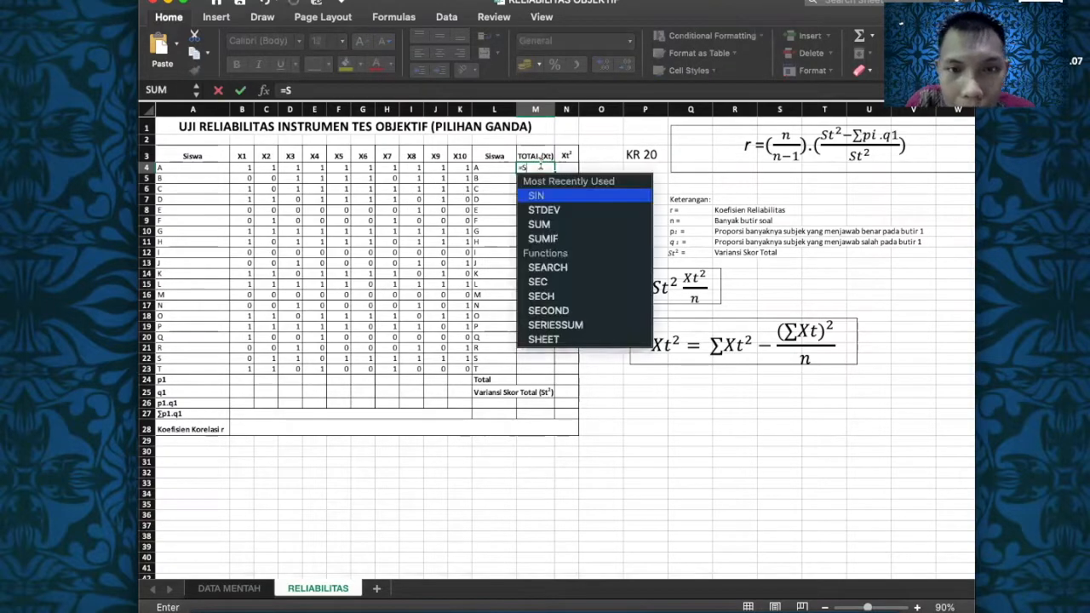
type("UM")
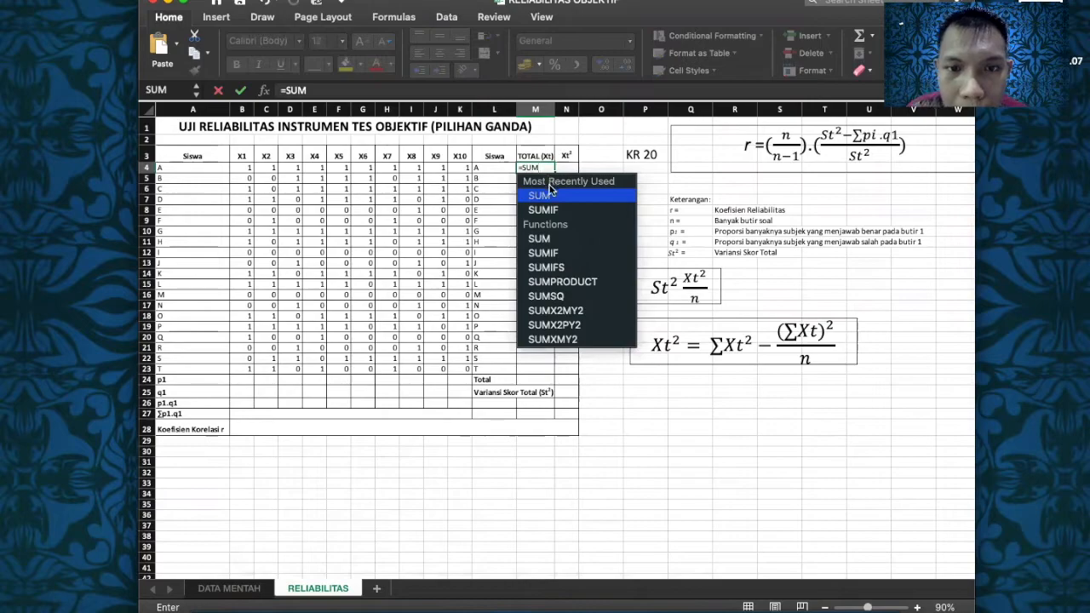
double_click(550, 197)
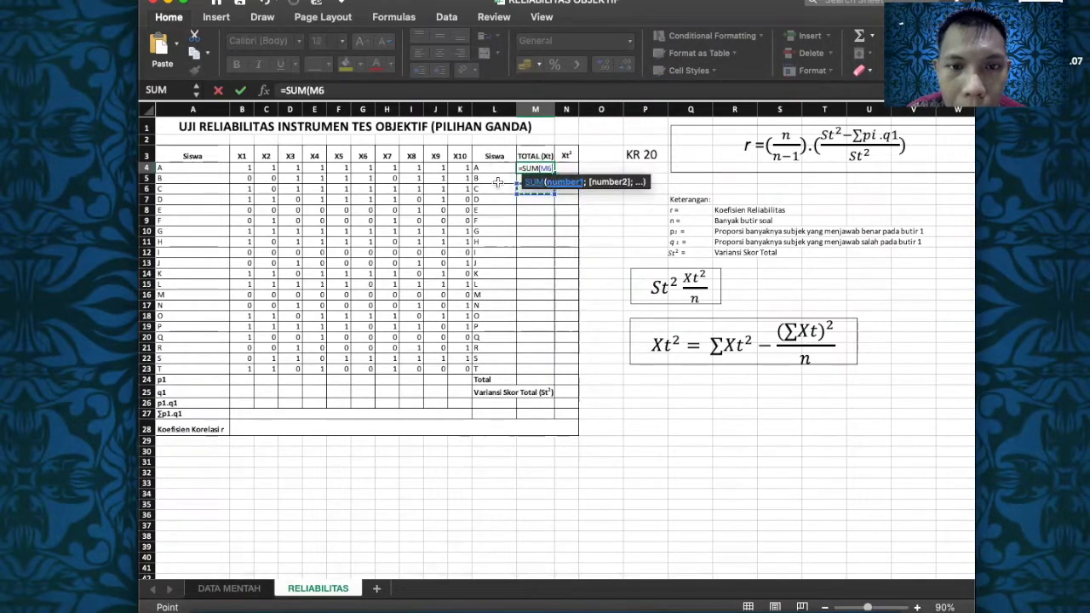
left_click_drag(247, 177, 462, 160)
key("Return")
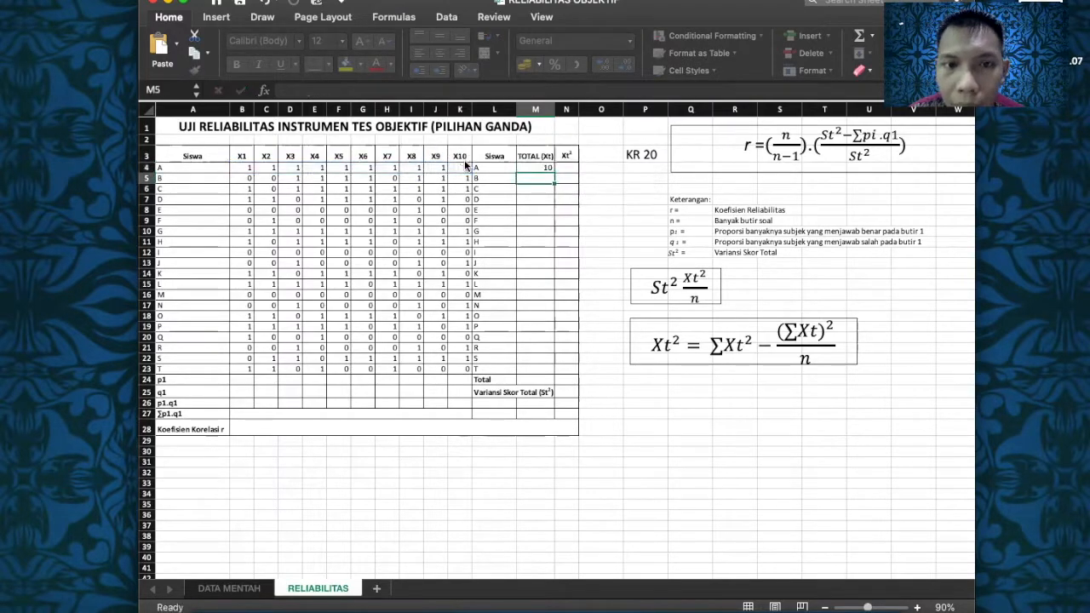
left_click(547, 167)
left_click_drag(546, 167, 548, 372)
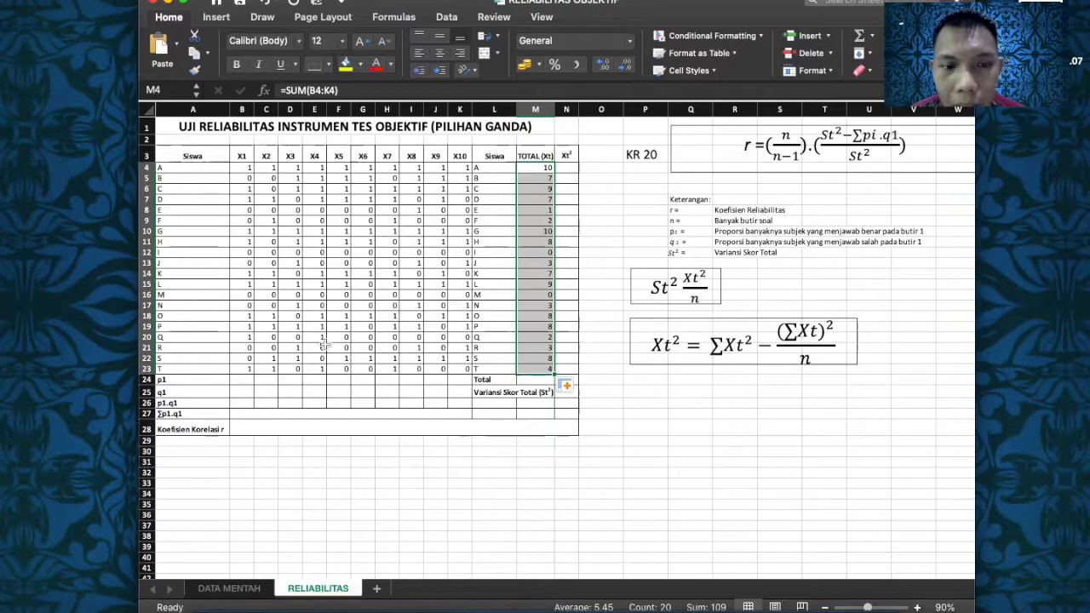
Switch to the empty IBM SPSS Statistics Data Editor and expand its window to full screen
left_click(937, 603)
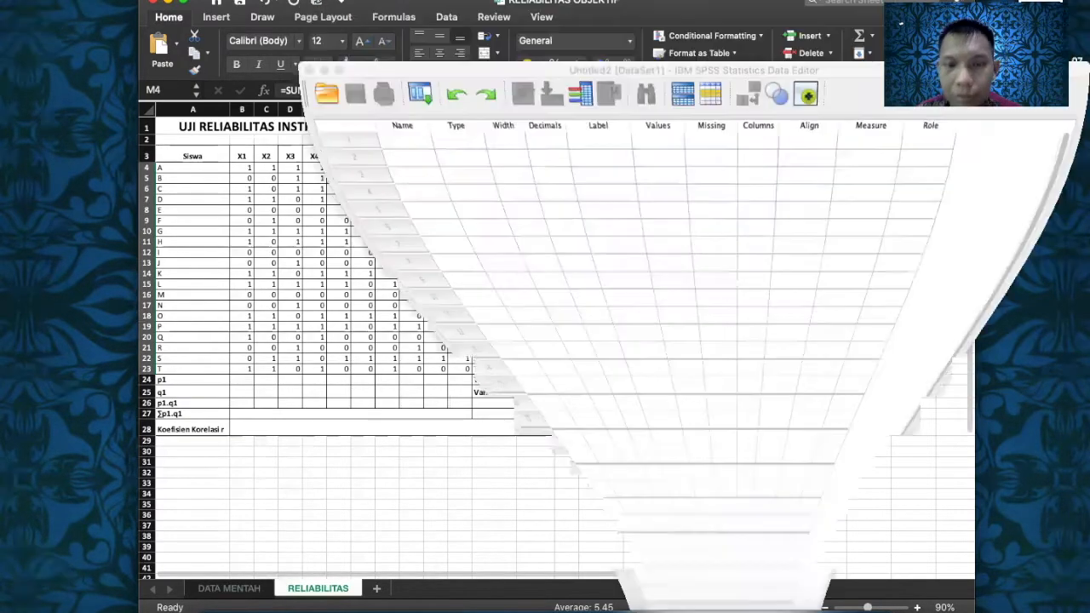
left_click_drag(551, 356, 389, 25)
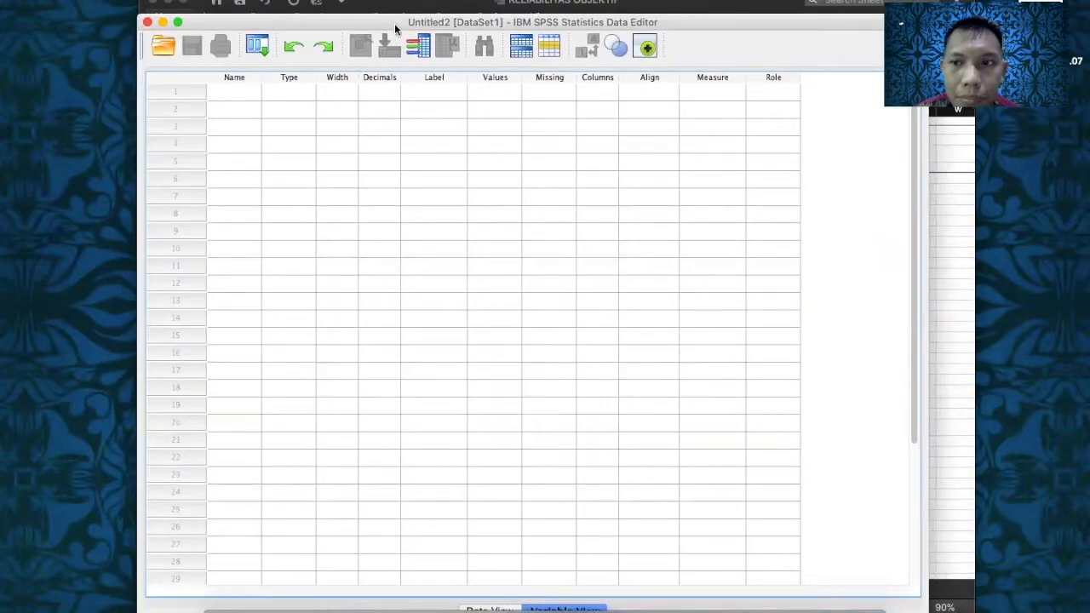
left_click(178, 23)
Name the first two variables item1 and item2 in the variable definitions
left_click(101, 63)
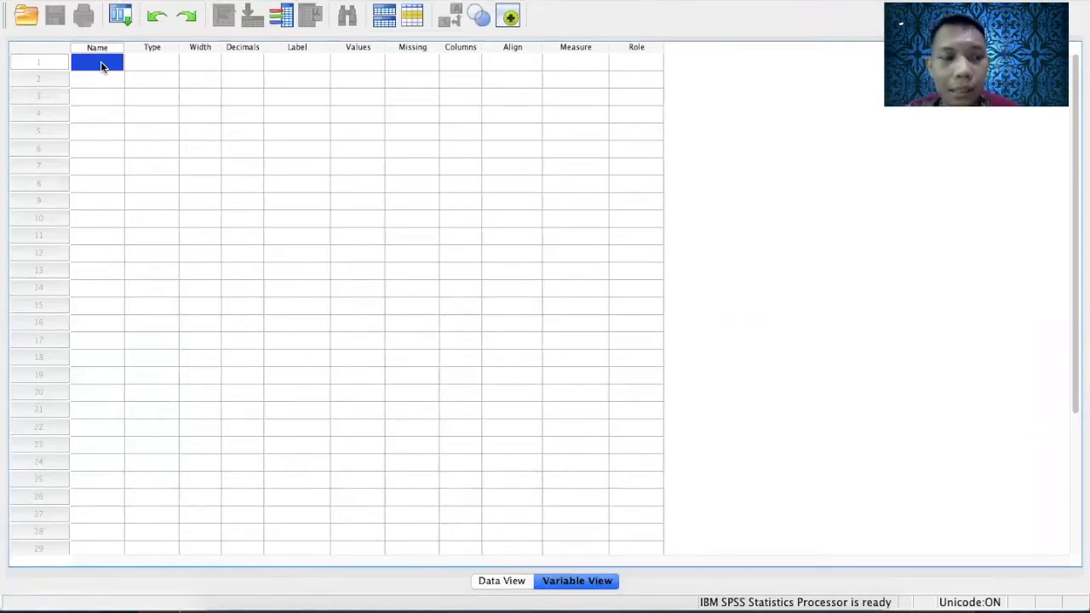
double_click(100, 63)
type("Item")
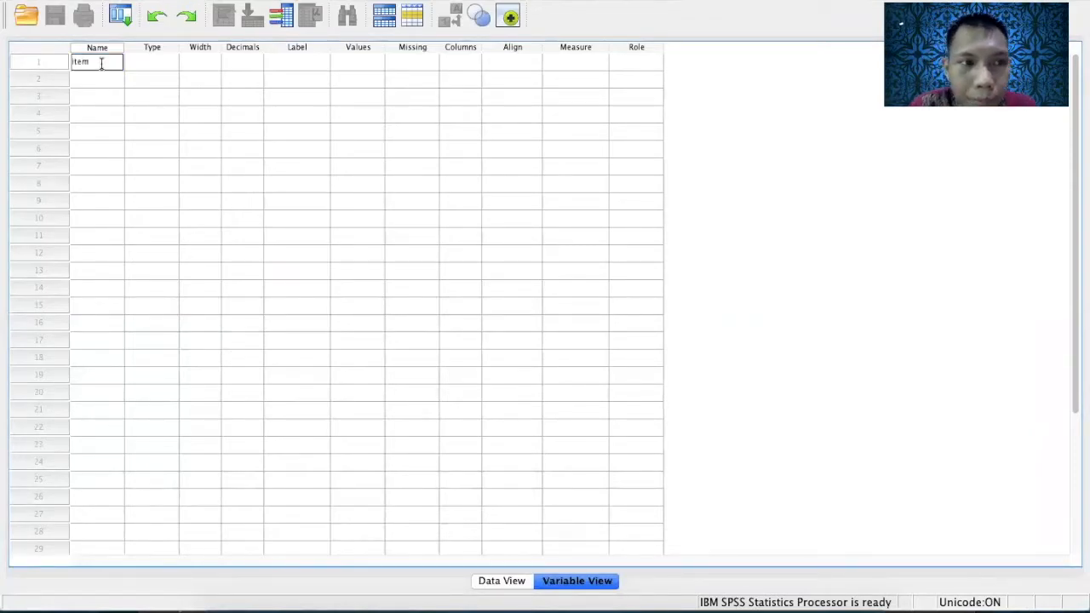
type("1")
left_click(100, 78)
double_click(100, 78)
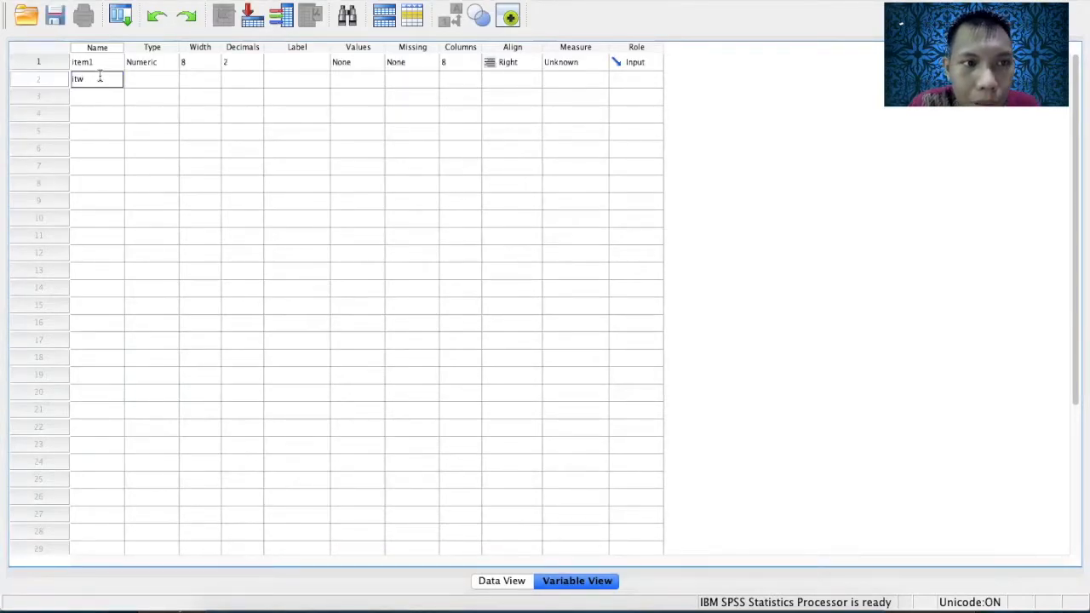
type("item2")
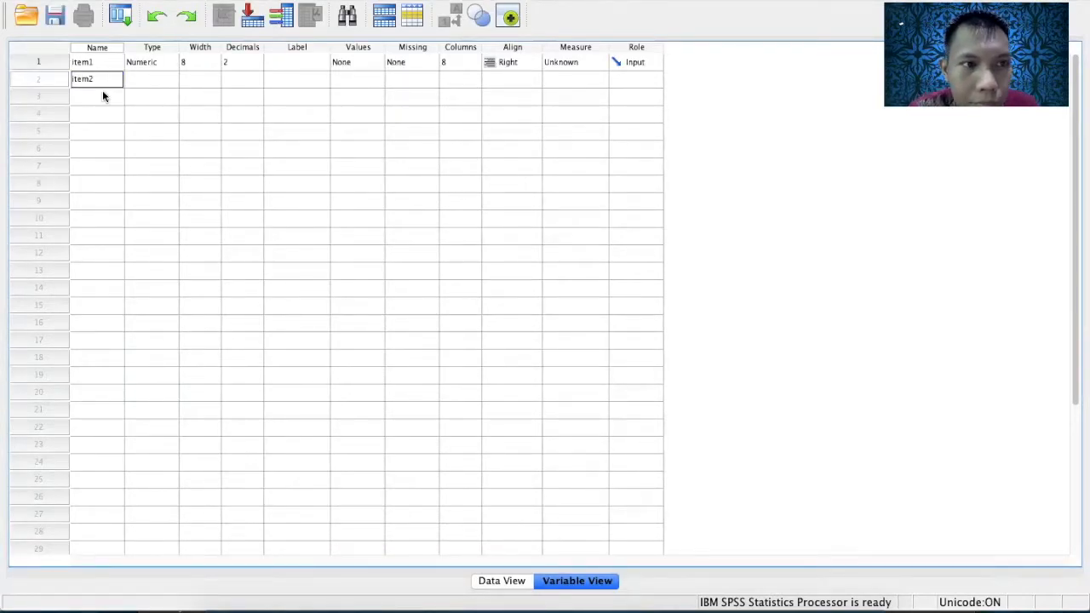
Add the variables item3, item4 and item5 in rows 3 to 5
left_click(102, 95)
double_click(103, 96)
type("item3")
left_click(101, 113)
double_click(100, 112)
type("item4")
left_click(99, 131)
double_click(99, 130)
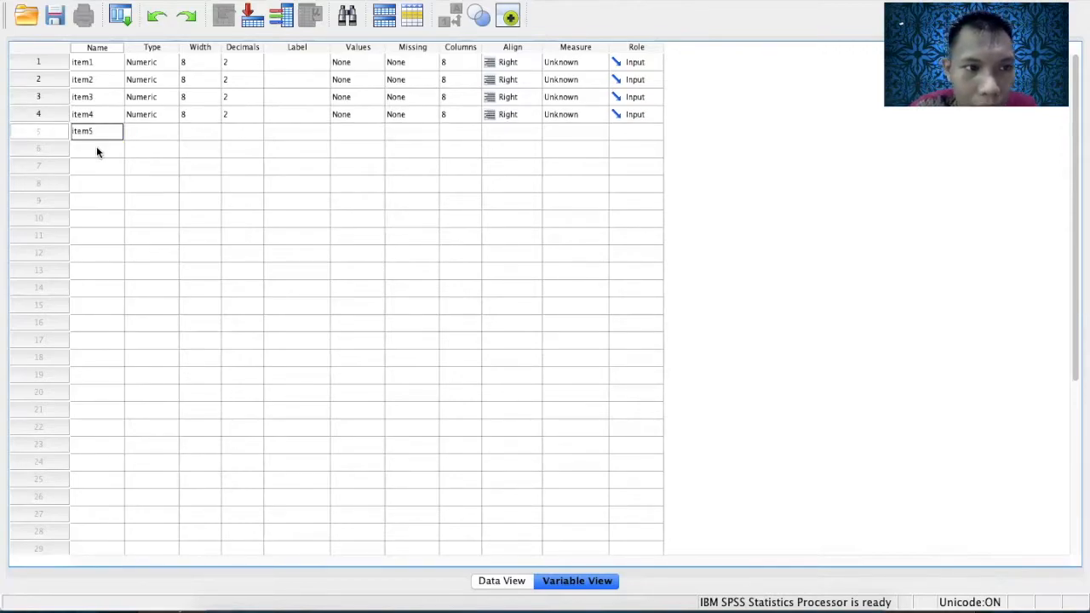
Add the variables item6, item7 and item8 in rows 6 to 8
left_click(97, 149)
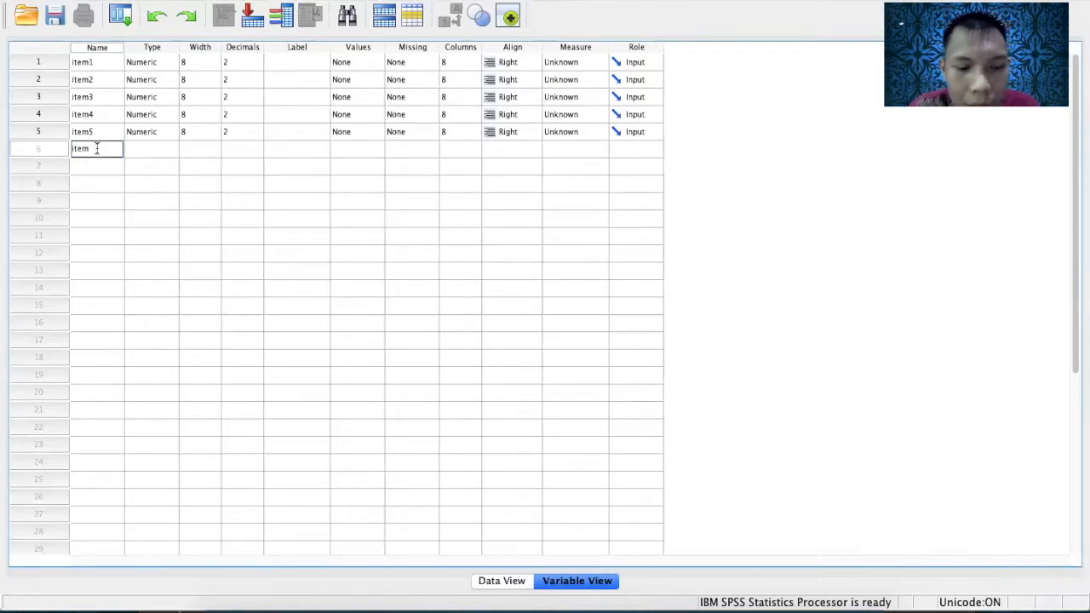
left_click(96, 166)
type("ite")
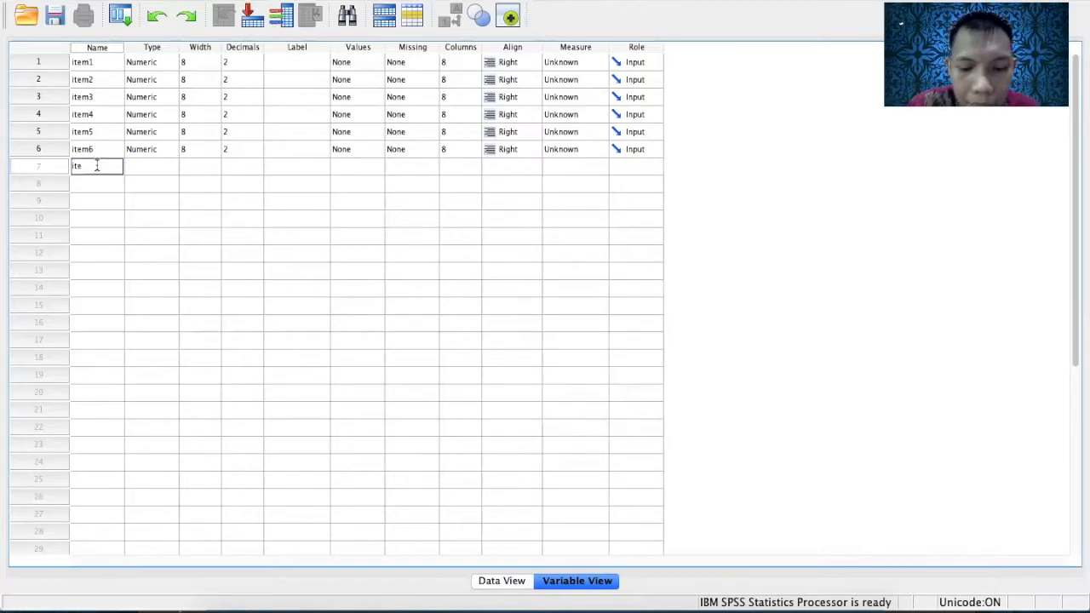
type("m7")
left_click(96, 183)
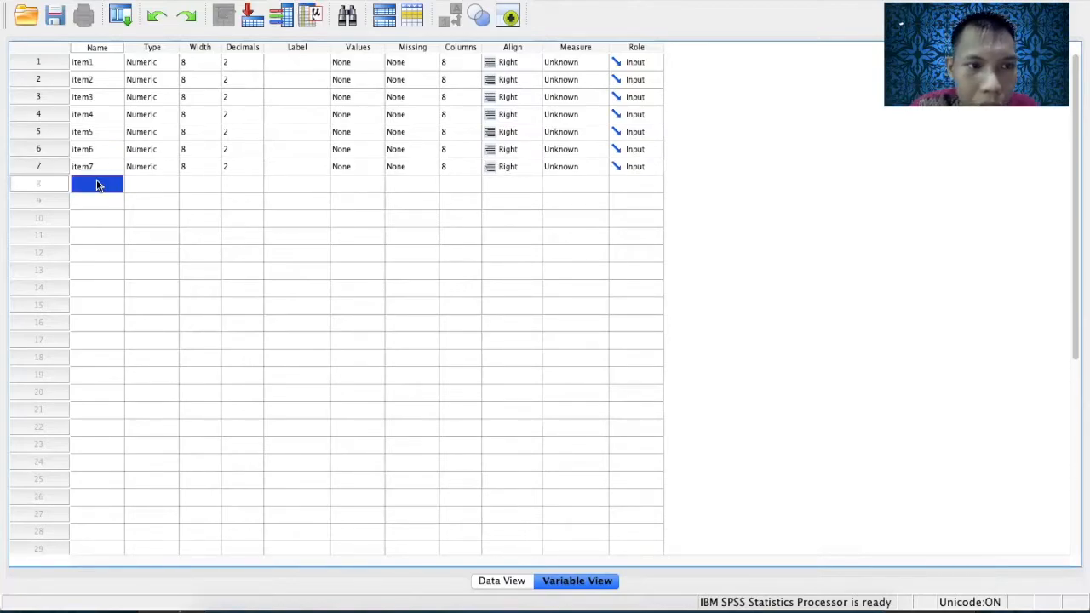
type("item8")
Add the variables item9, item10 and total in rows 9 to 11
left_click(107, 206)
type("i")
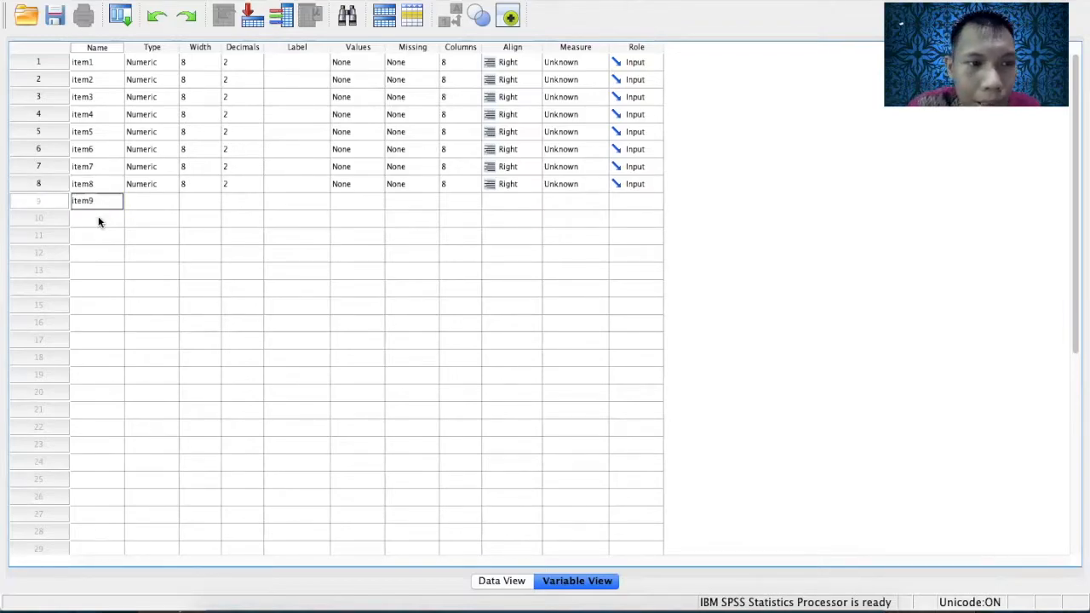
left_click(98, 218)
left_click(98, 218)
type("item10")
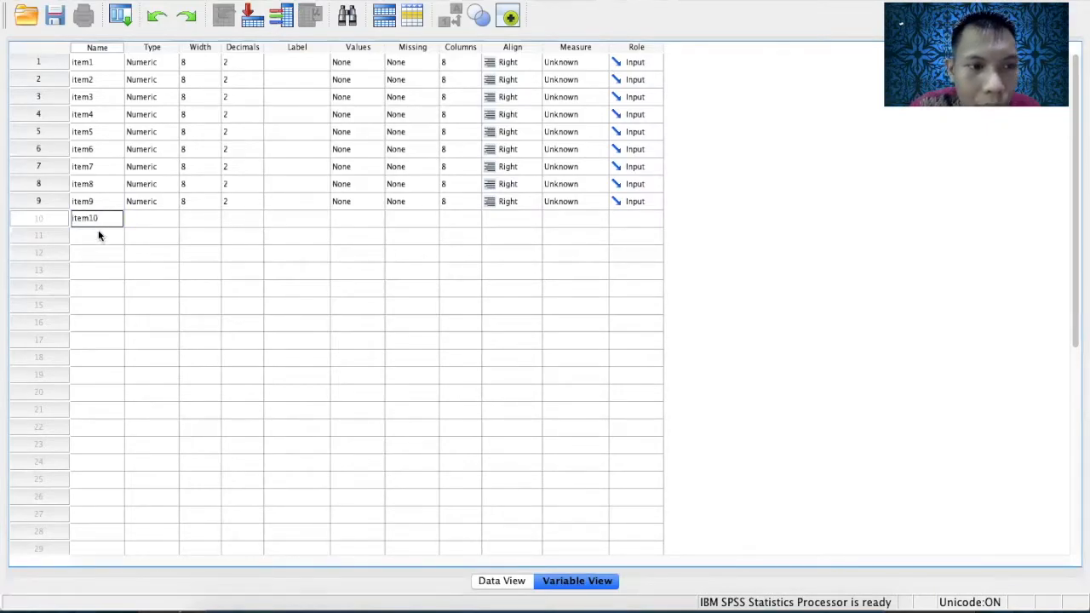
left_click(98, 236)
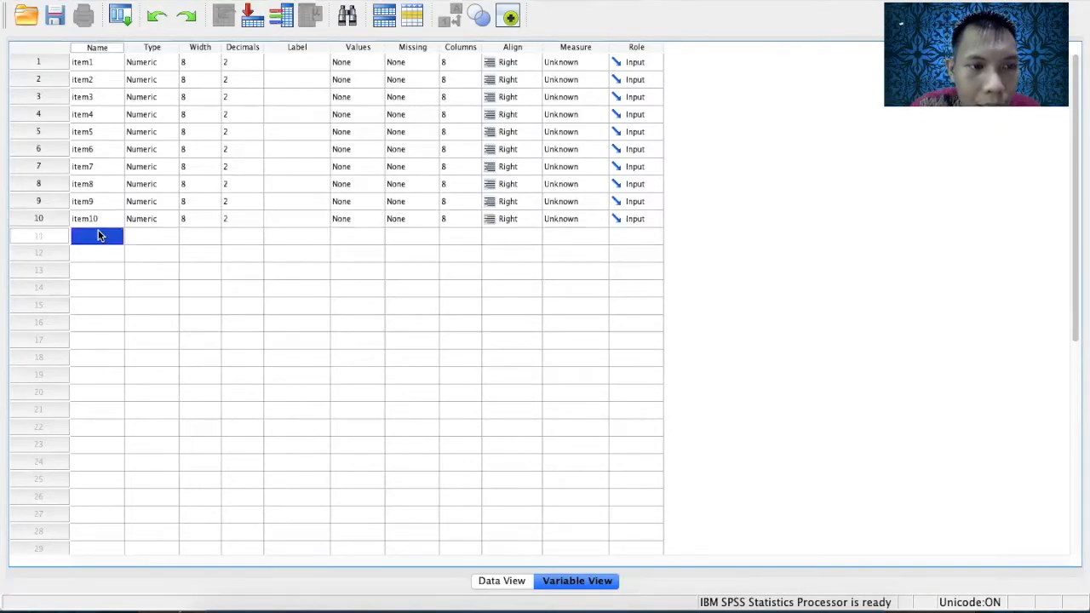
type("s")
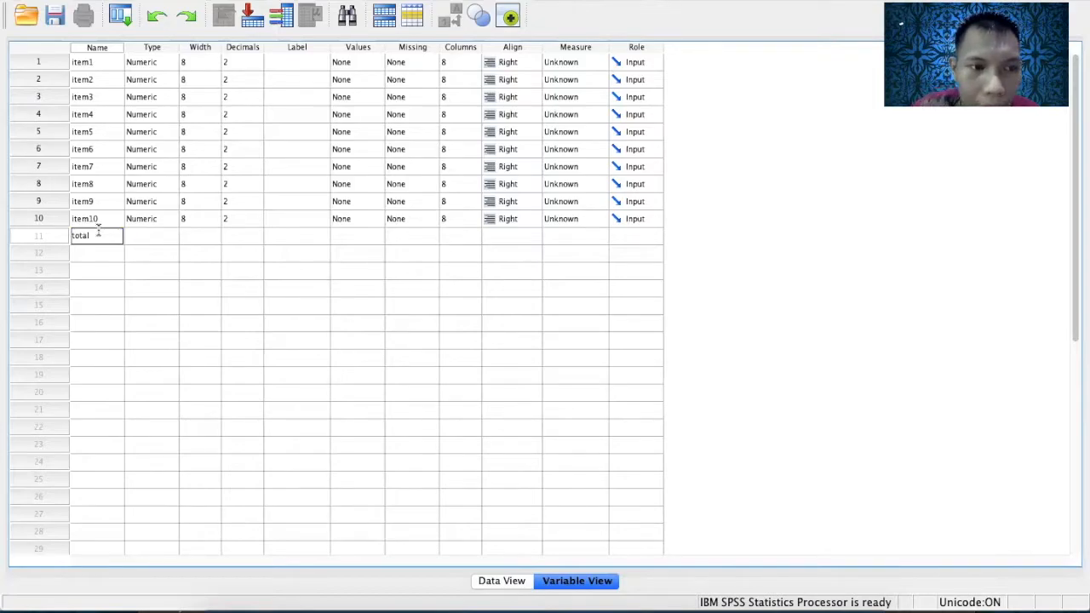
Set the number of decimals to 0 for the variables item1 through item5
left_click(254, 58)
left_click(256, 59)
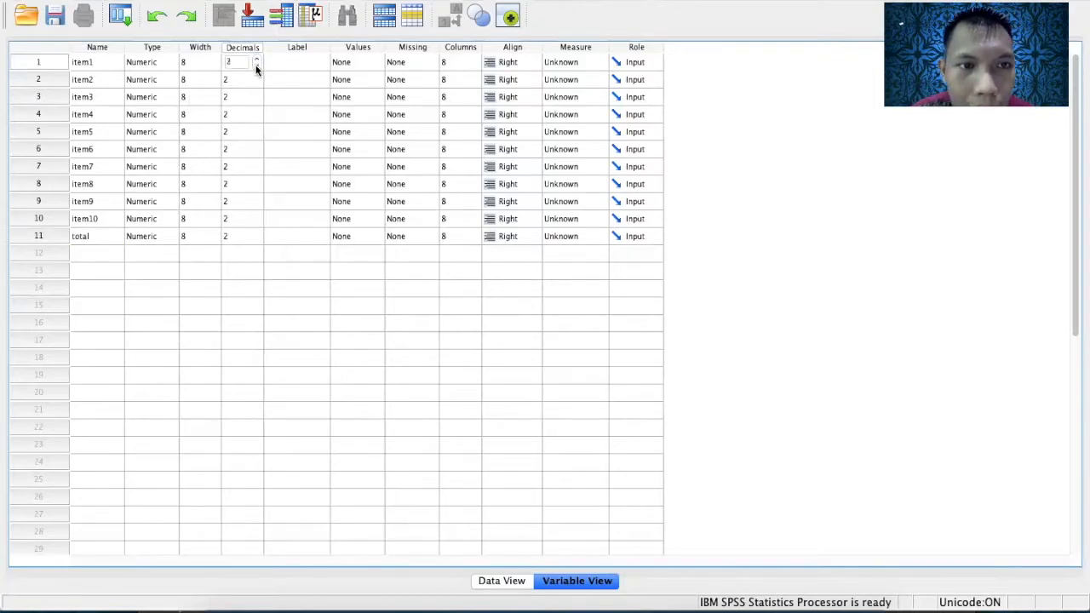
left_click(256, 67)
double_click(254, 81)
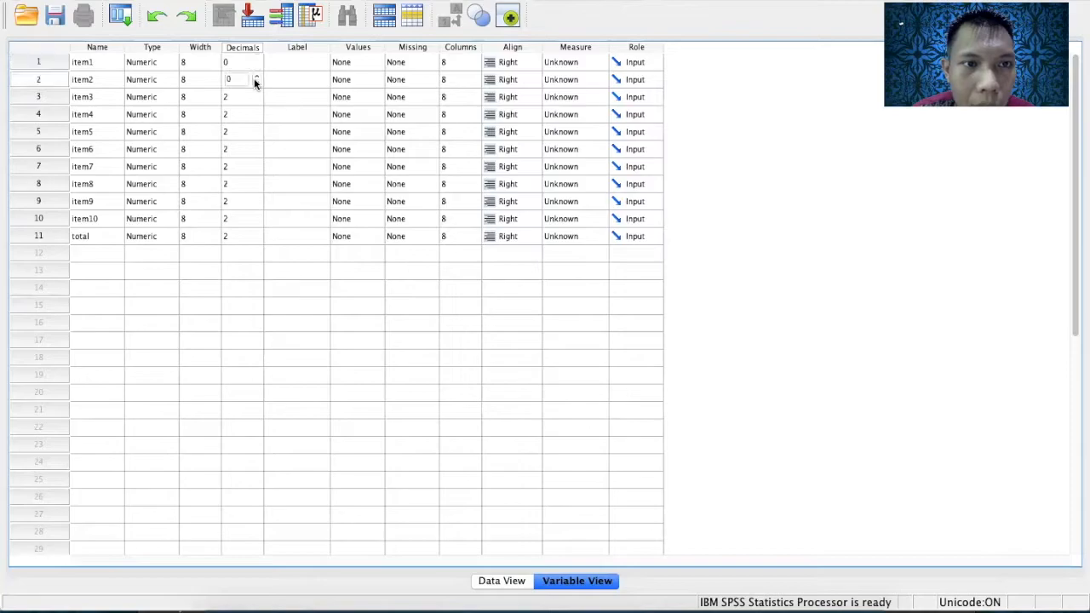
double_click(253, 98)
double_click(255, 118)
double_click(256, 134)
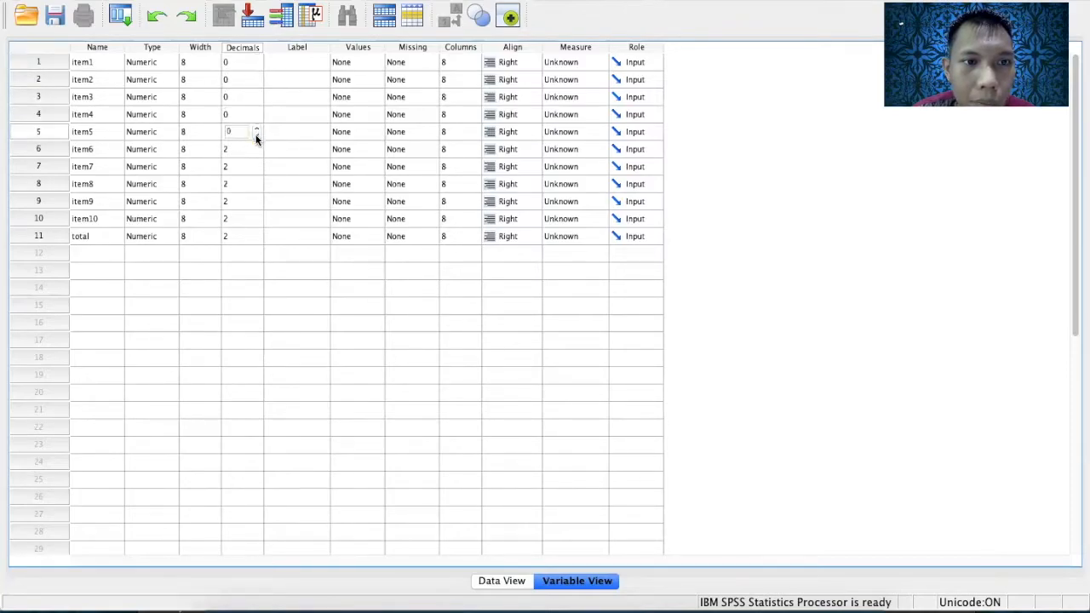
Set the number of decimals to 0 for item6 through item10 and for total
double_click(256, 151)
double_click(255, 170)
double_click(257, 187)
double_click(256, 208)
left_click(256, 223)
double_click(255, 242)
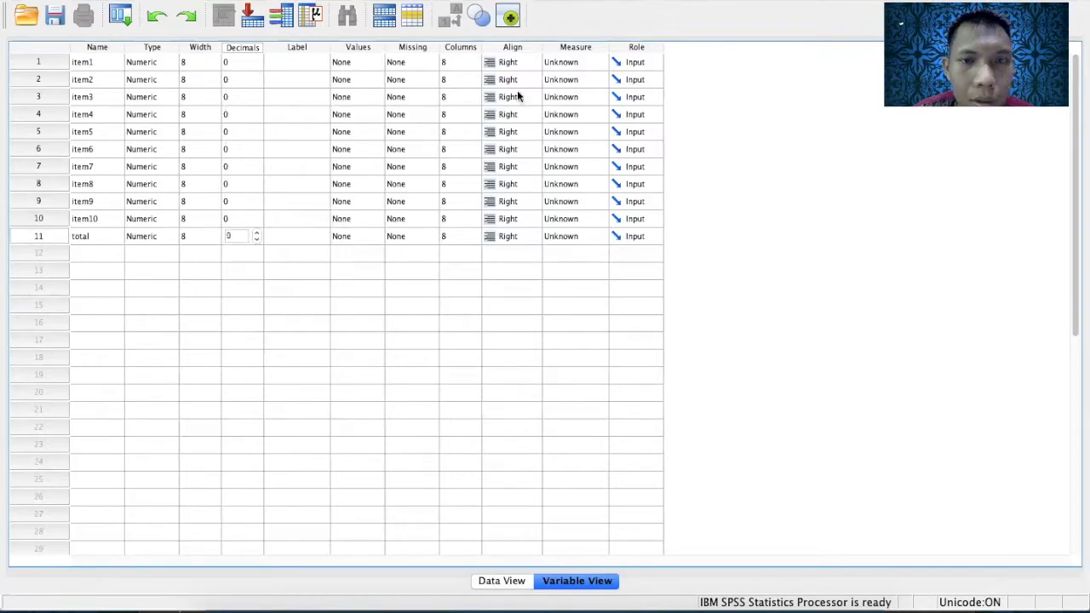
Set the measurement level of item1 through item4 to Scale
left_click(589, 63)
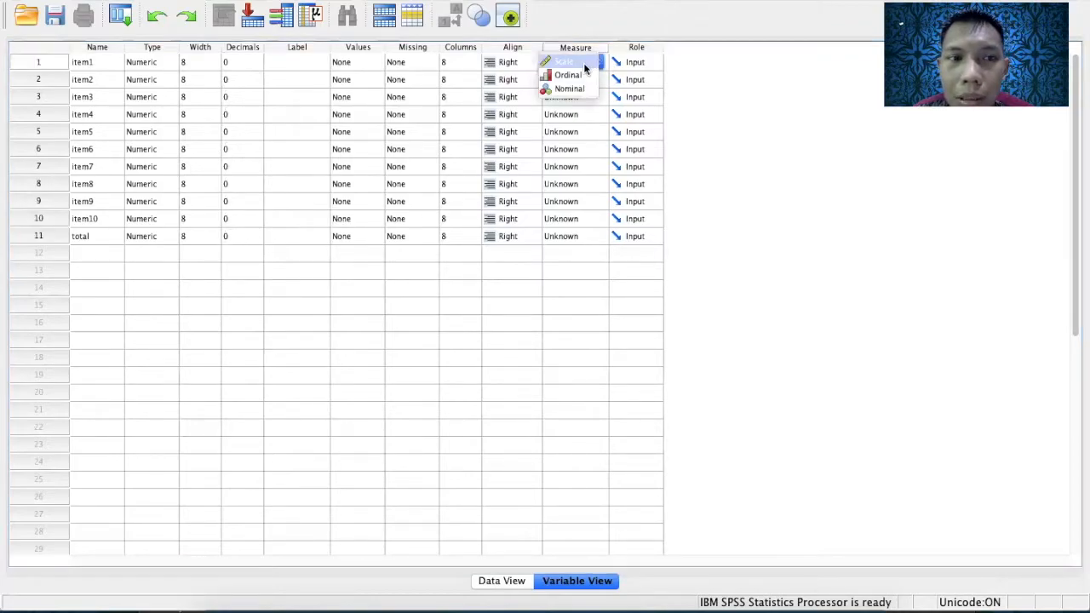
left_click(584, 65)
left_click(590, 80)
left_click(591, 81)
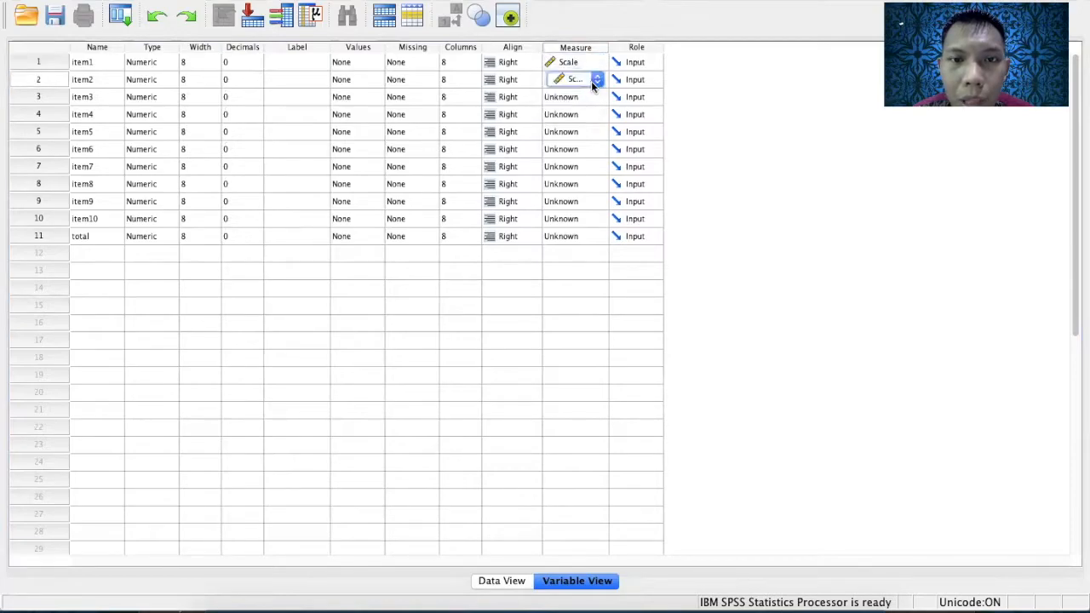
left_click(593, 95)
left_click(588, 94)
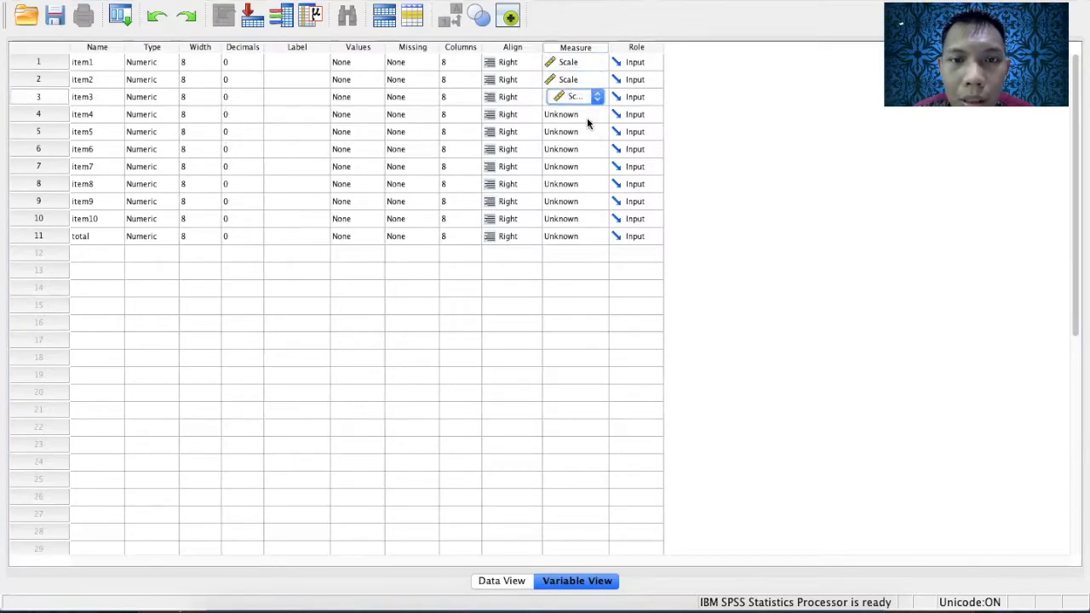
left_click(587, 119)
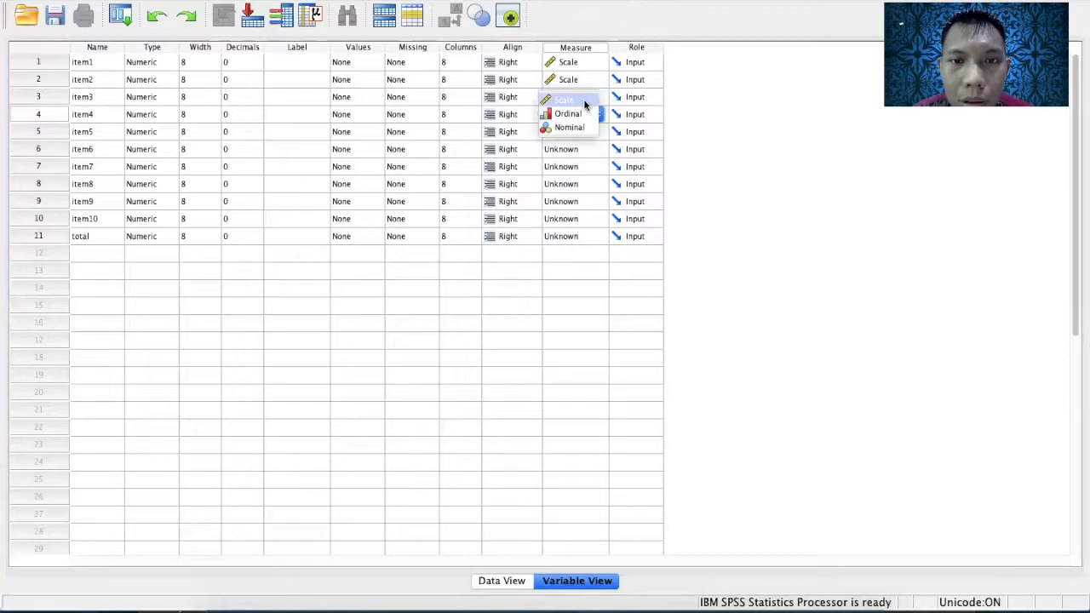
left_click(584, 100)
Set the measurement level of item5 through item8 to Scale
left_click(579, 132)
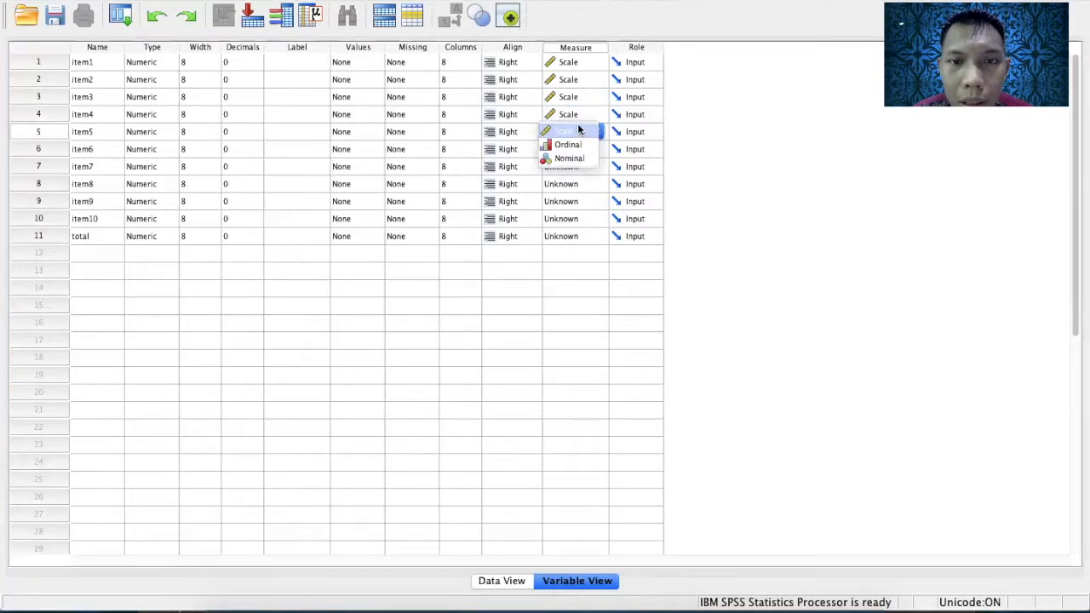
left_click(579, 130)
left_click(579, 149)
left_click(579, 144)
left_click(579, 167)
left_click(579, 167)
left_click(581, 182)
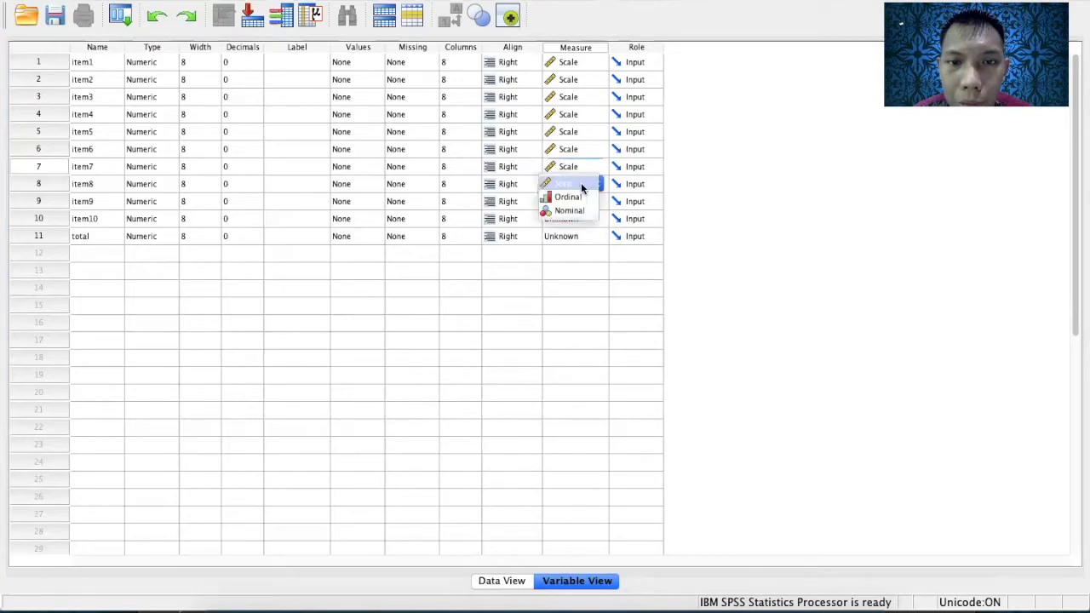
left_click(581, 181)
Set the measurement level of item9, item10 and total to Scale
left_click(582, 201)
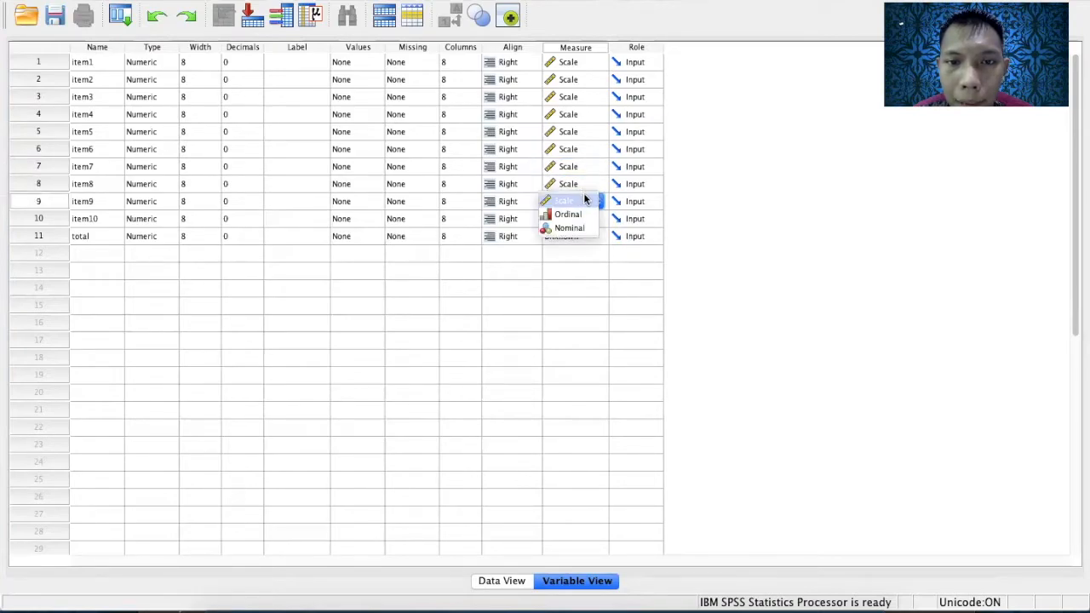
left_click(583, 199)
left_click(580, 215)
left_click(581, 218)
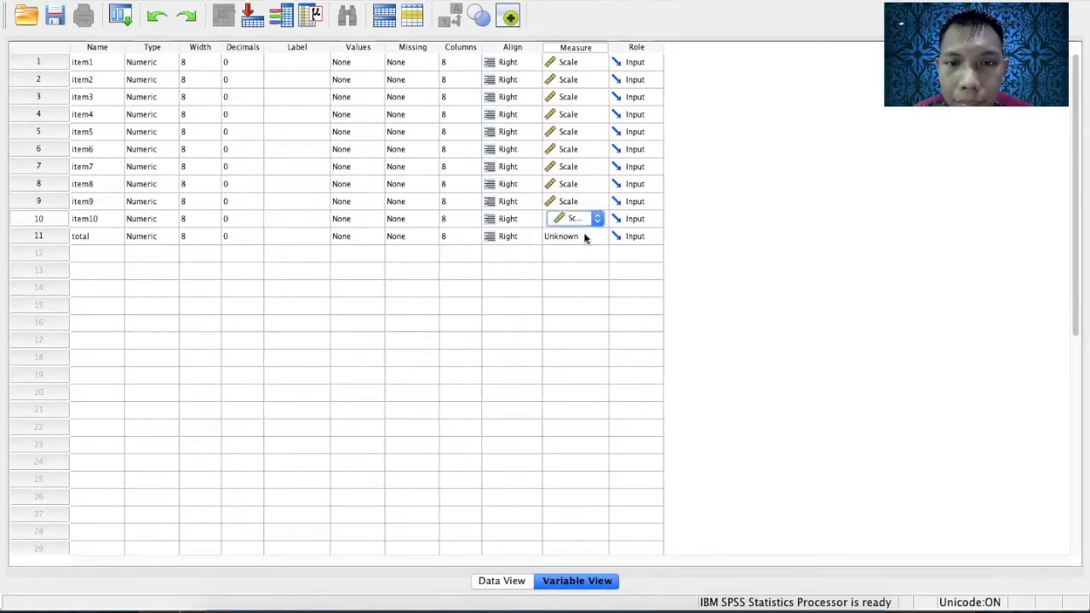
left_click(584, 236)
left_click(584, 236)
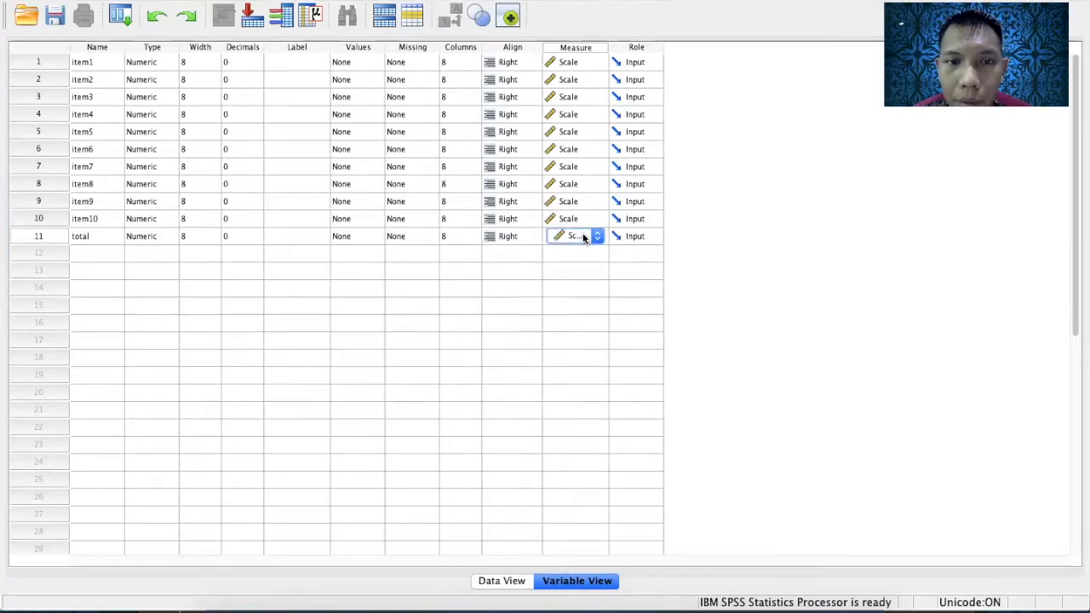
Copy the X1 to X10 scores of all students (B4:K23) from the Excel RELIABILITAS sheet into SPSS, starting at row 1 of item1
left_click(503, 580)
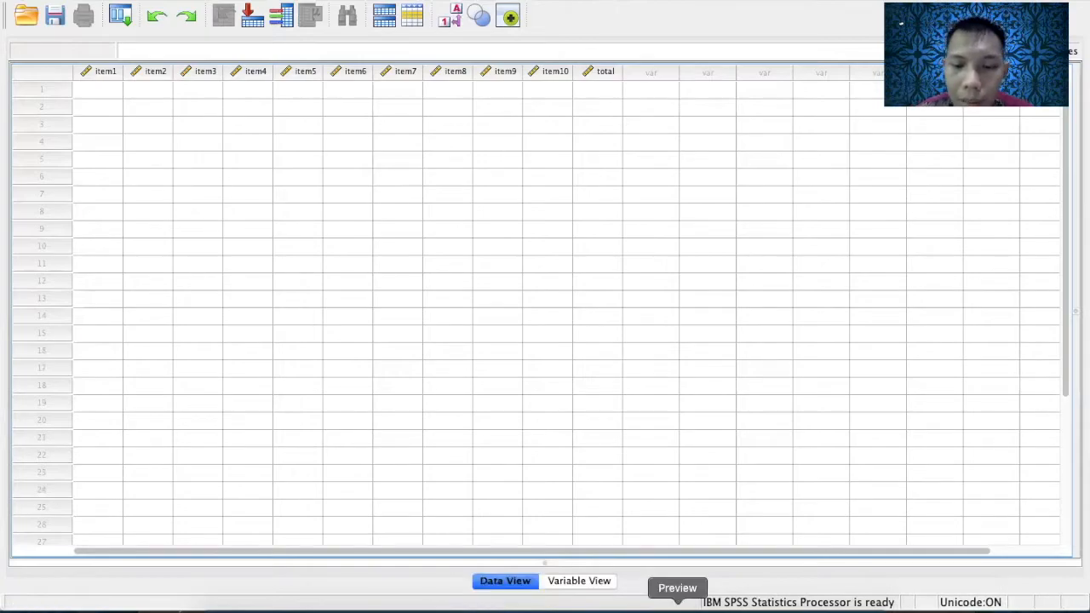
left_click(705, 606)
left_click(241, 177)
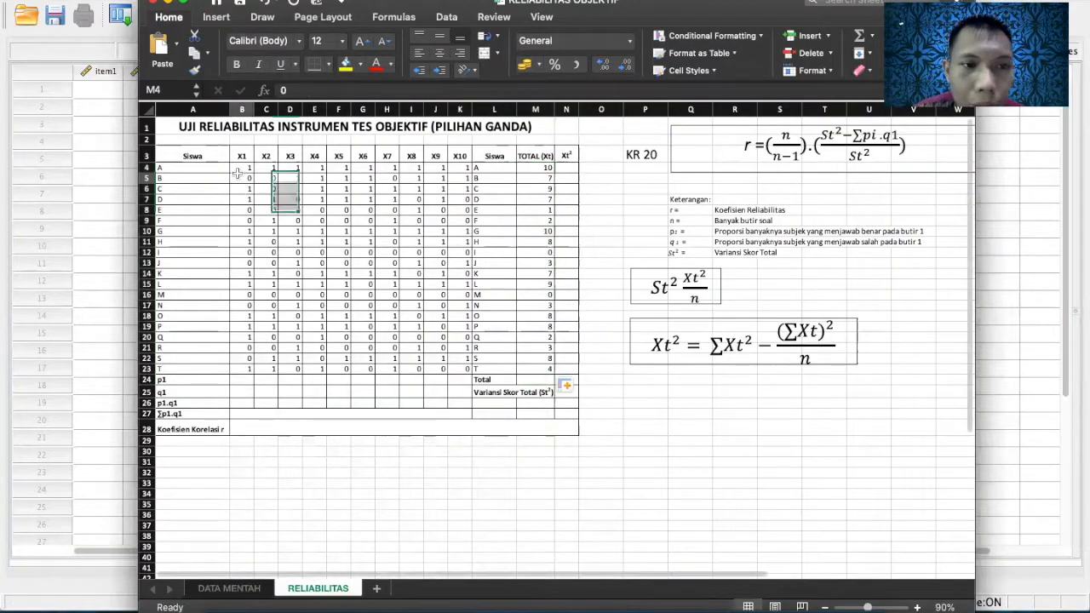
left_click_drag(238, 168, 461, 373)
key("super+c")
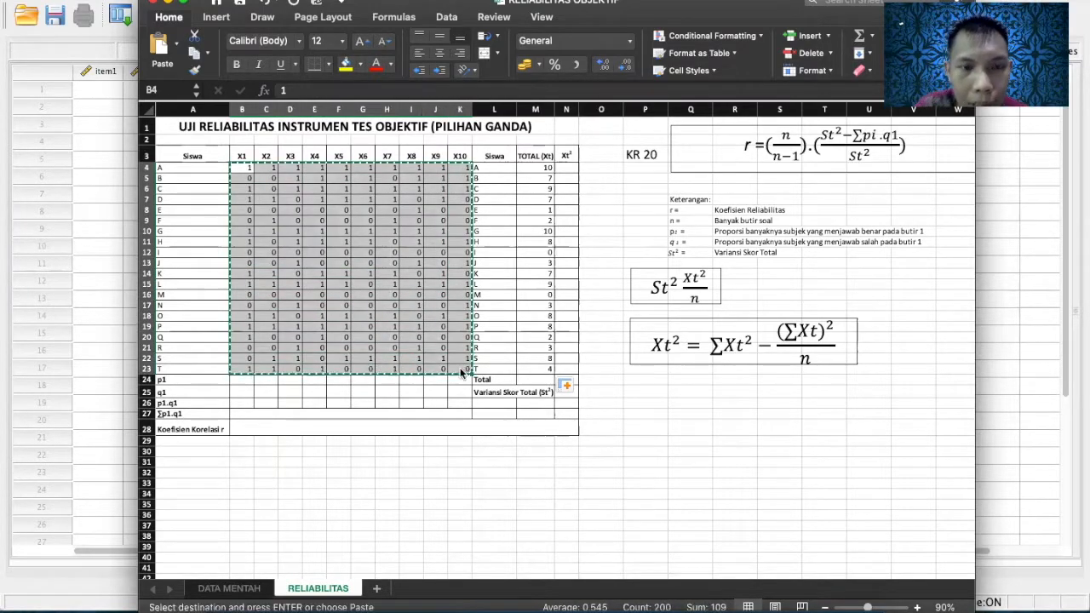
left_click(88, 109)
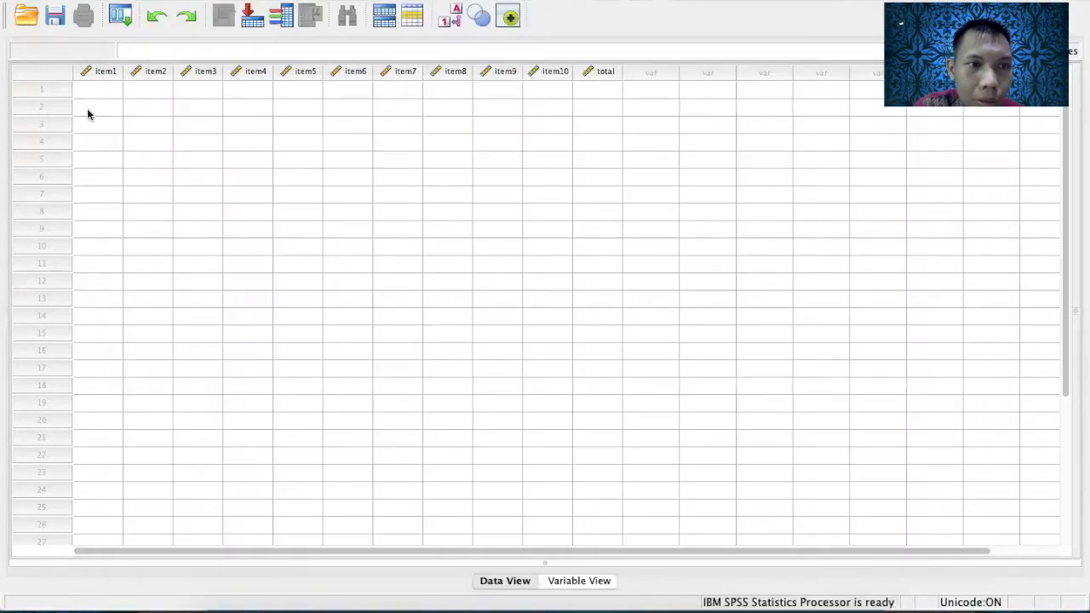
left_click(87, 90)
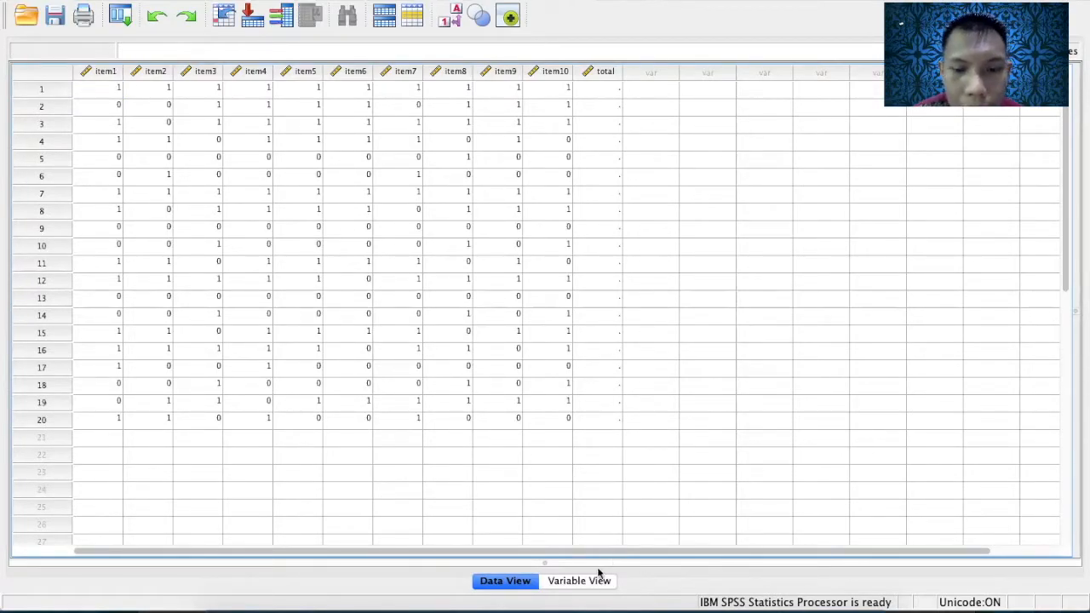
Copy the TOTAL (Xt) scores (M4:M23) from Excel into the total variable in SPSS, starting at row 1
left_click(705, 606)
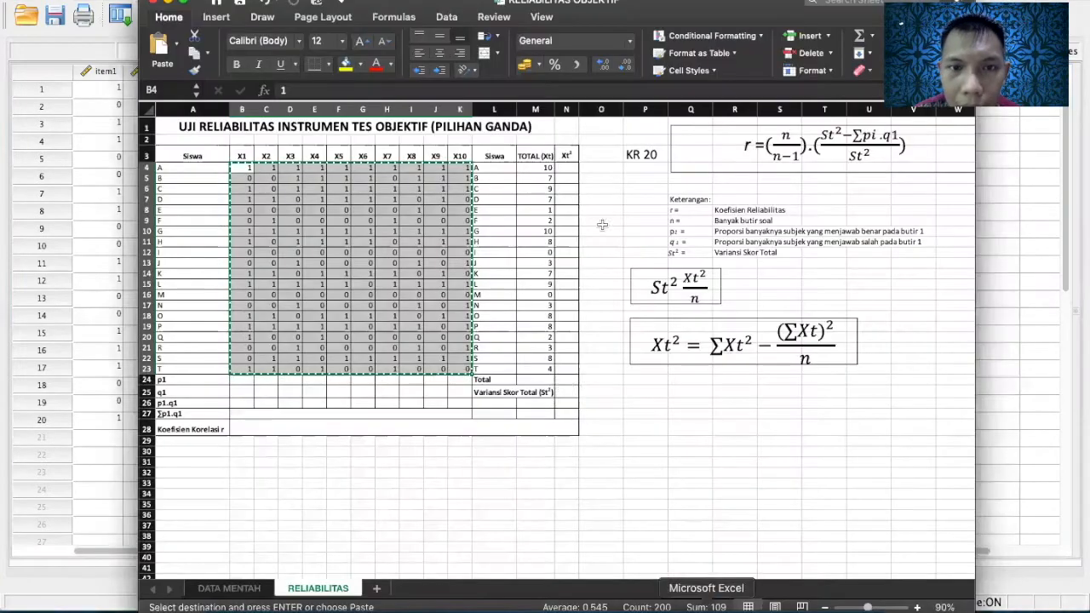
left_click_drag(534, 167, 542, 365)
key("super+c")
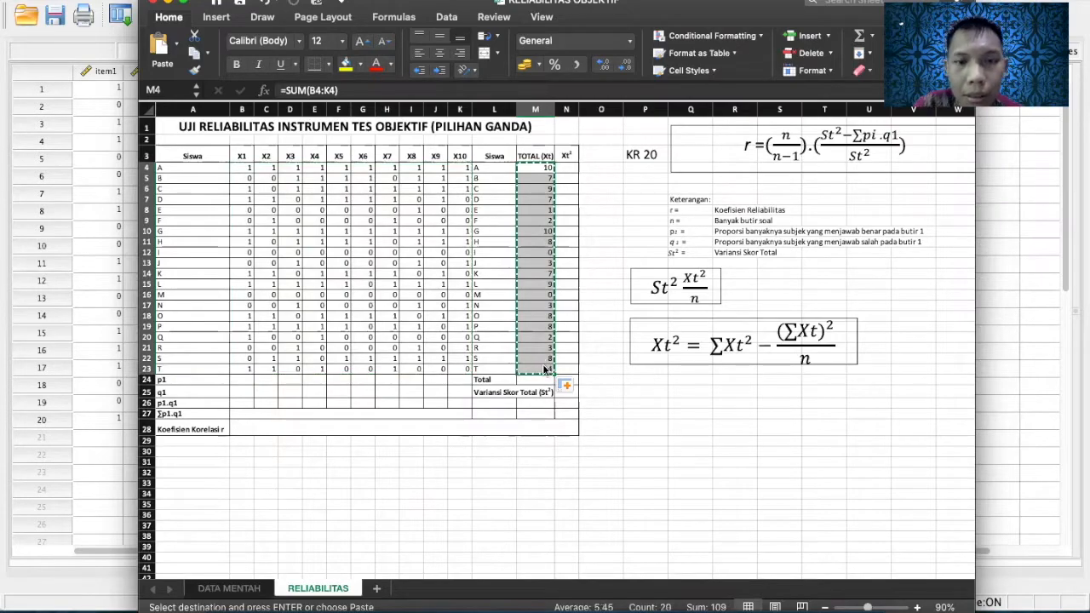
left_click(72, 161)
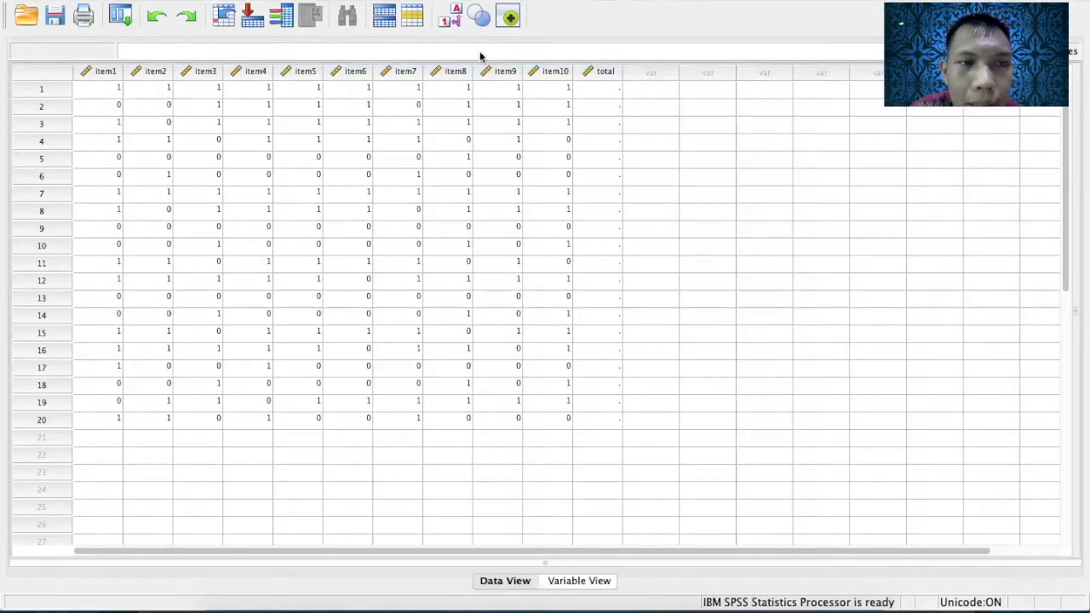
left_click(600, 88)
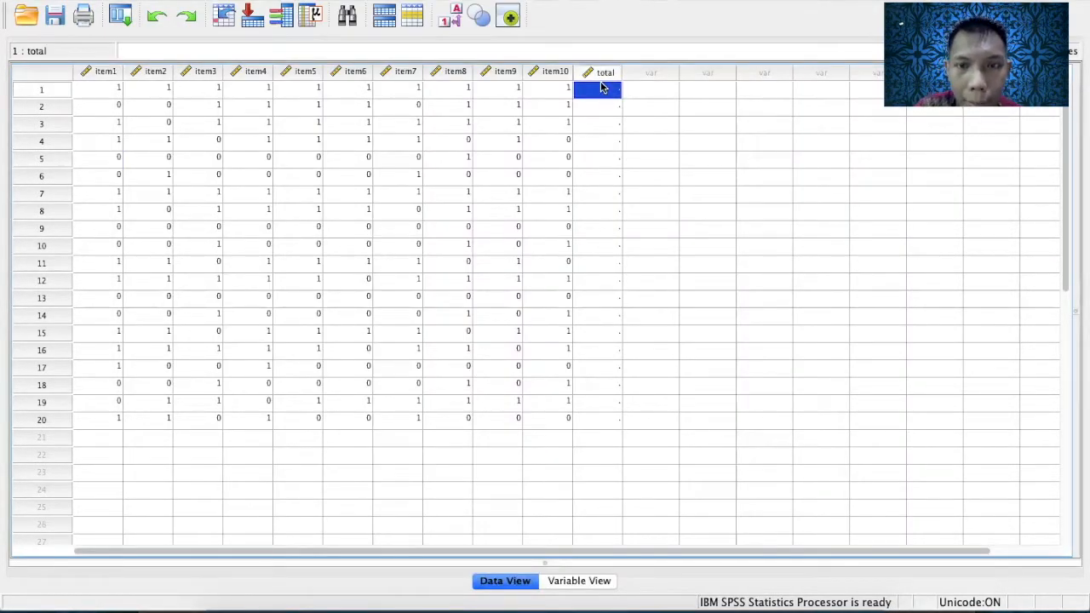
key("super+v")
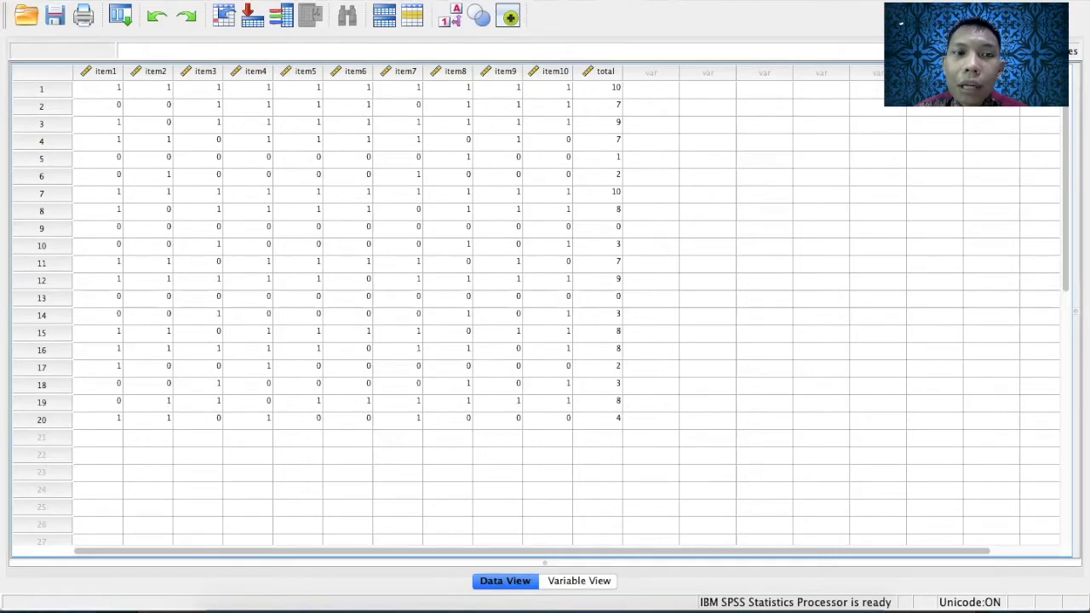
Set up a bivariate correlation analysis with item1 through item10 and total as its variables
left_click(366, 0)
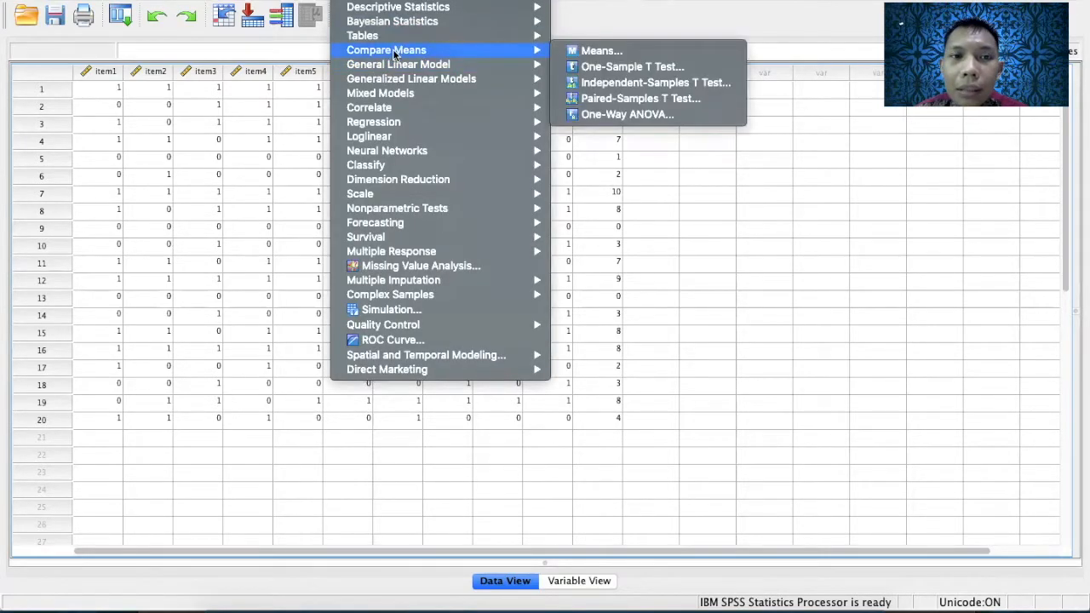
mouse_move(400, 134)
mouse_move(413, 107)
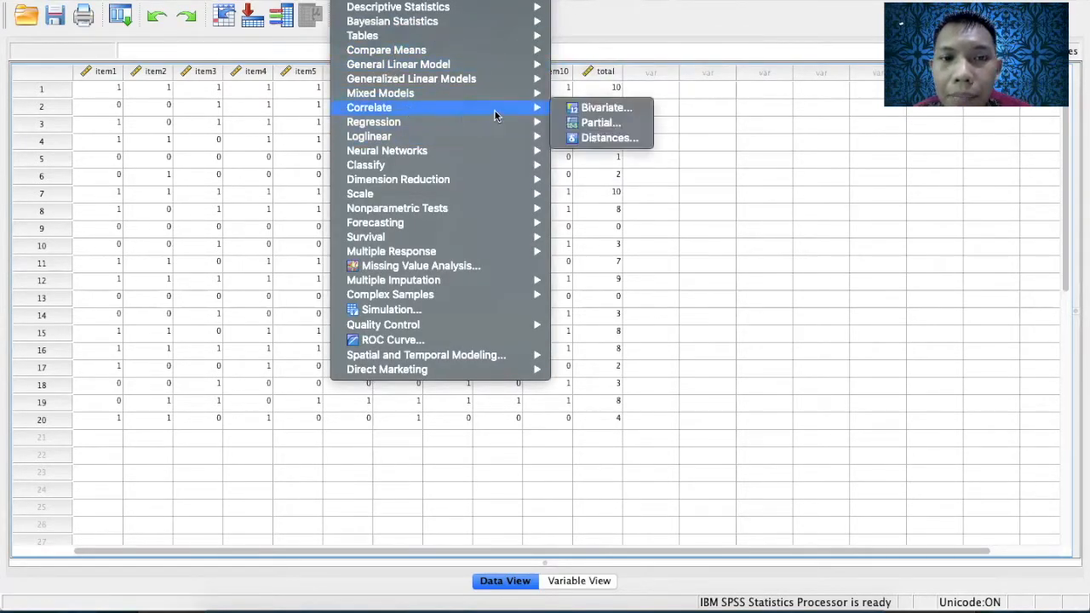
left_click(586, 108)
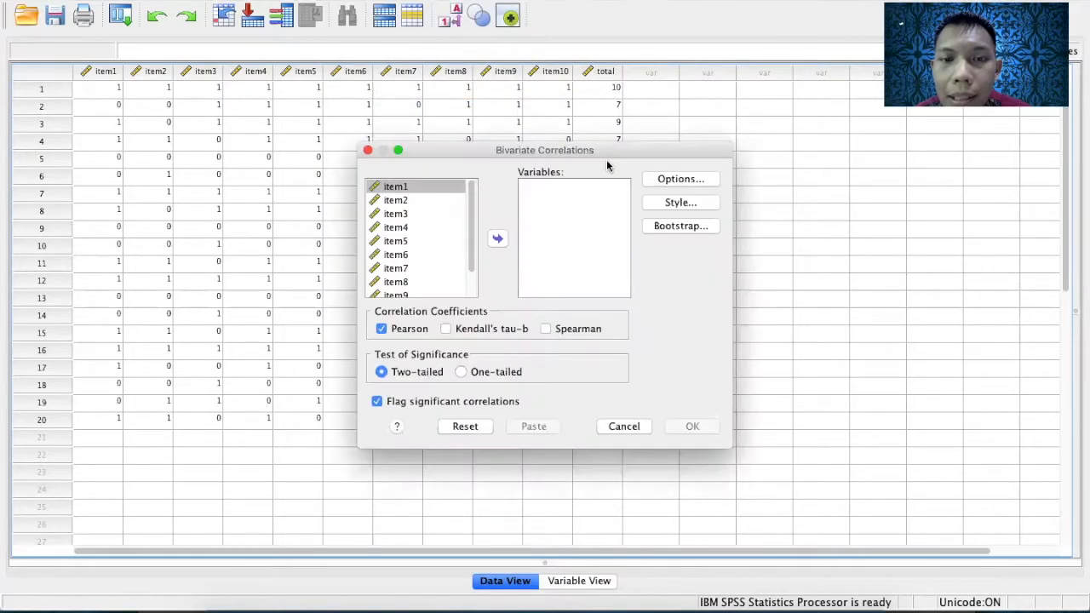
key("shift+Down")
key("shift+Down")
key("shift+Down")
key("shift+Down")
key("shift+Down")
key("shift+Down")
key("shift+Down")
key("shift+Down")
key("shift+Down")
key("shift+Down")
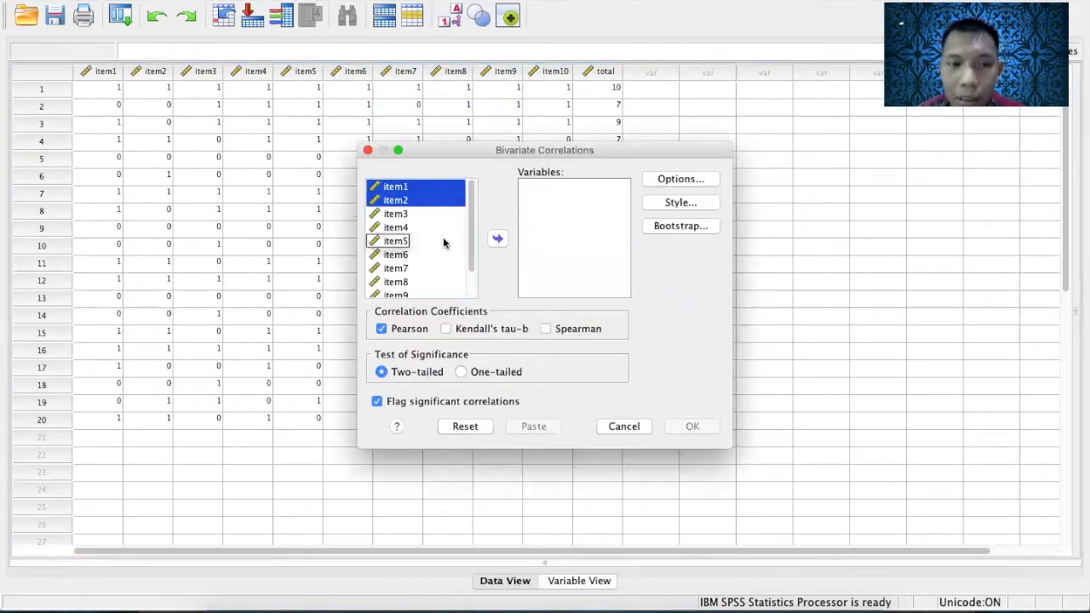
left_click(501, 241)
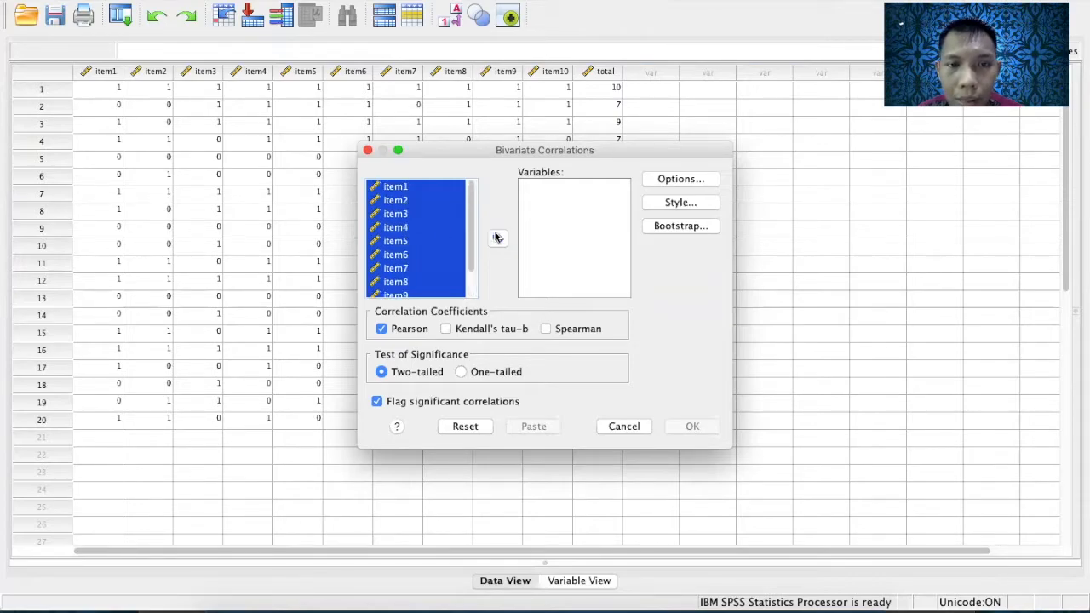
left_click(499, 238)
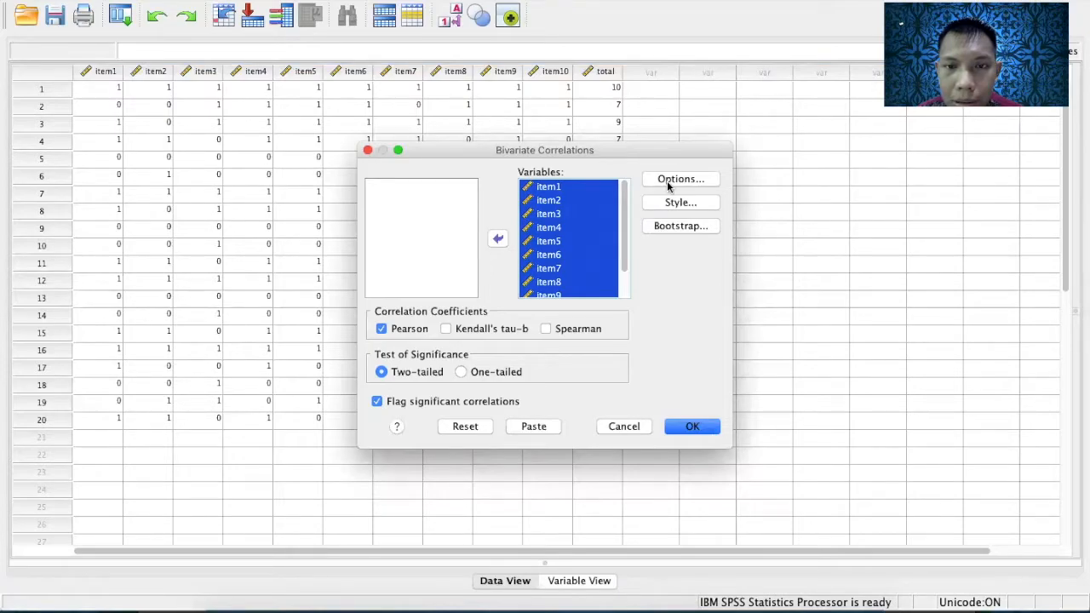
Check the correlation options, run the two-tailed Pearson analysis, and enlarge the output window to full size
left_click(667, 180)
left_click(546, 364)
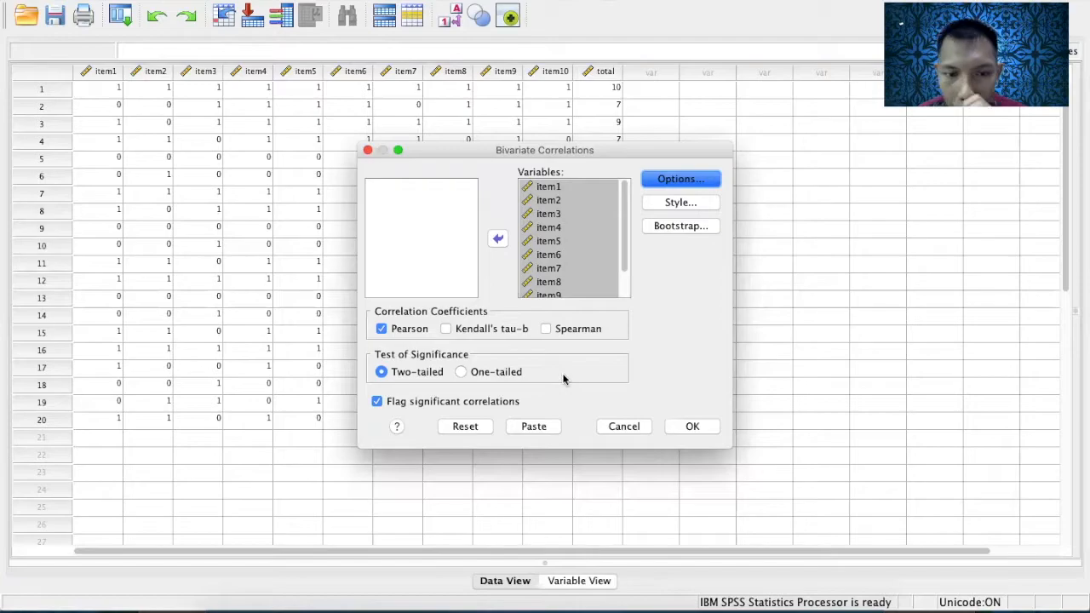
left_click(688, 428)
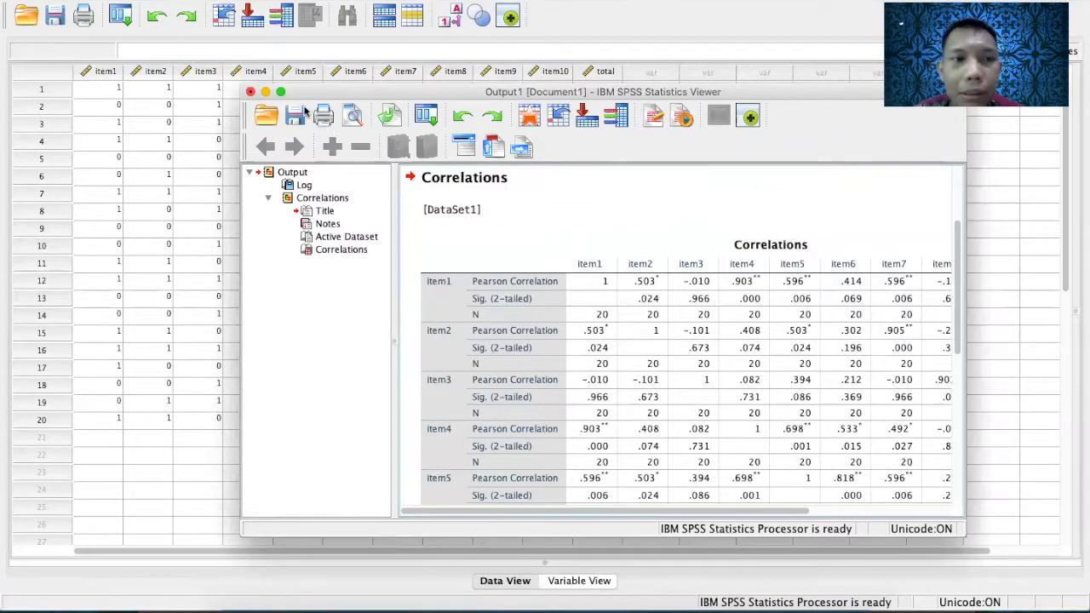
left_click(281, 92)
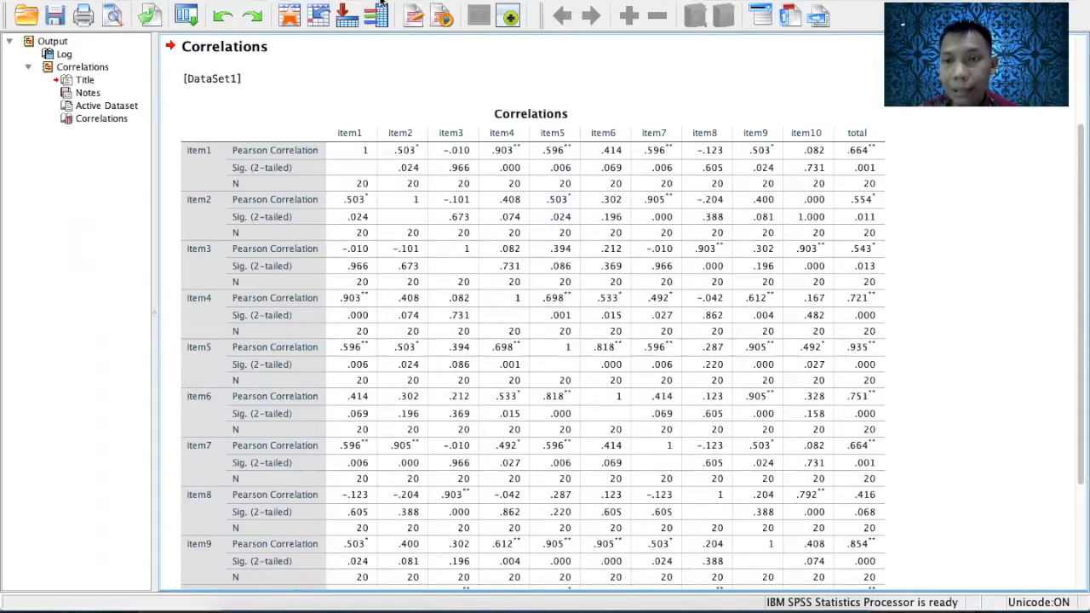
Examine each item's Pearson correlation and significance against total throughout the Correlations table
left_click(761, 134)
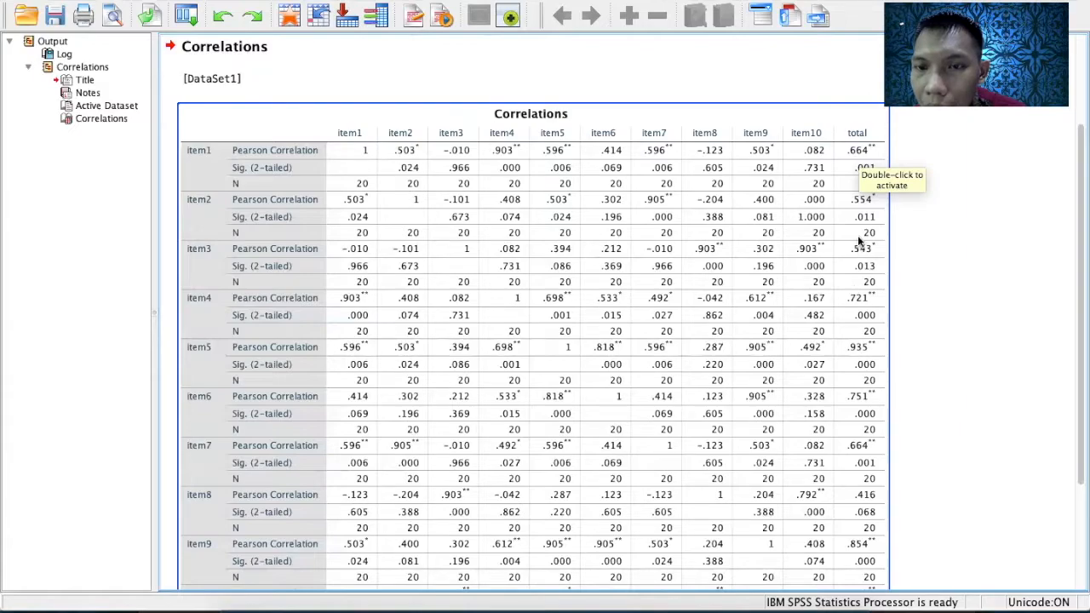
scroll(877, 366, "down", 3)
scroll(877, 366, "down", 1)
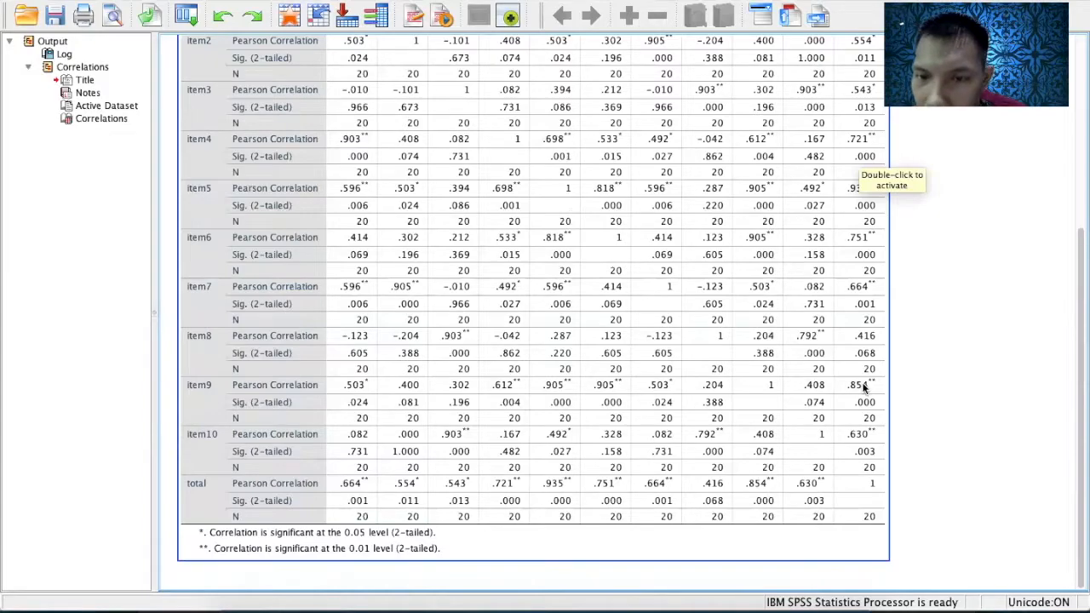
scroll(850, 277, "up", 6)
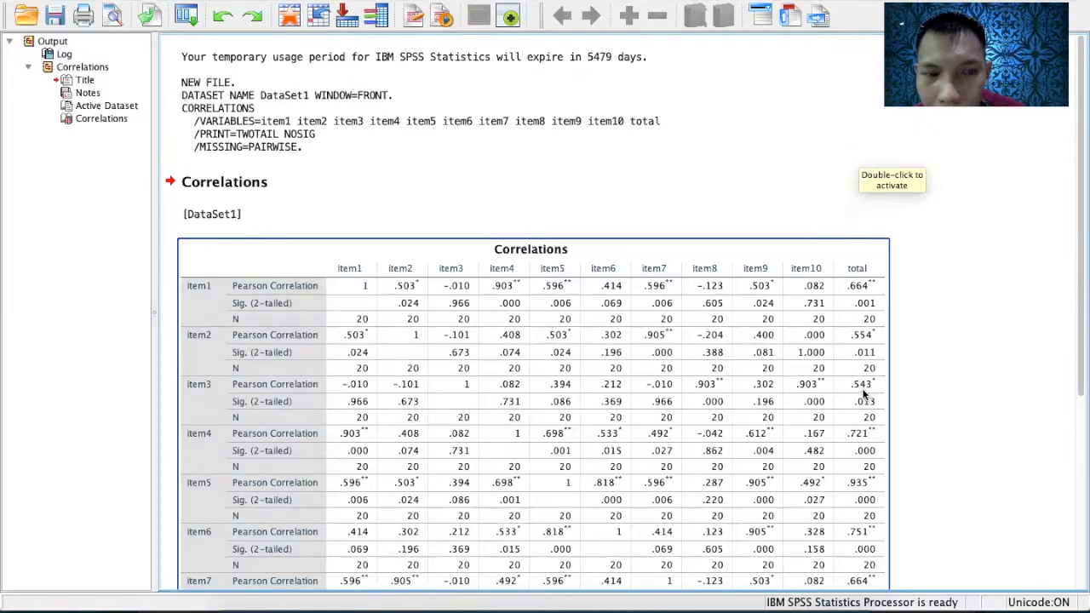
scroll(864, 375, "down", 5)
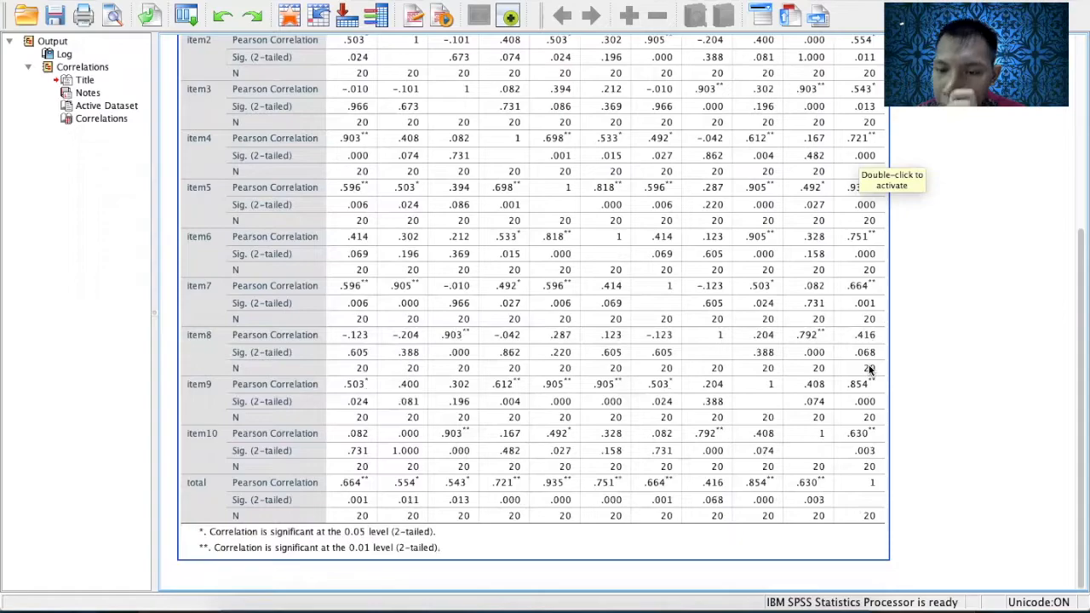
scroll(868, 368, "up", 1)
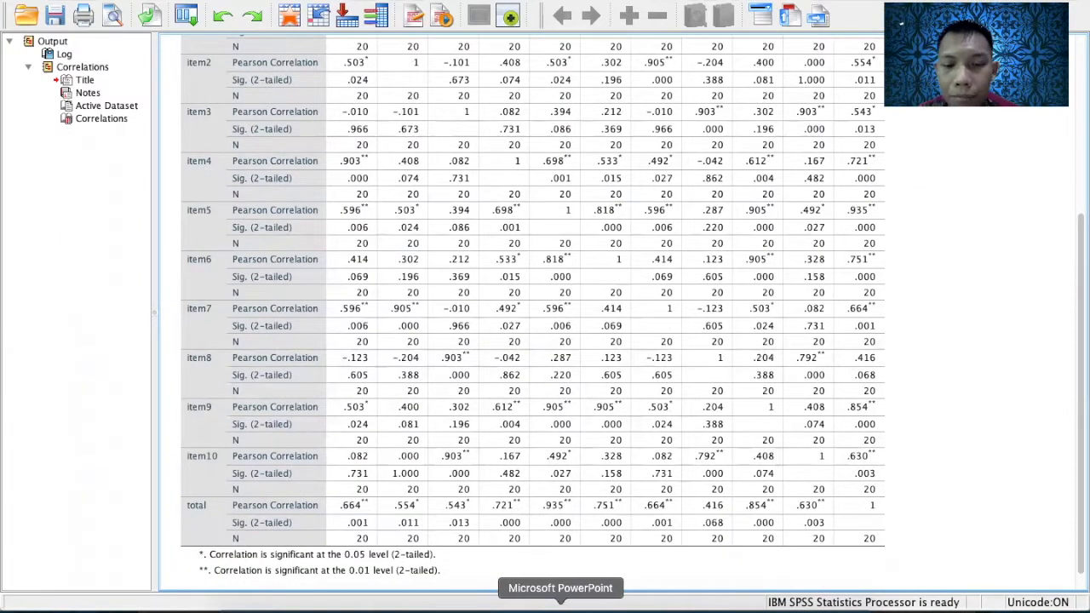
Switch to the PowerPoint presentation and review the validity results table on slide 7, Hasil Uji Validitas
left_click(560, 607)
scroll(114, 459, "down", 2)
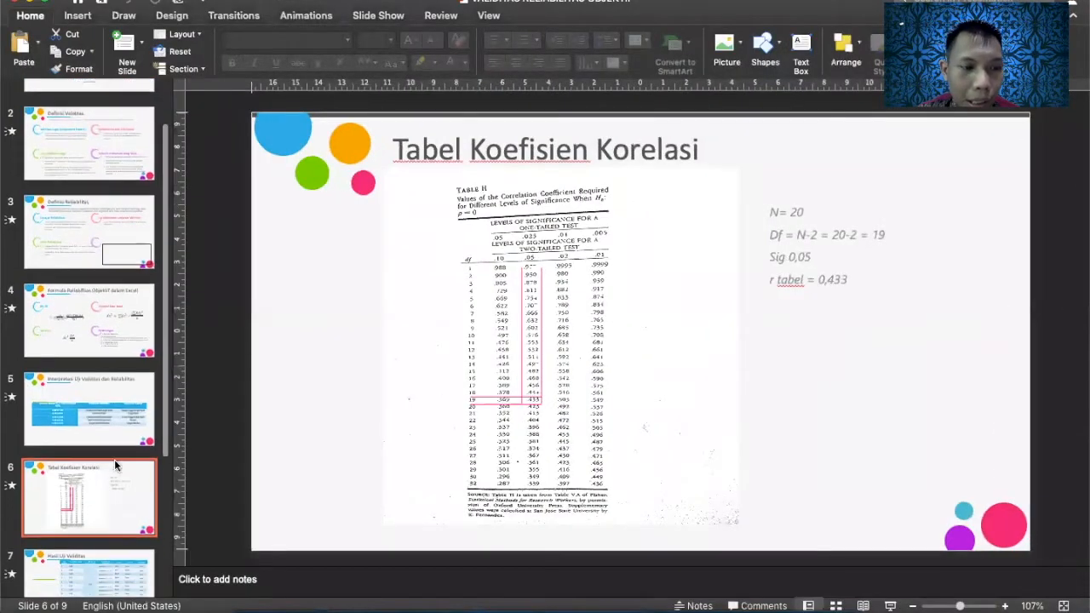
scroll(115, 464, "down", 1)
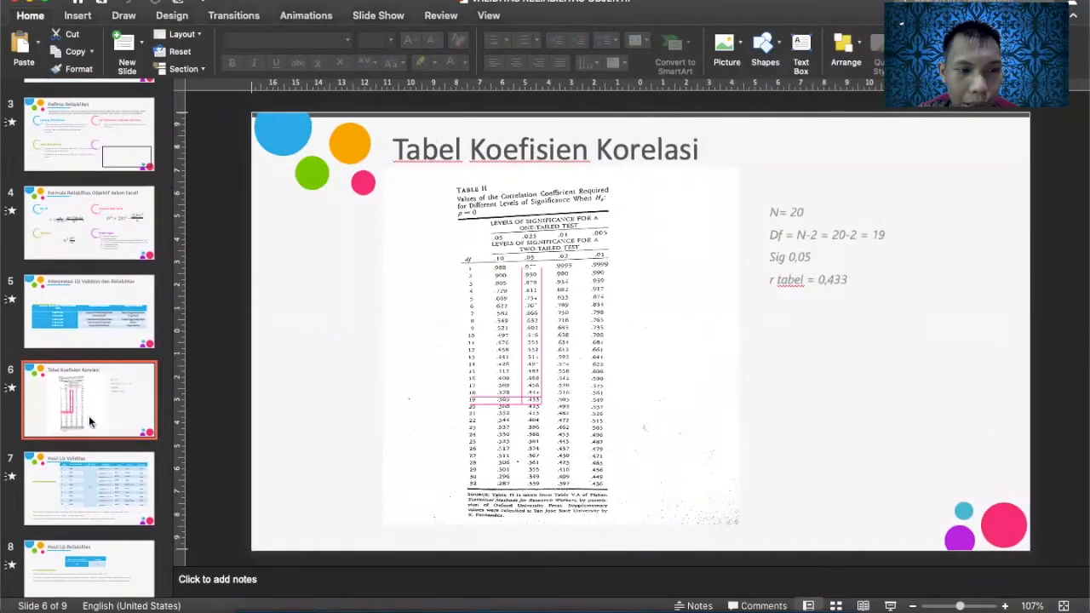
left_click(81, 473)
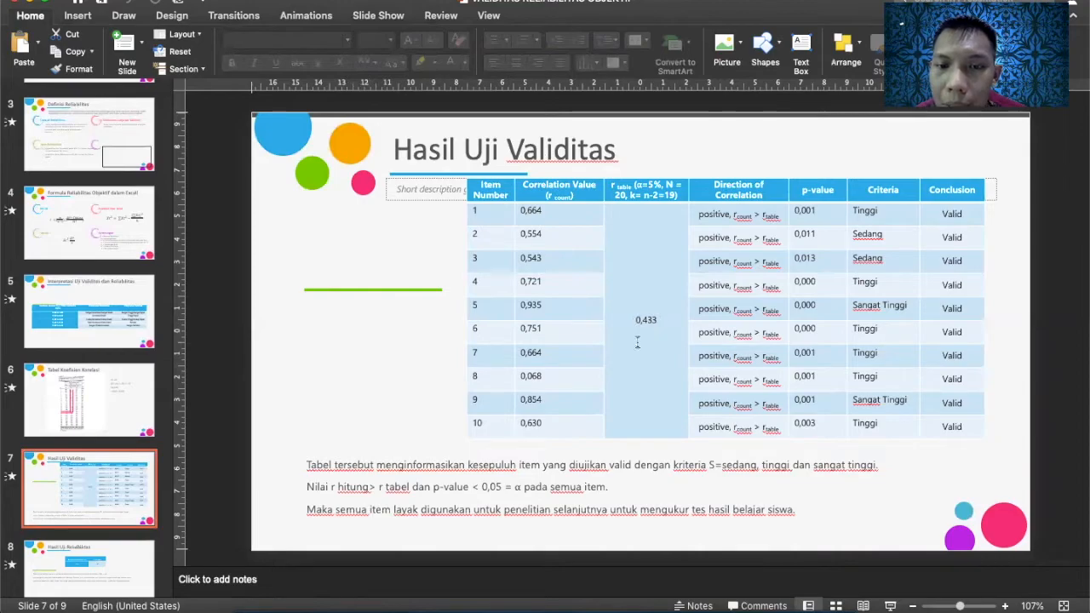
Examine the critical r values and the Df calculation on slide 6, Tabel Koefisien Korelasi, at 150% zoom
left_click(126, 373)
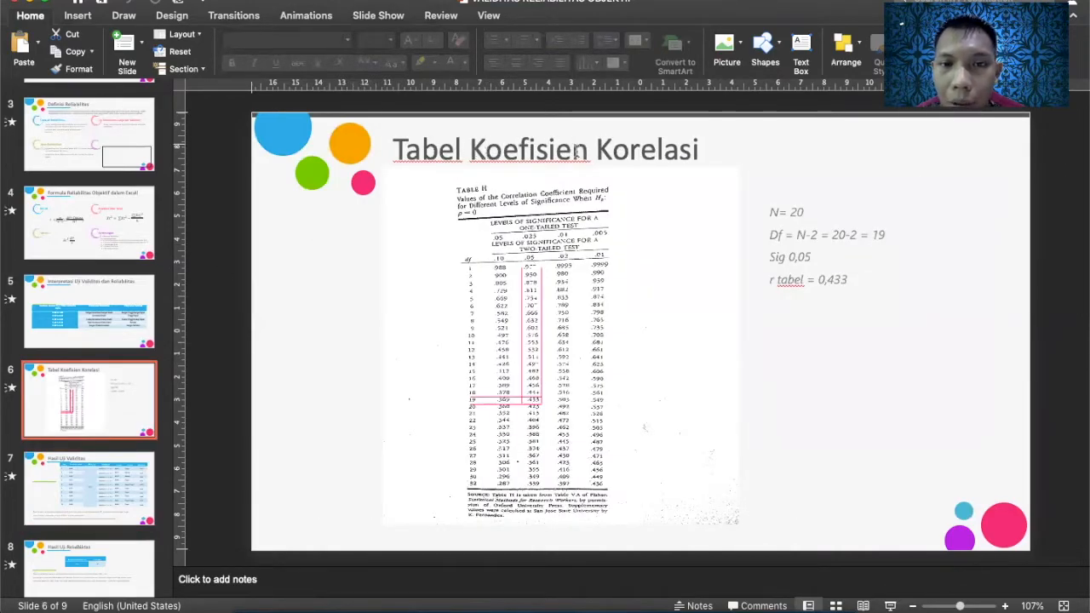
left_click(1005, 606)
left_click(1006, 607)
left_click(1006, 608)
left_click(1005, 607)
left_click(1005, 607)
scroll(922, 510, "right", 1)
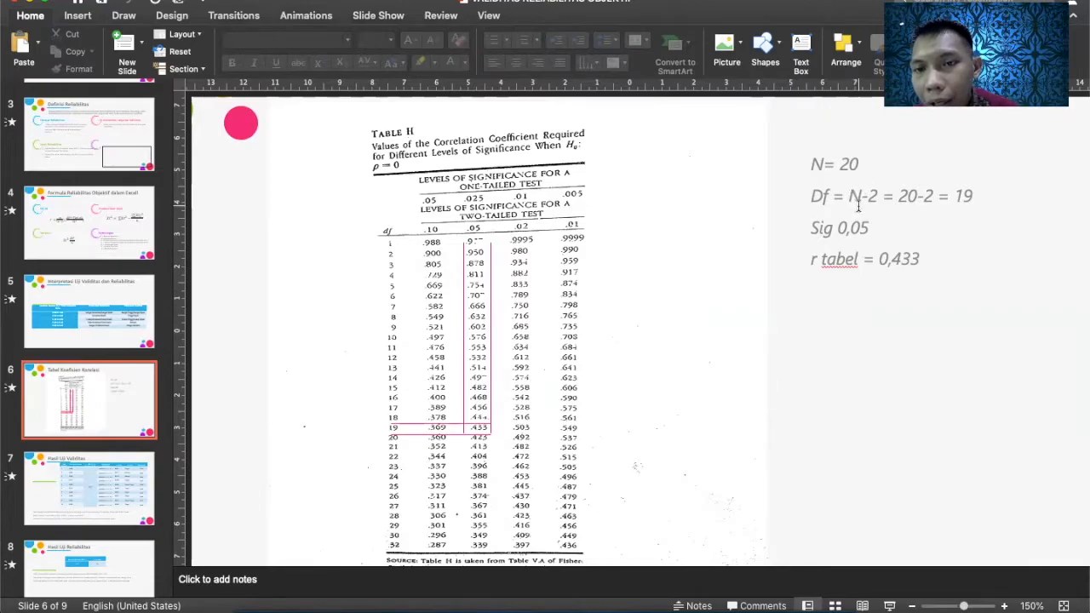
left_click(971, 197)
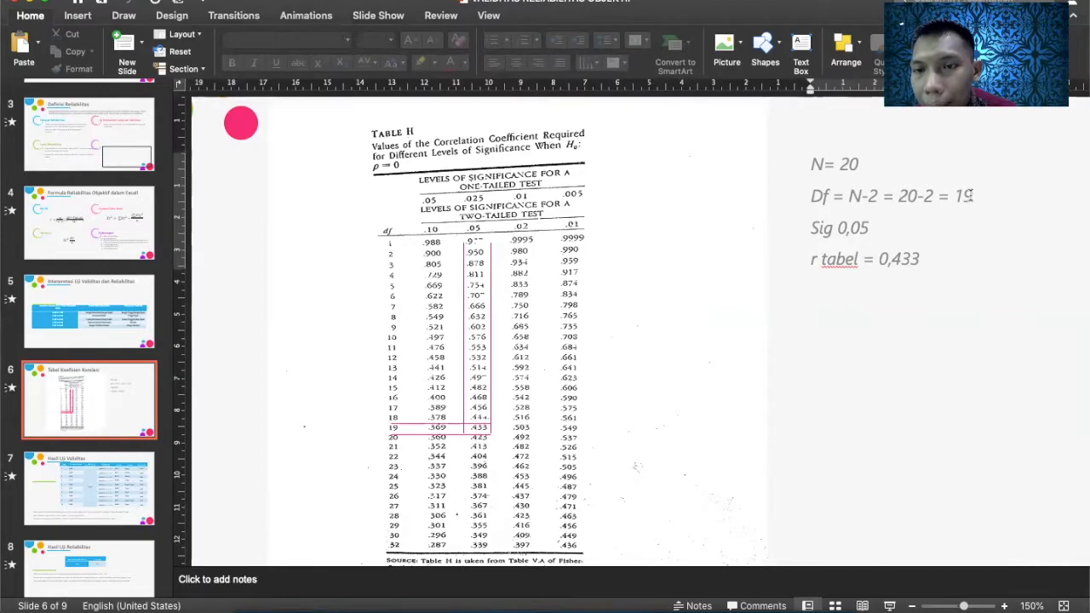
Correct the Df calculation result on slide 6 to 18
key("BackSpace")
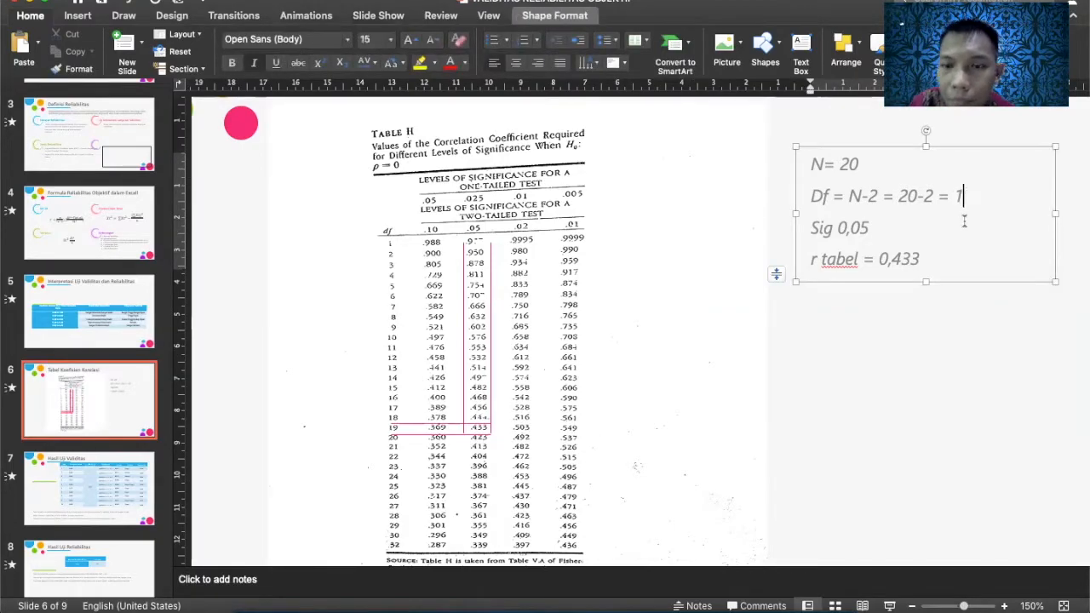
type("8")
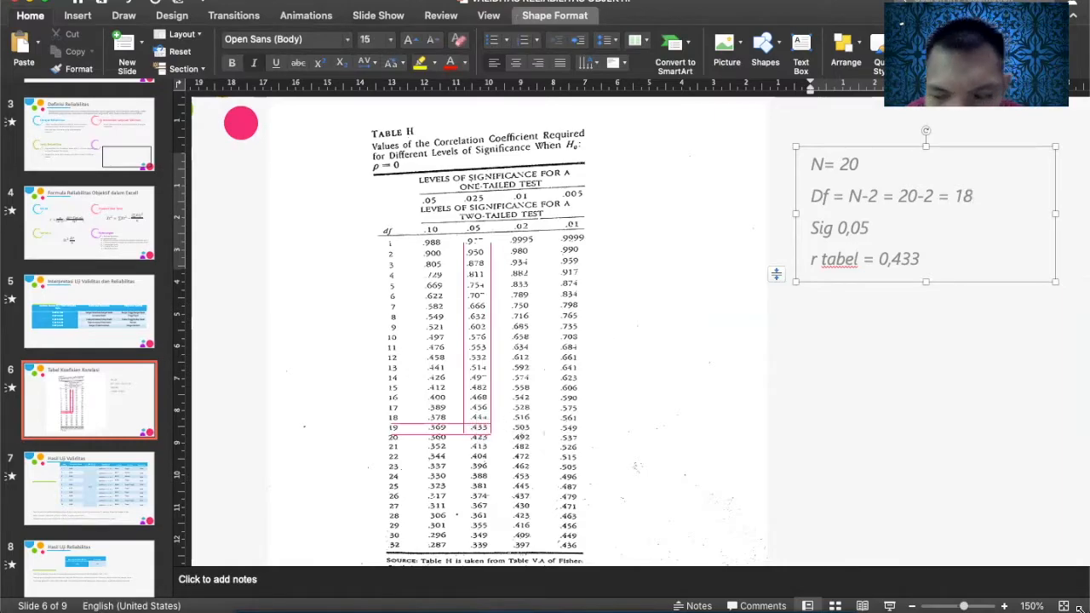
Change the r tabel value on slide 6 to 0,444, then open slide 7 with the validity results table
left_click(1004, 605)
left_click(1004, 605)
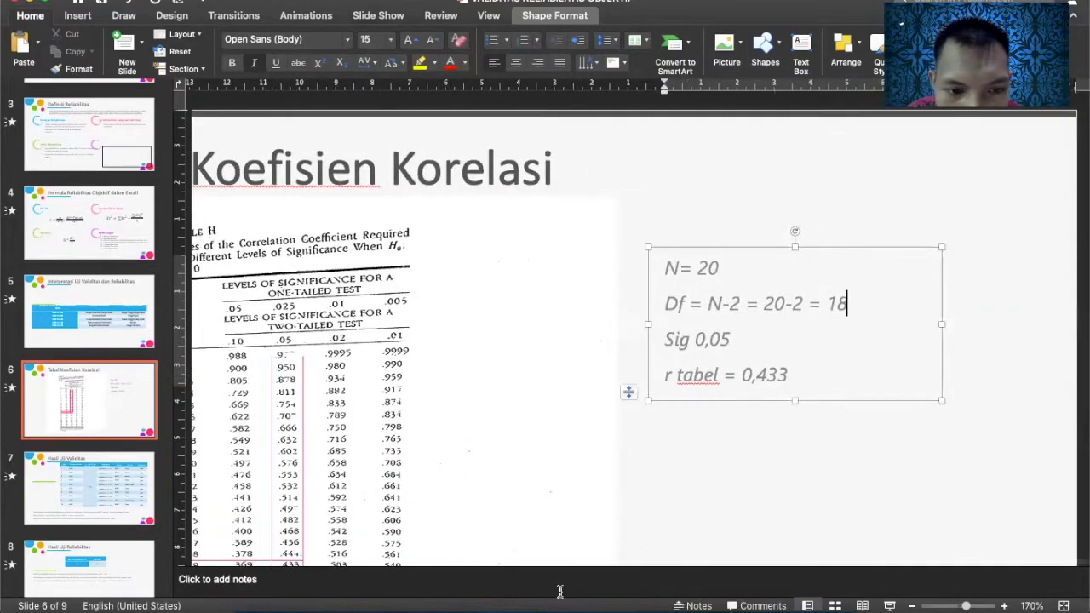
left_click(559, 593)
scroll(479, 533, "down", 3)
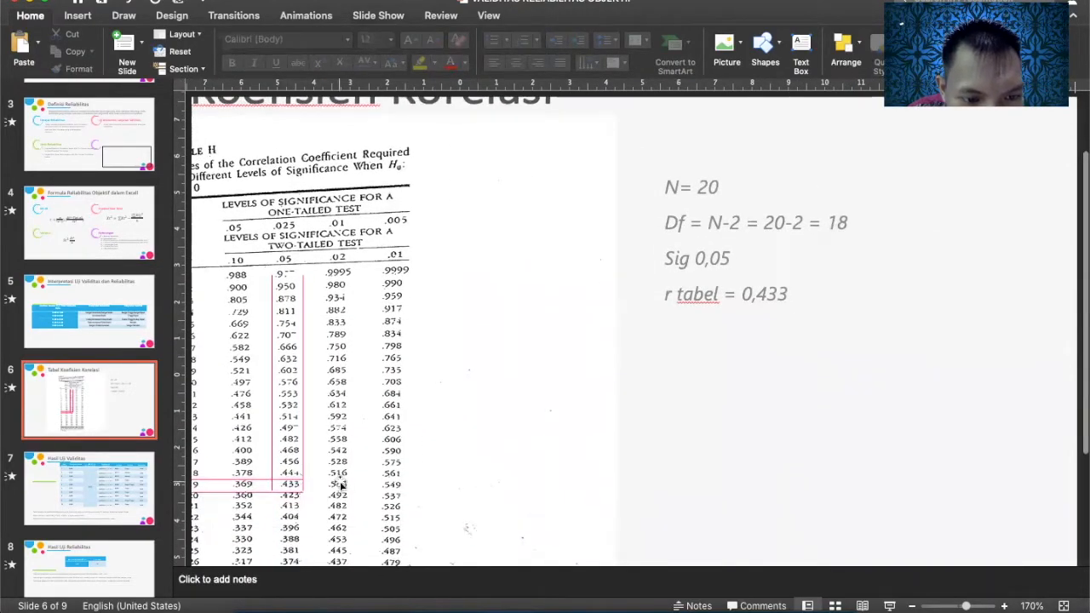
left_click(782, 294)
left_click(796, 294)
key("BackSpace")
key("BackSpace")
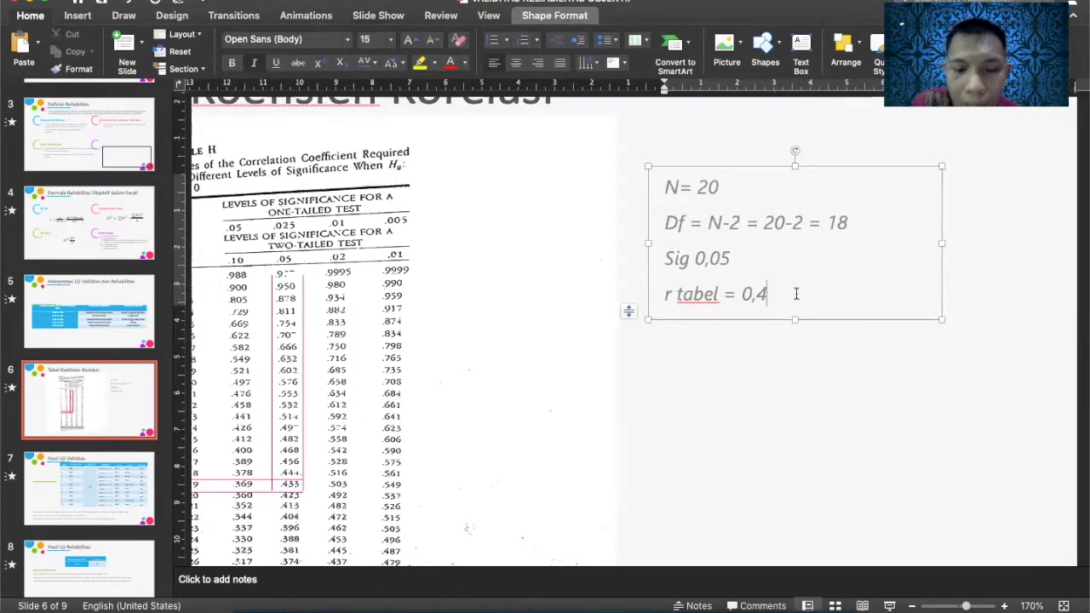
type("441")
key("BackSpace")
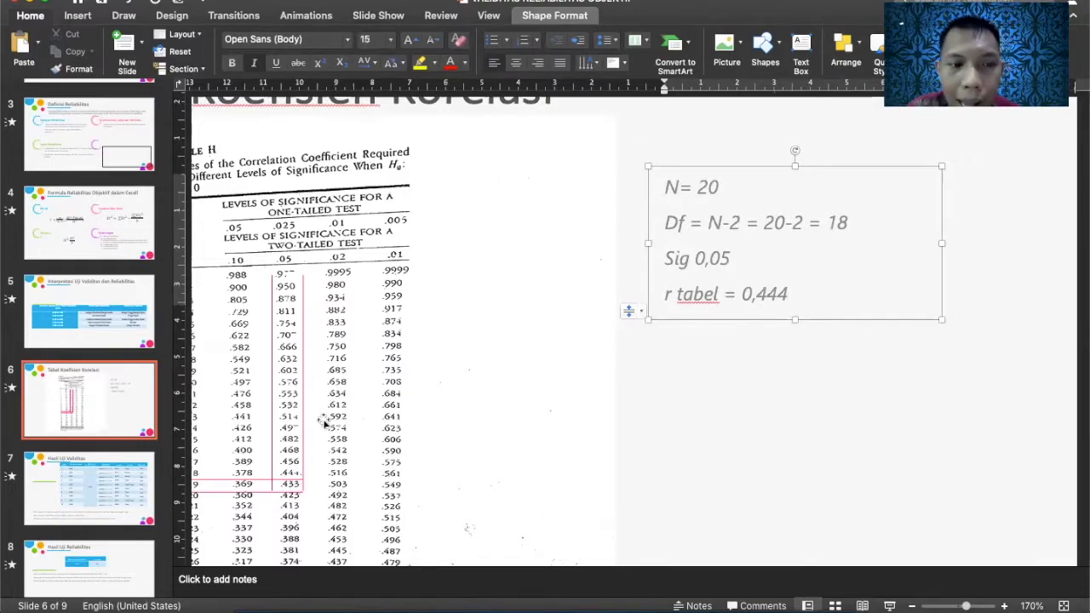
left_click(107, 502)
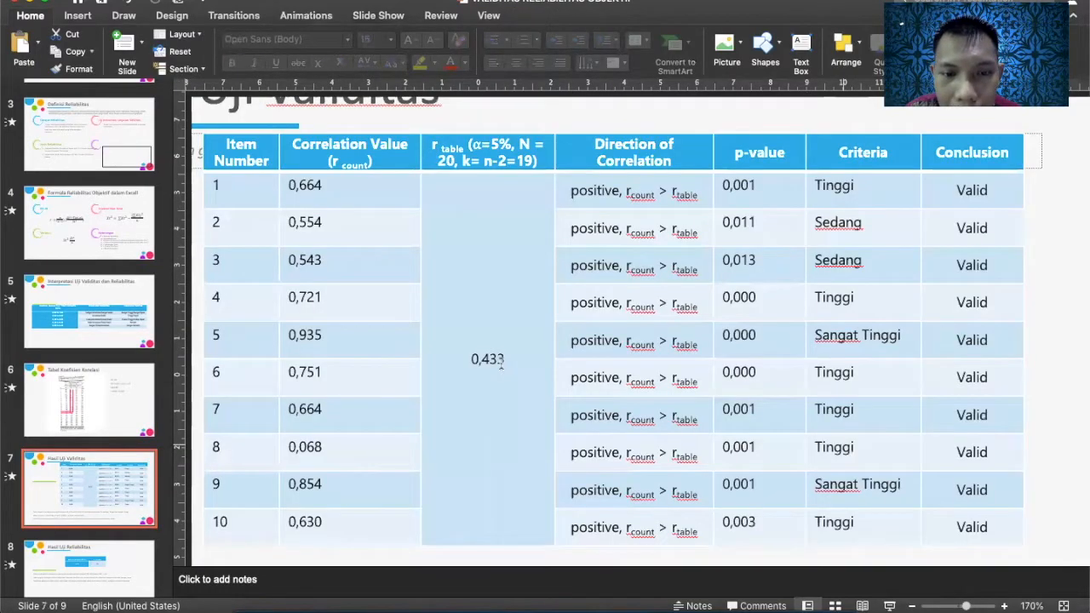
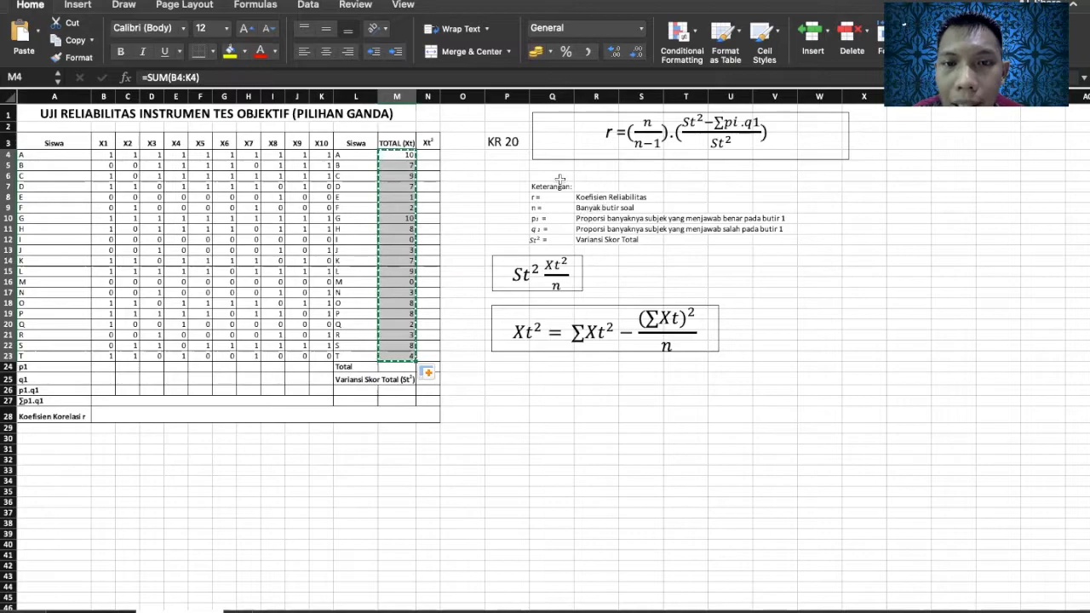
Square student A's total in N4 with =M4^2 and fill the formula down the Xt² column to N23
left_click(462, 207)
left_click(428, 153)
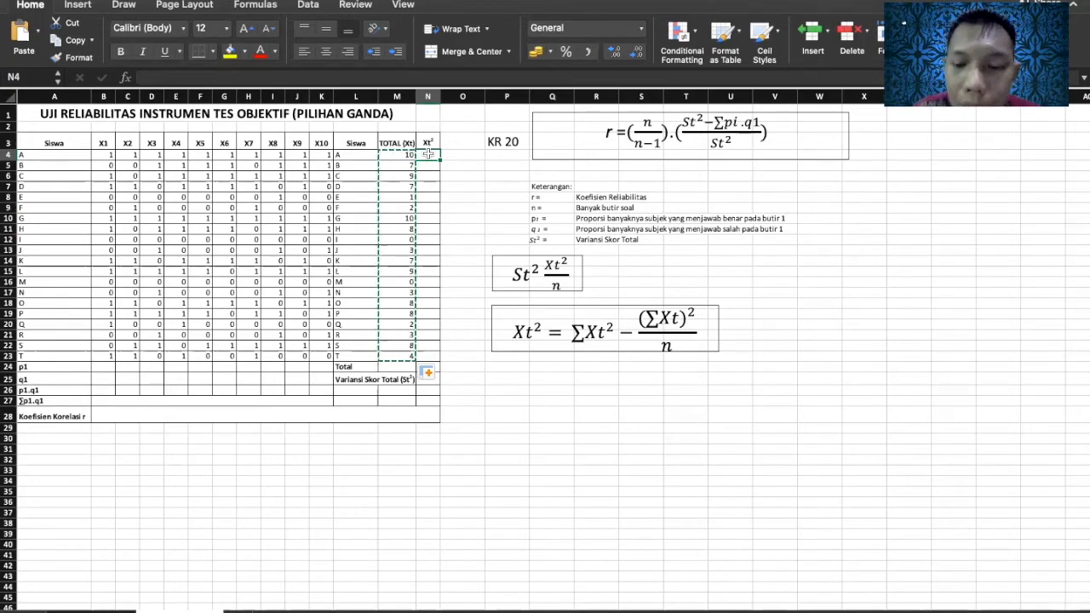
type("=")
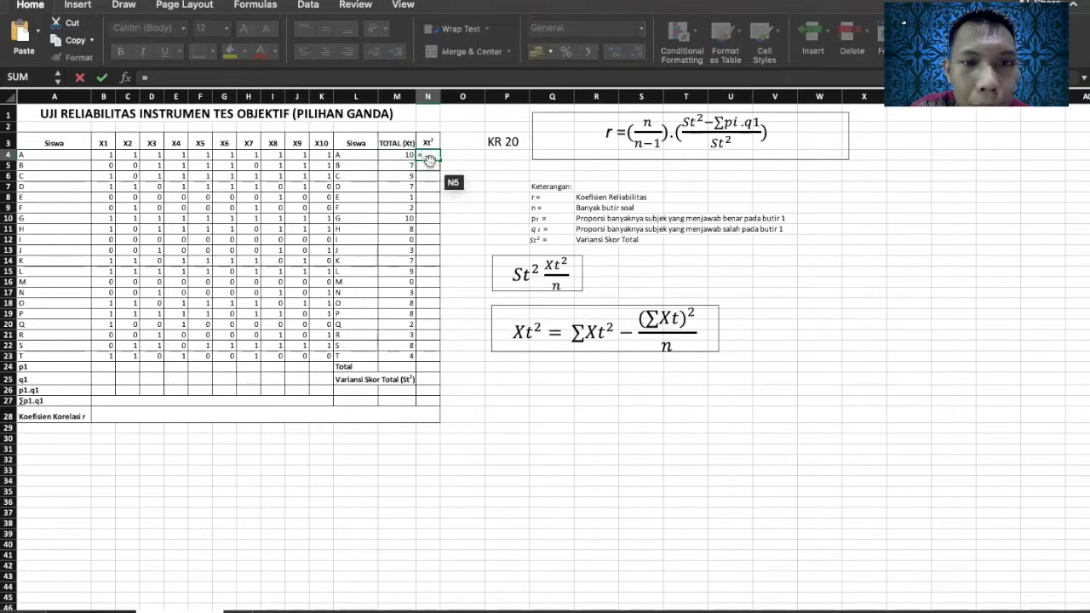
type("M4")
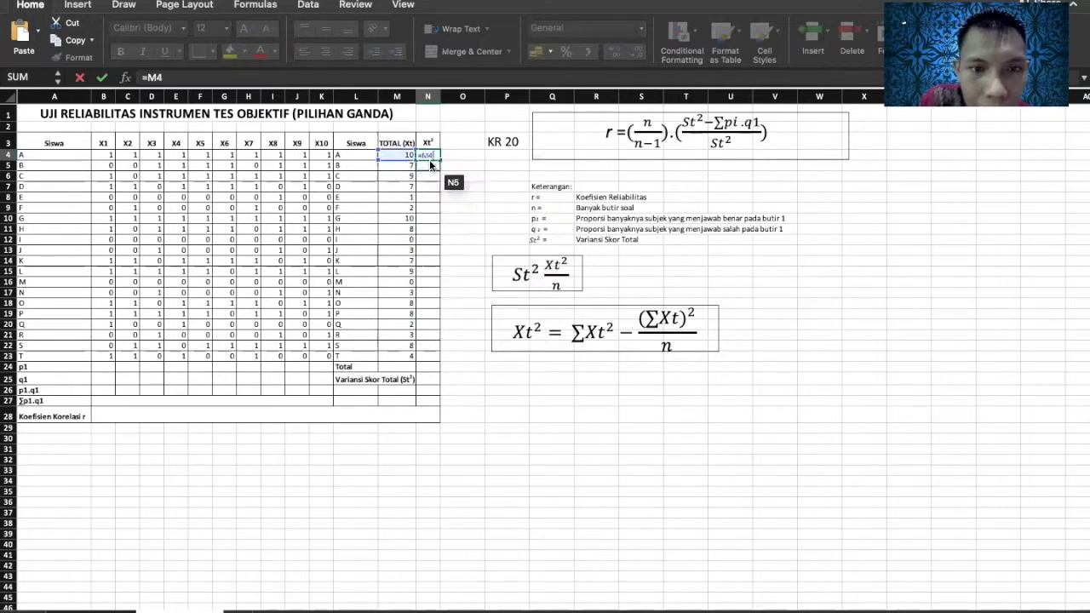
type("^2")
key("Return")
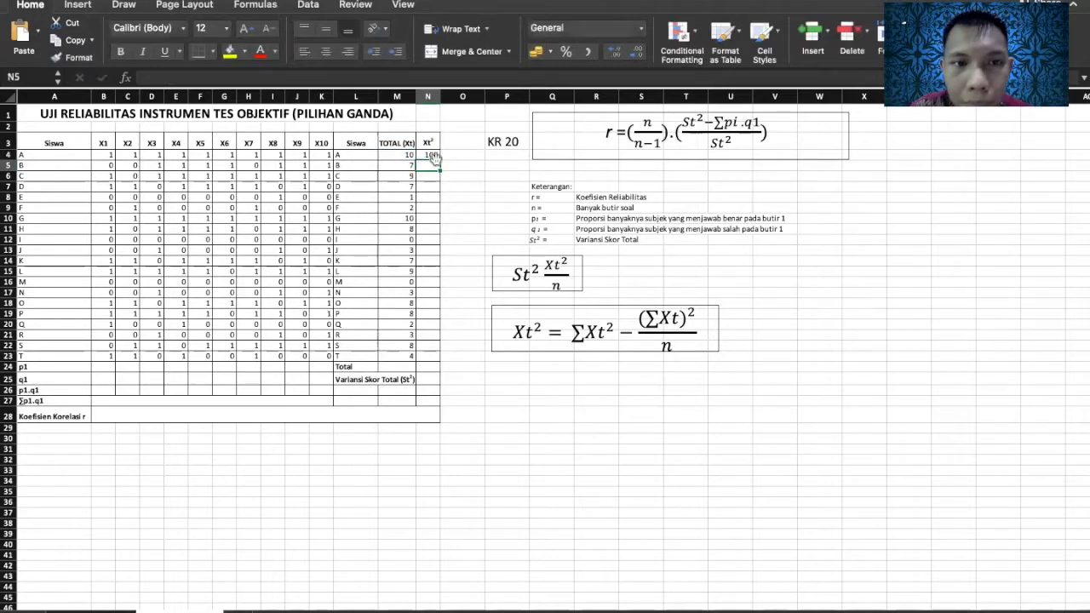
left_click(433, 155)
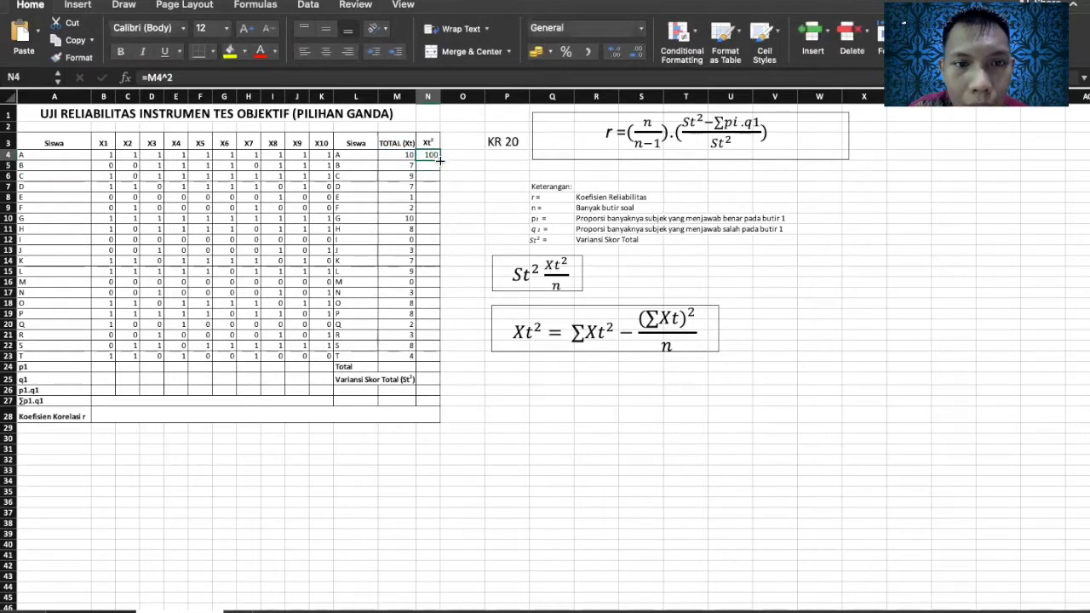
left_click_drag(436, 157, 437, 358)
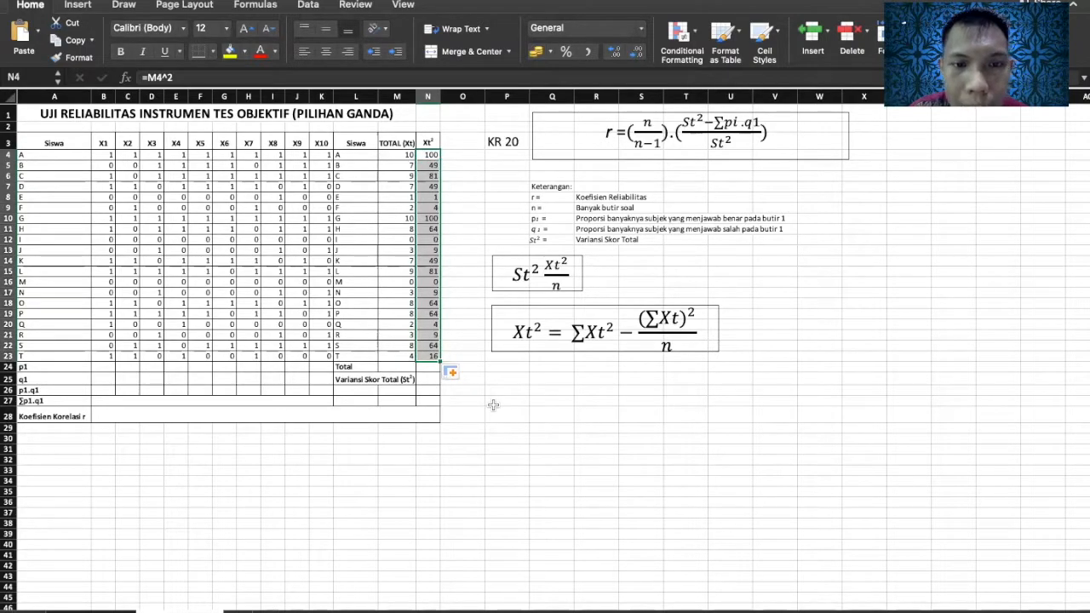
left_click(528, 430)
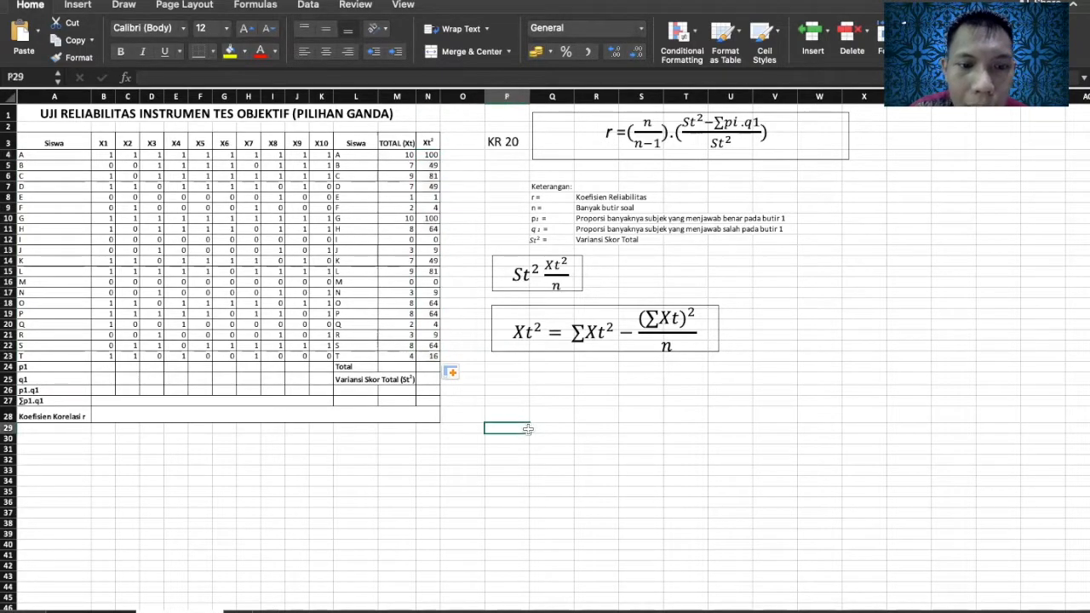
Sum the total scores in M24 with =SUM(M4:M23) and copy the formula across to N24 for the Xt² column
scroll(320, 400, "down", 3)
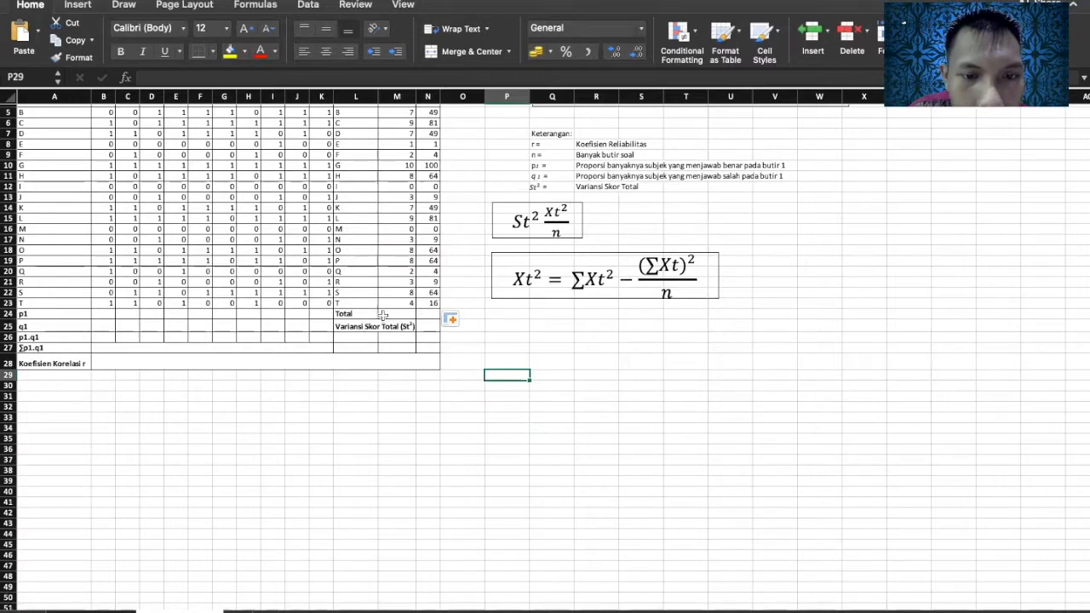
left_click(396, 315)
type("=")
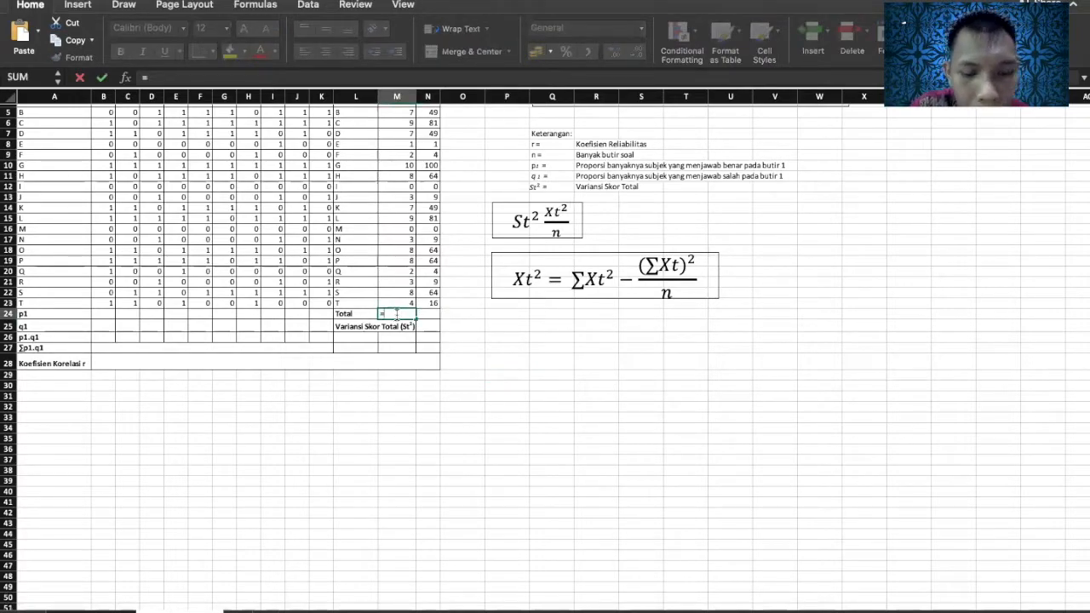
type("sum")
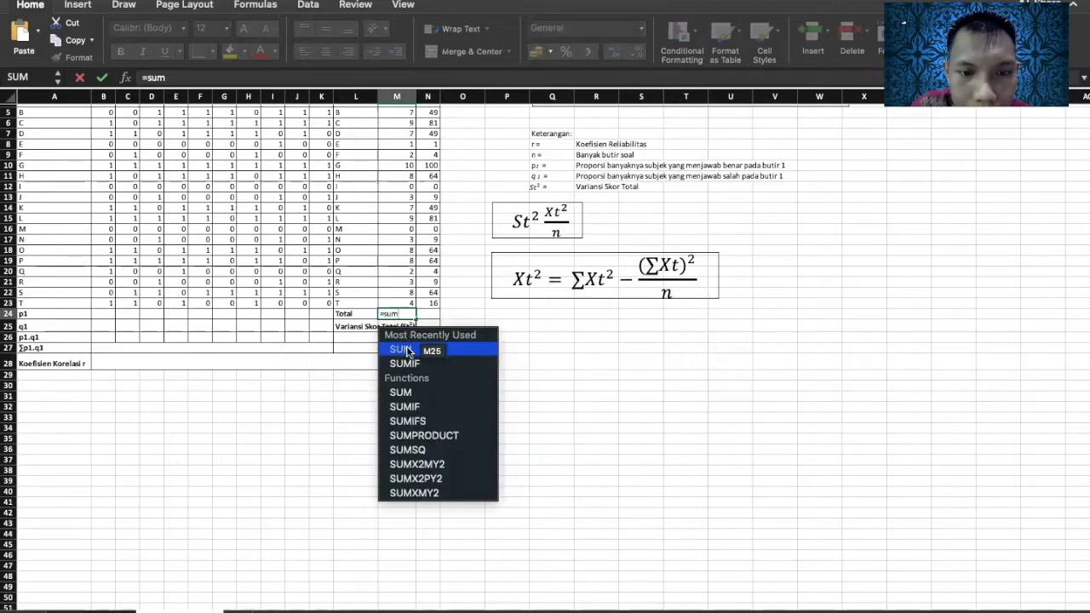
double_click(407, 349)
scroll(400, 184, "up", 3)
left_click_drag(407, 154, 412, 361)
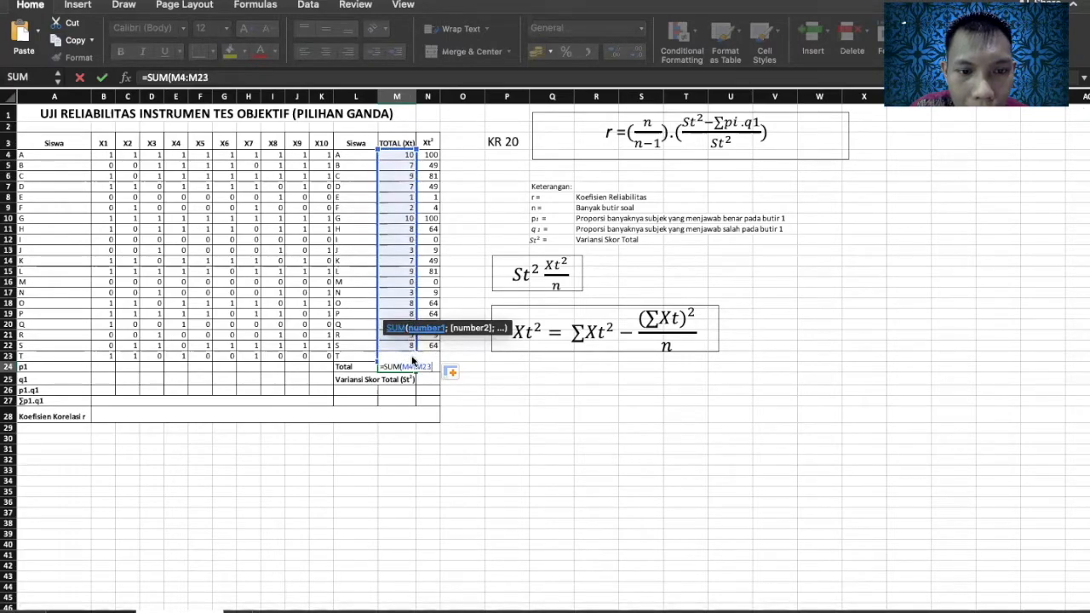
key("Return")
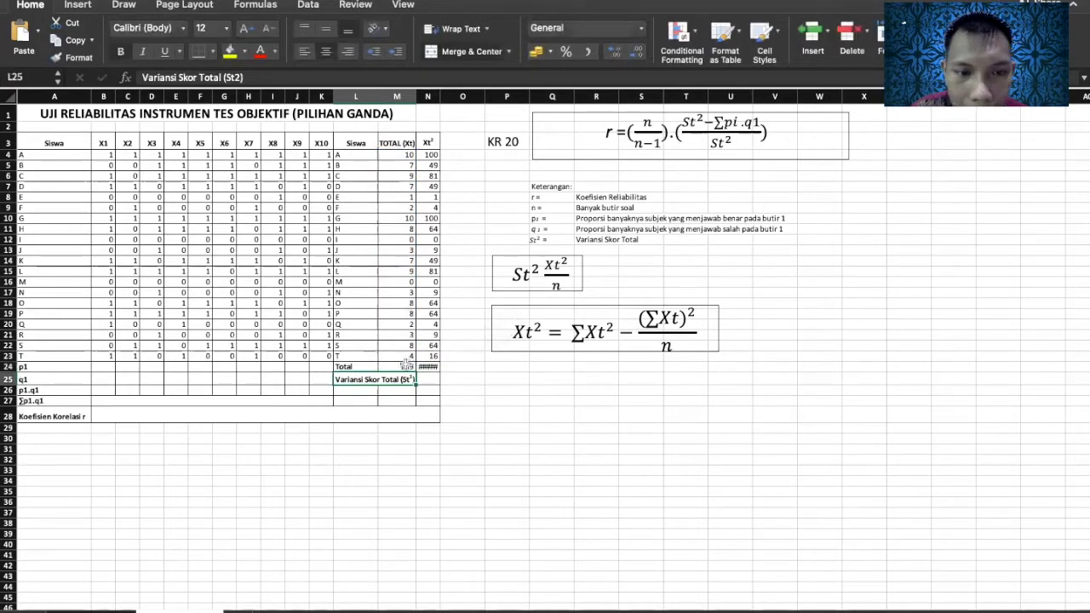
left_click(410, 366)
left_click_drag(417, 371, 434, 371)
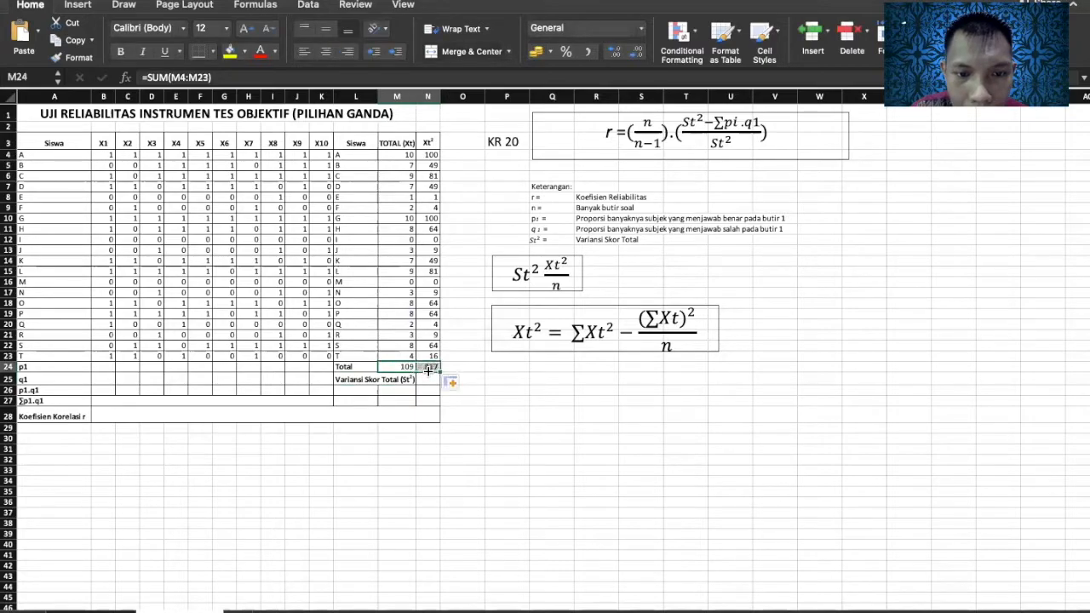
left_click(488, 376)
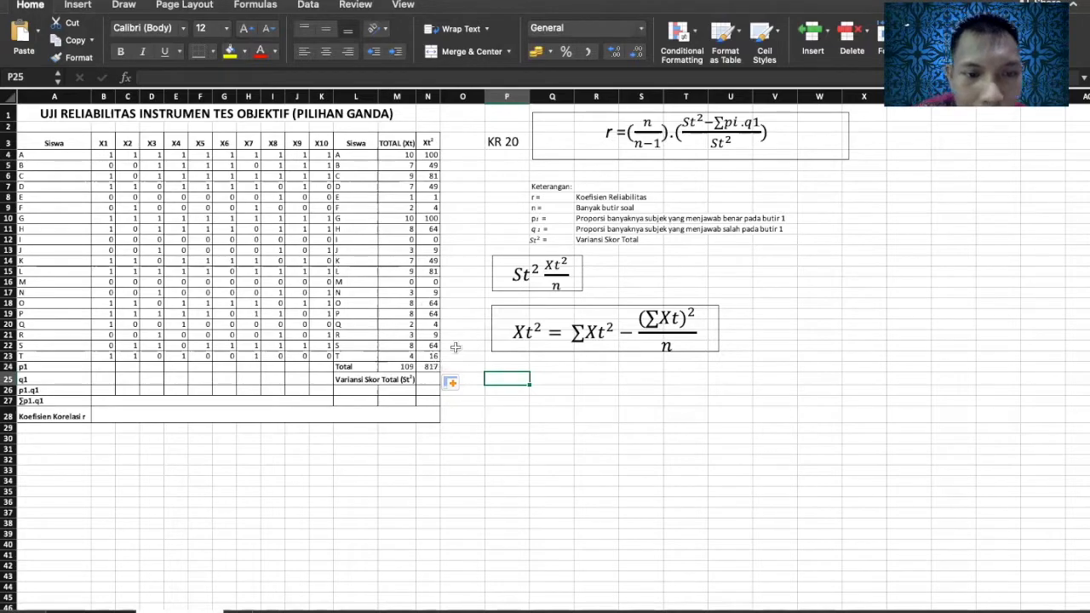
Check the range of the sum formula in M24 against the total scores above it
double_click(404, 367)
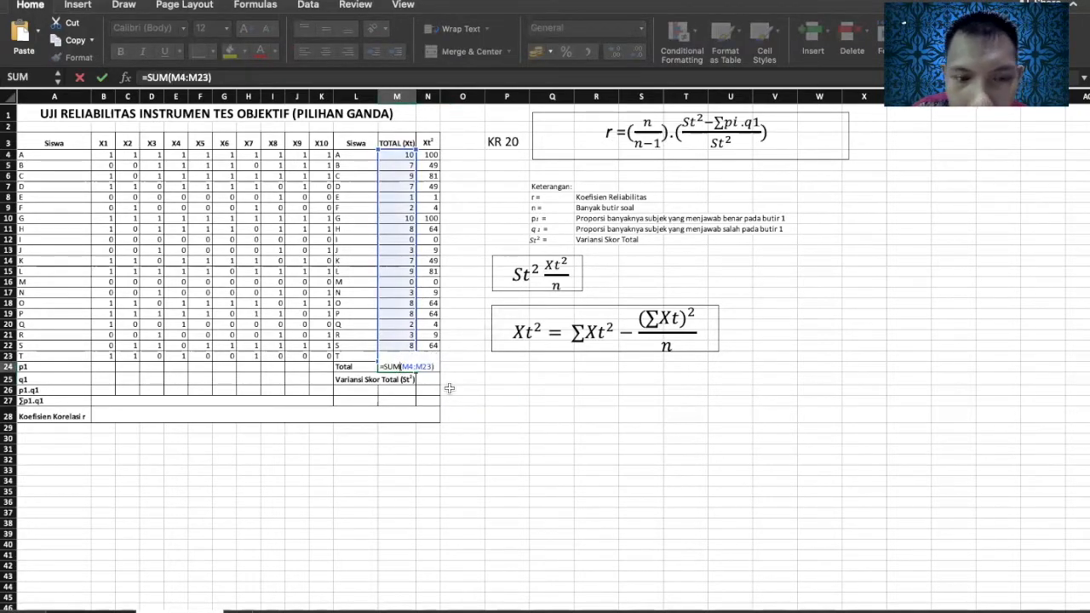
key("Return")
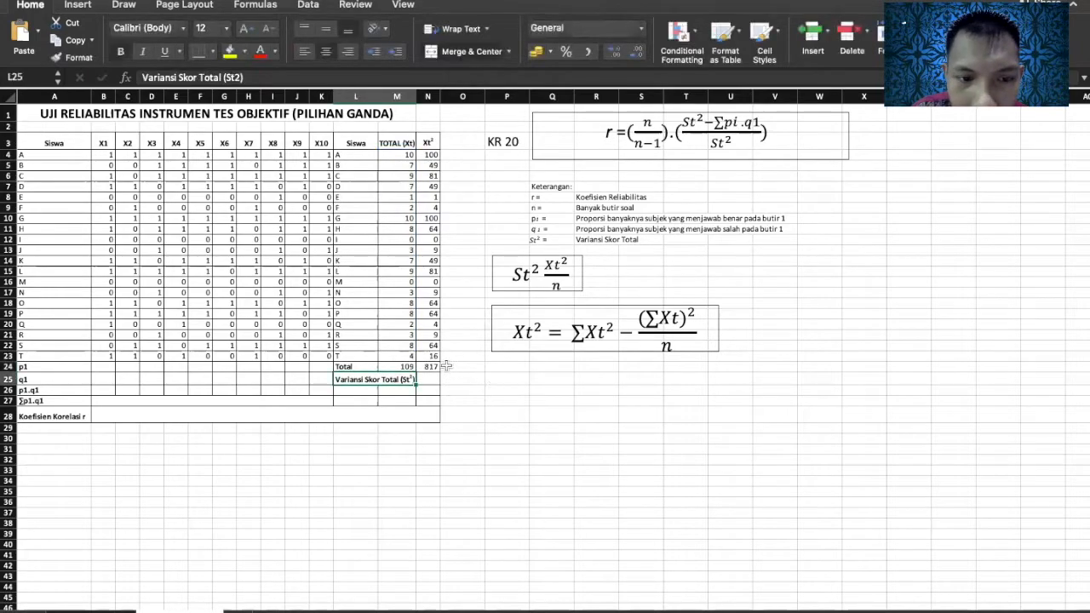
scroll(446, 366, "down", 3)
scroll(446, 366, "up", 3)
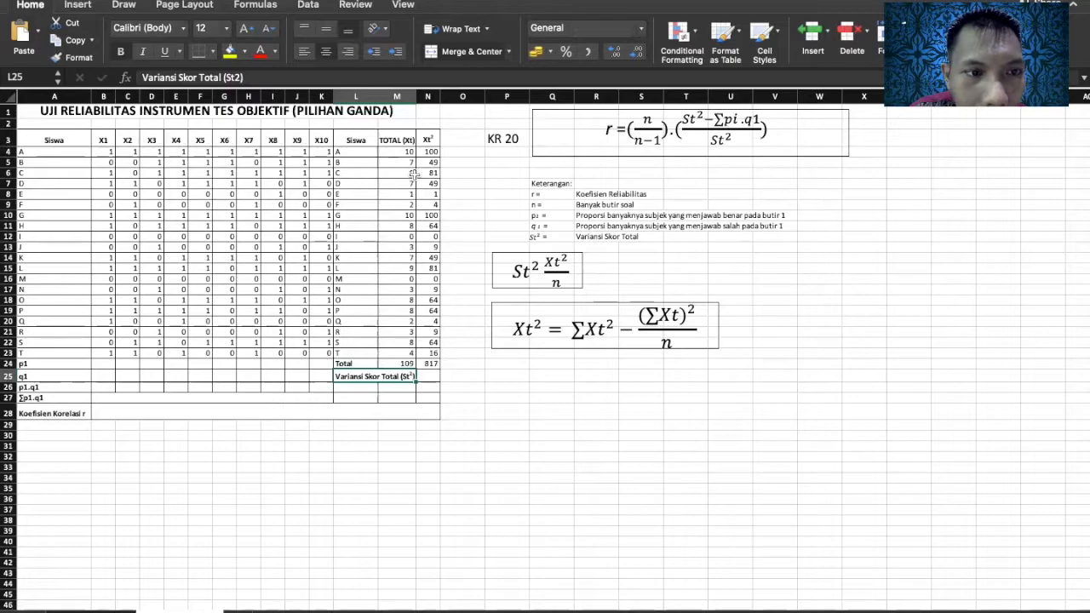
scroll(391, 311, "down", 3)
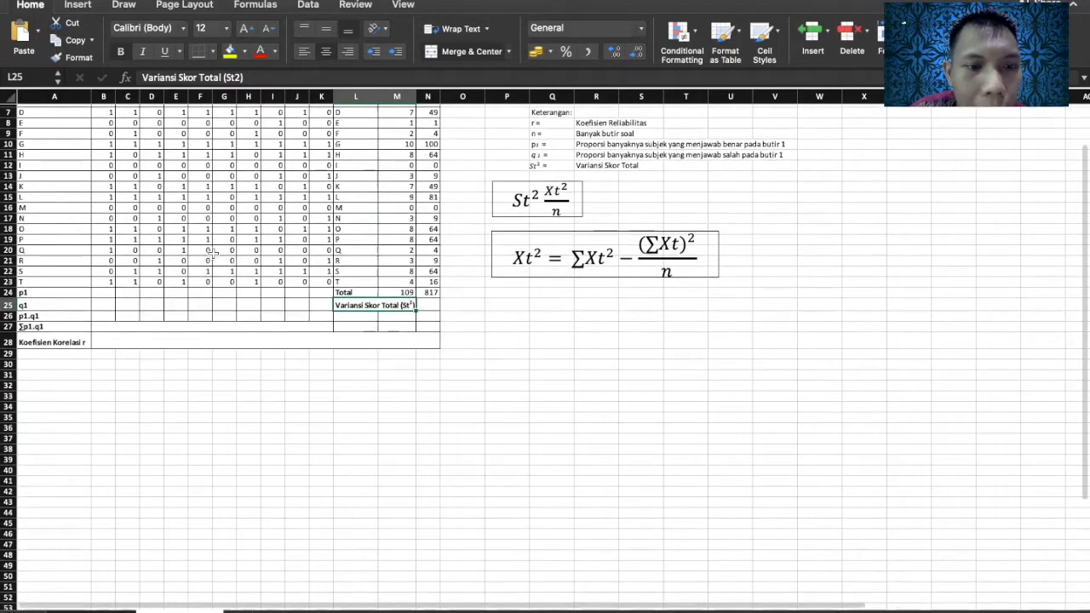
Start a formula in N25 for the total score variance (Variansi Skor Total, St²)
left_click(431, 304)
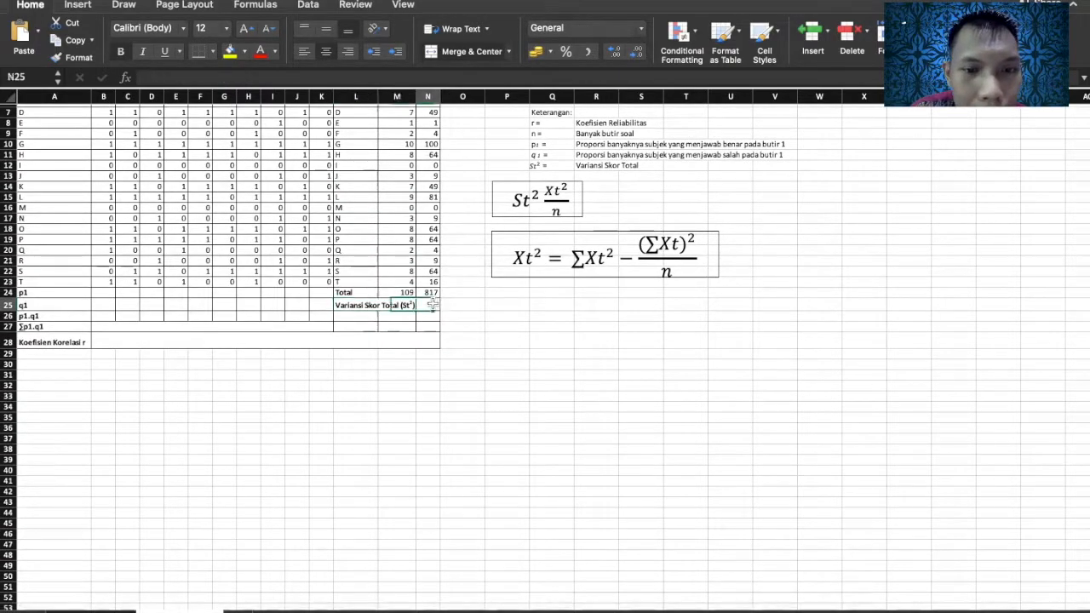
scroll(432, 299, "up", 2)
scroll(433, 302, "up", 1)
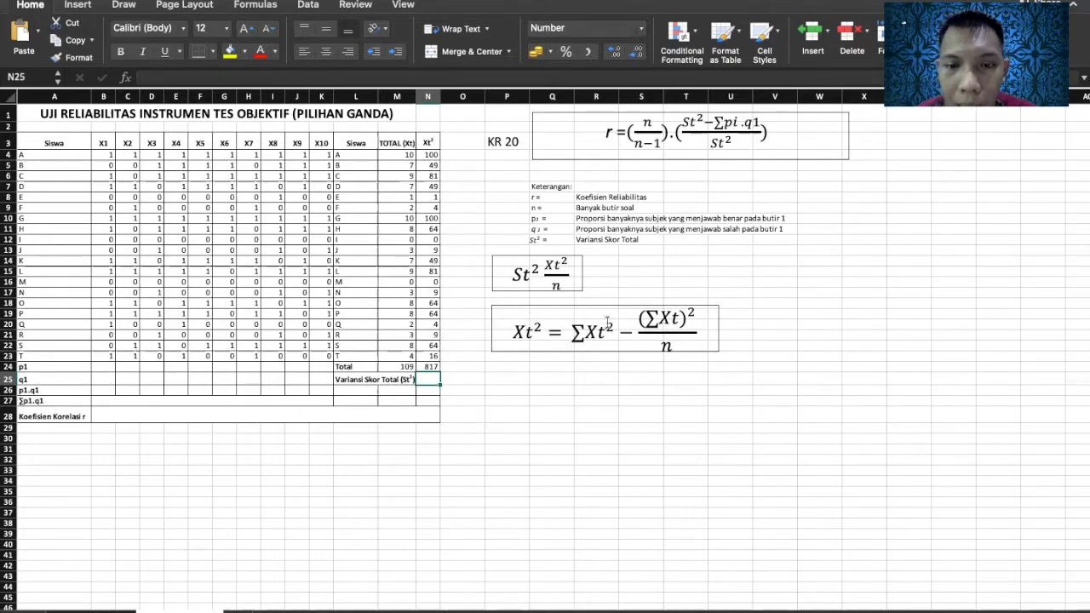
type("=")
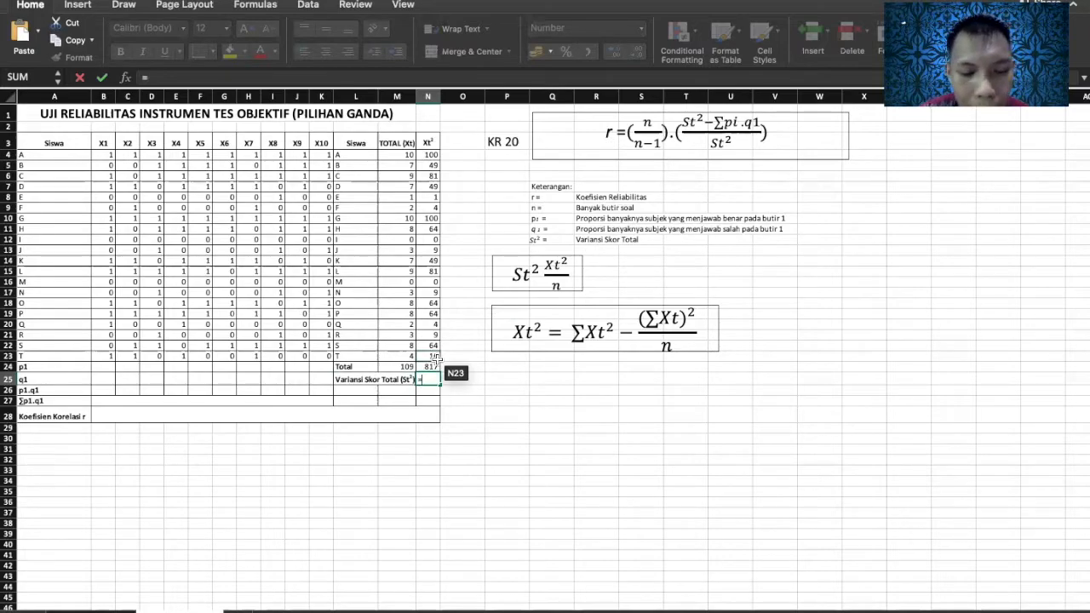
type("N")
key("BackSpace")
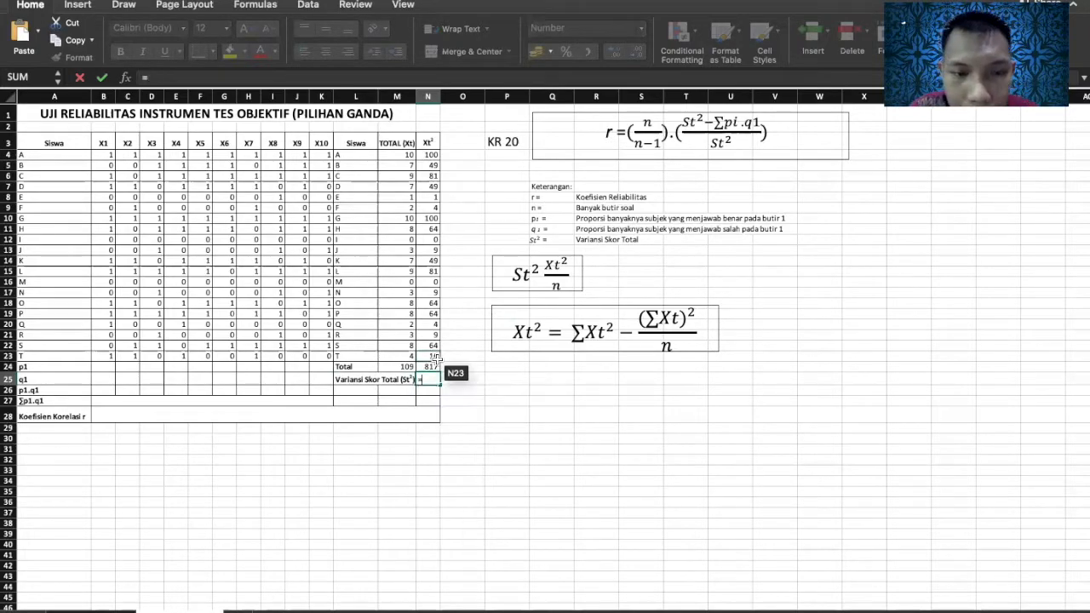
type("(N25")
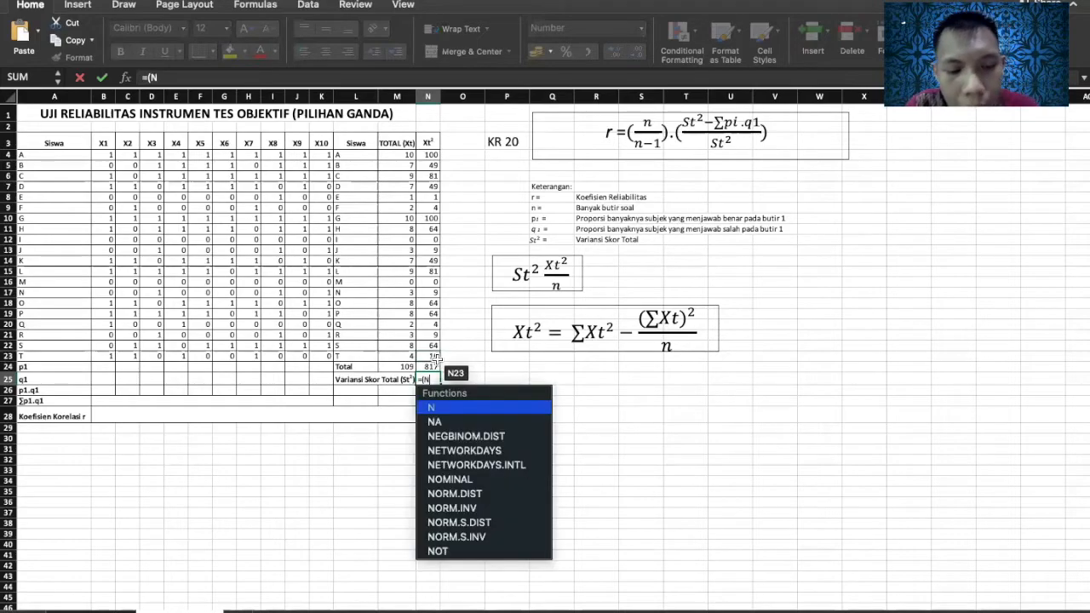
left_click(434, 365)
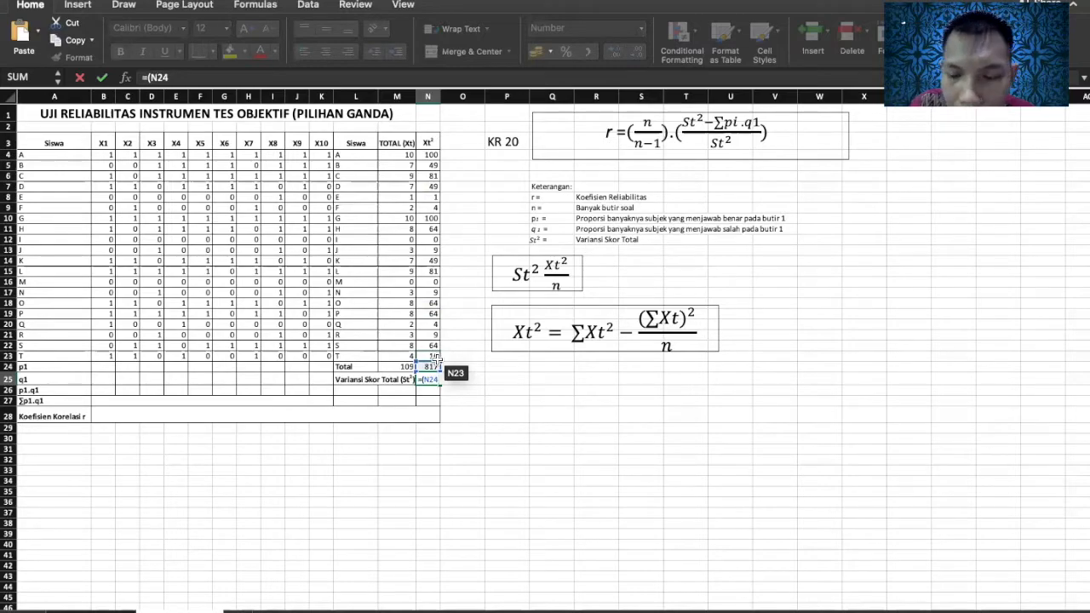
type("-")
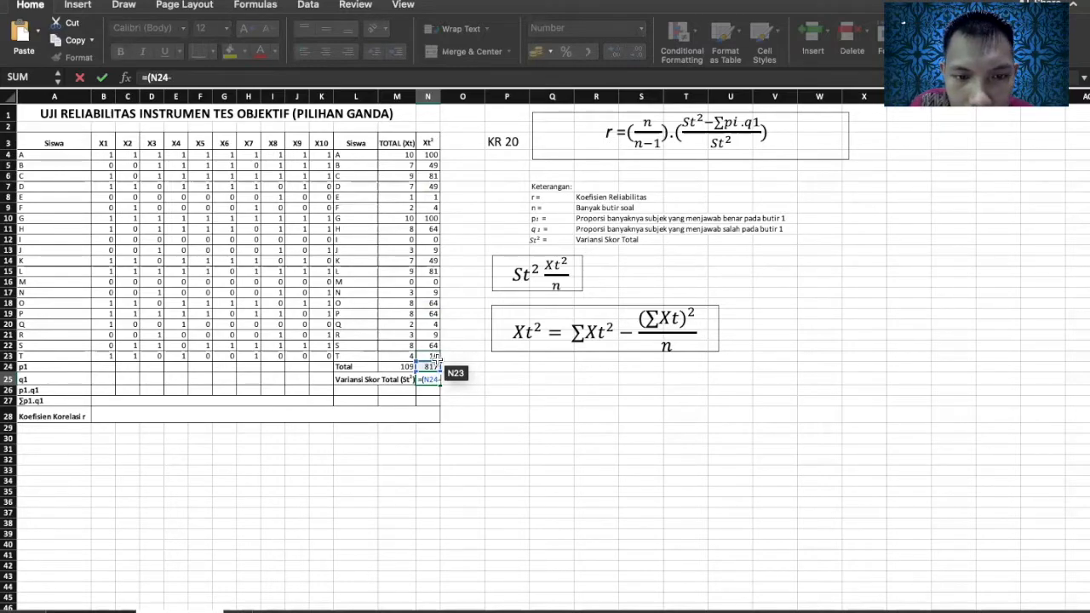
key("BackSpace")
key("BackSpace")
key("BackSpace")
key("BackSpace")
key("BackSpace")
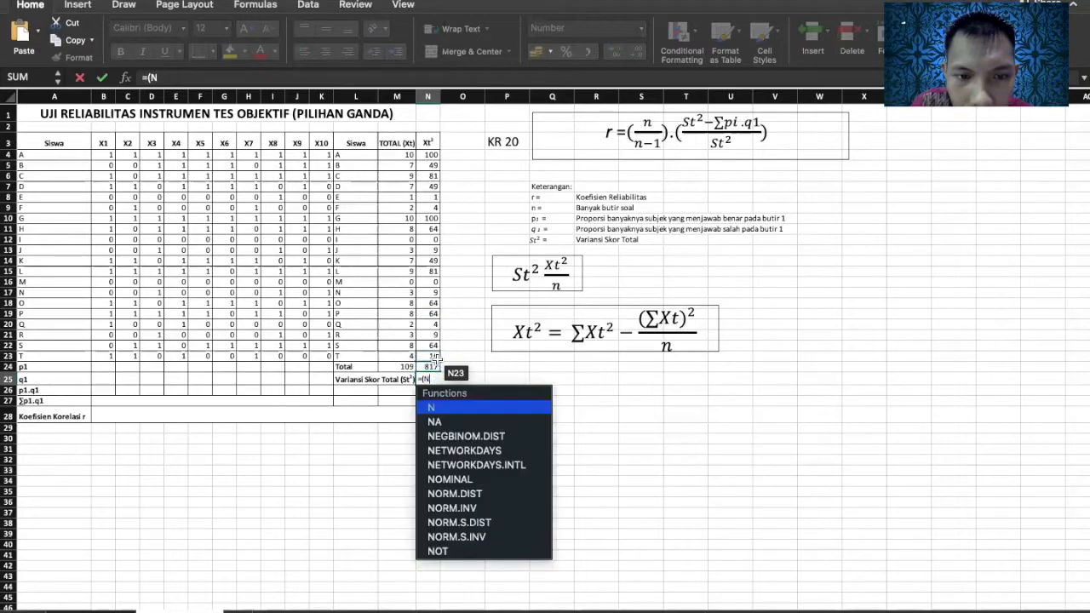
Try to calculate the total score variance in N25 with =N24-((M24^2))/20)/20
type("N")
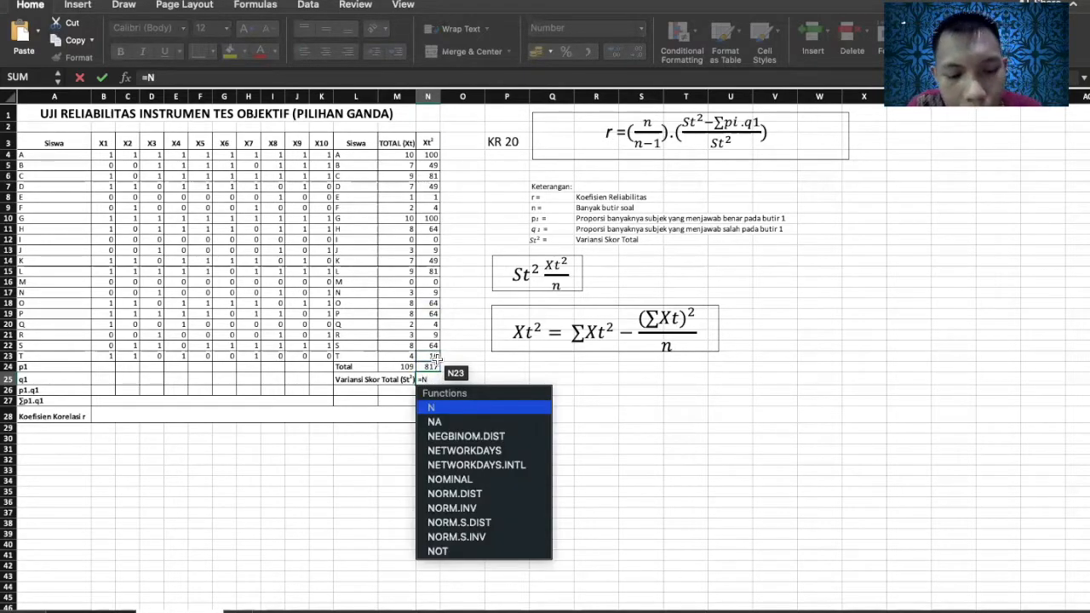
type("24-((")
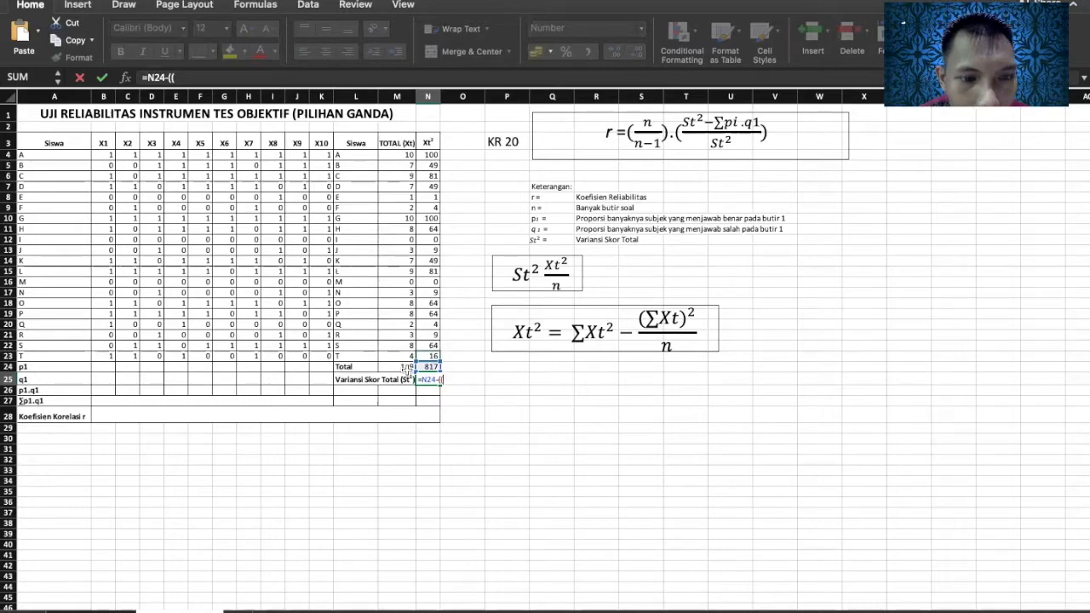
type("M24^")
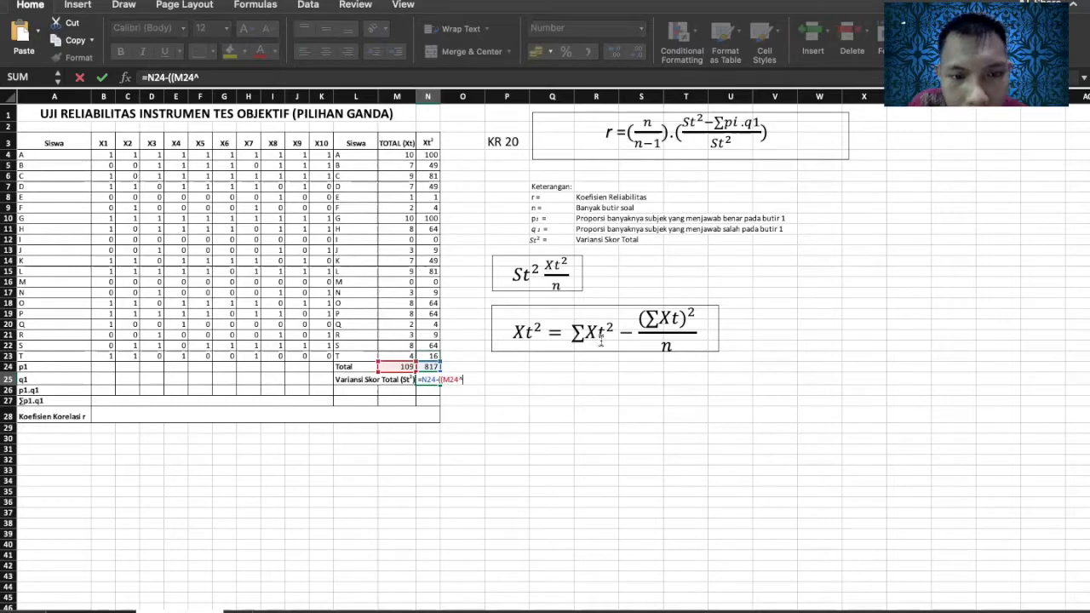
type("2))/")
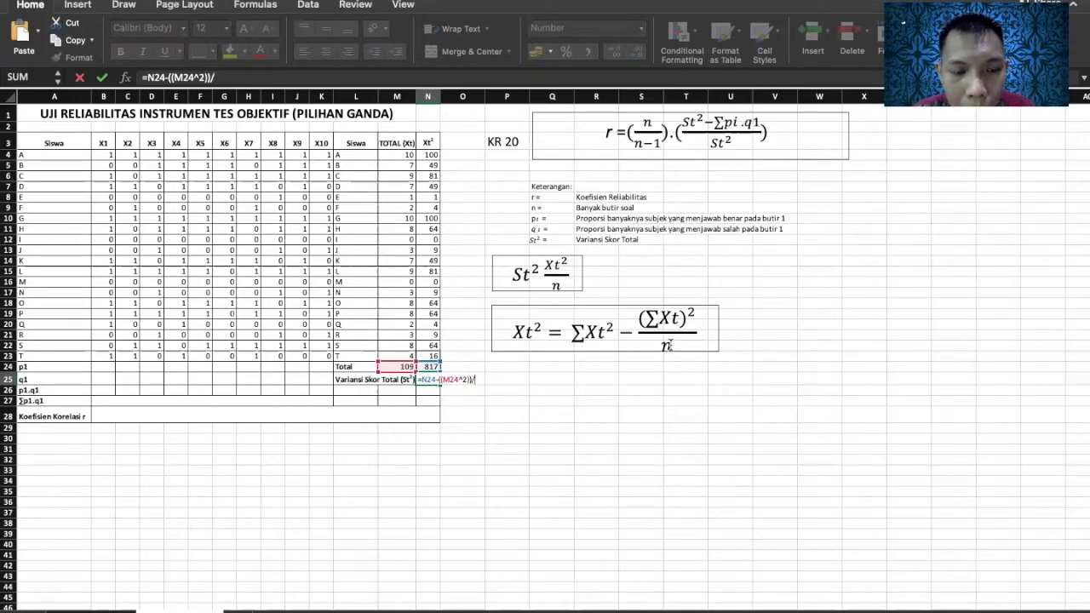
type("0")
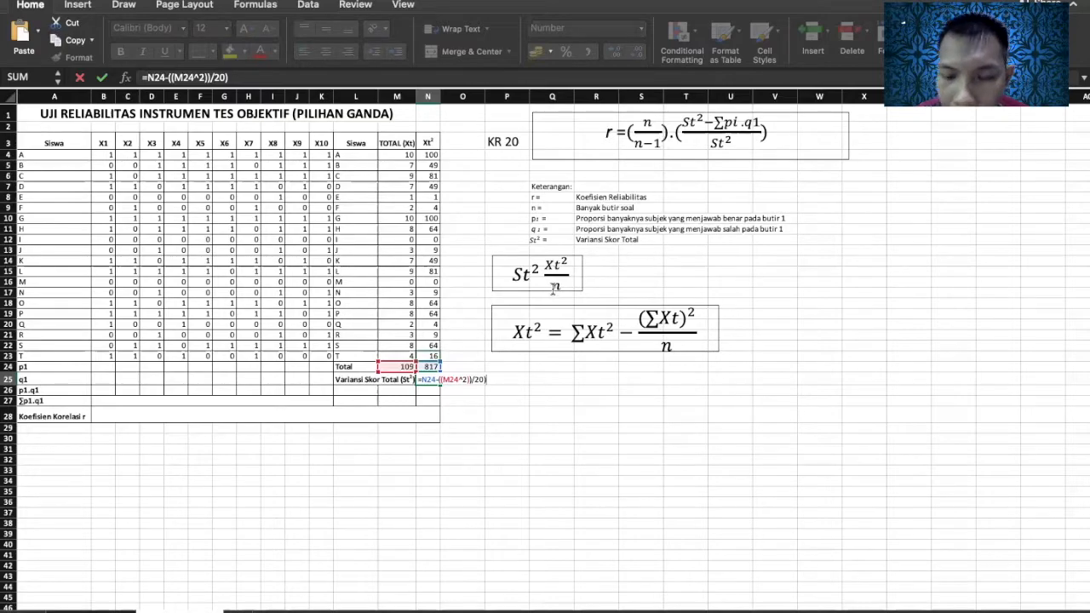
type("20")
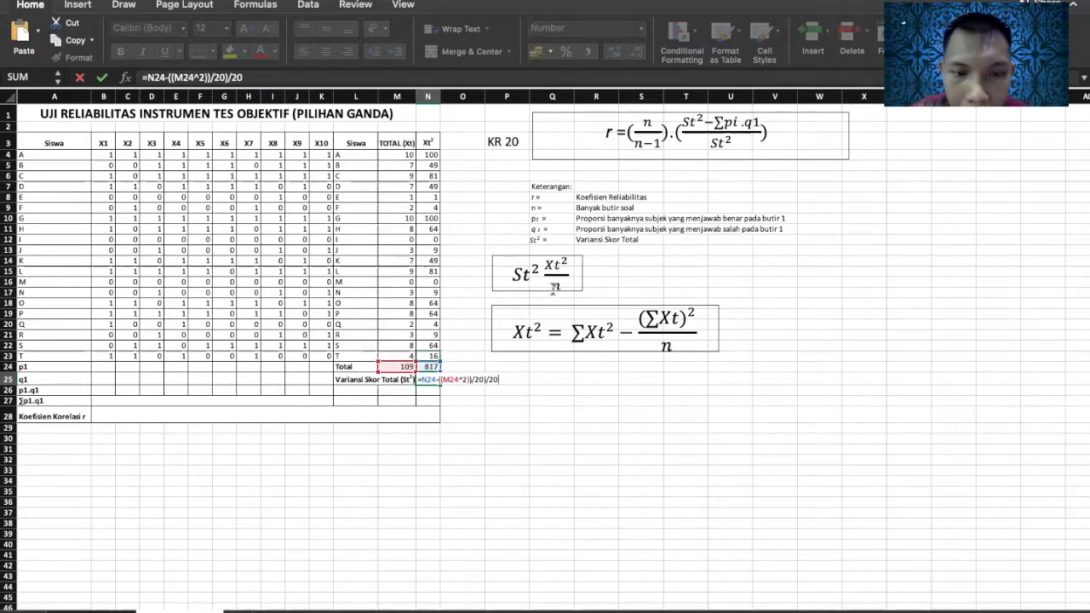
key("Return")
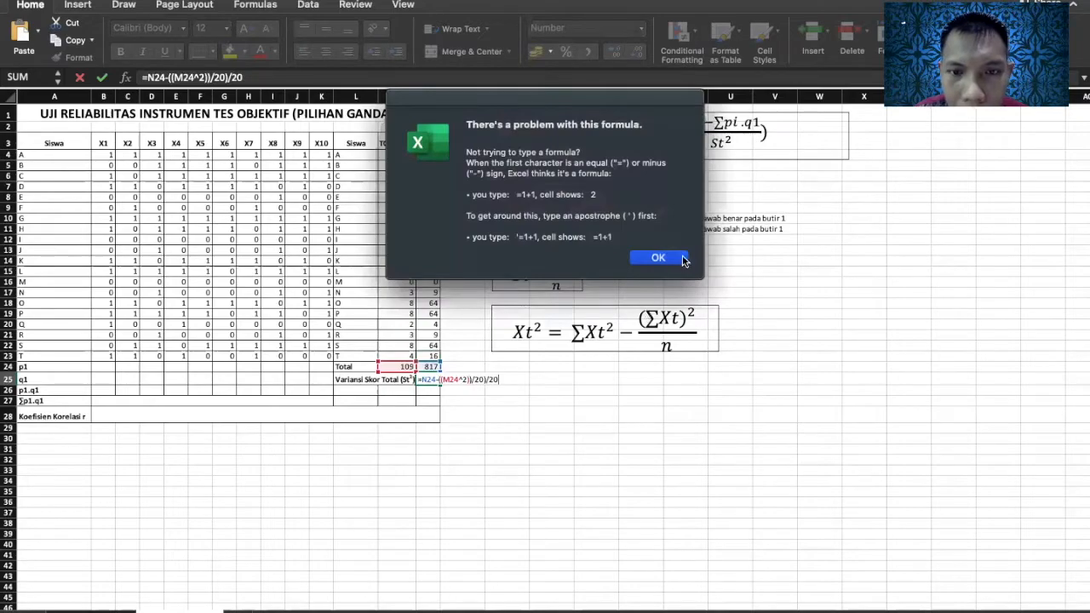
left_click(679, 257)
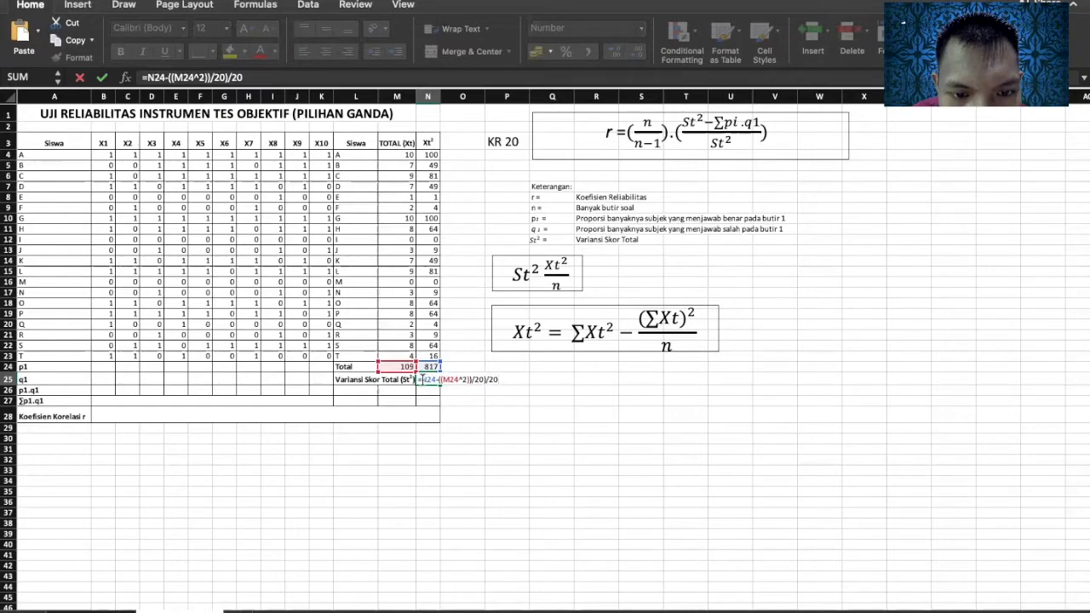
Add an opening parenthesis before N24 so the variance formula in N25 reads =(N24-((M24^2))/20)/20, and check the entered formula
type("(")
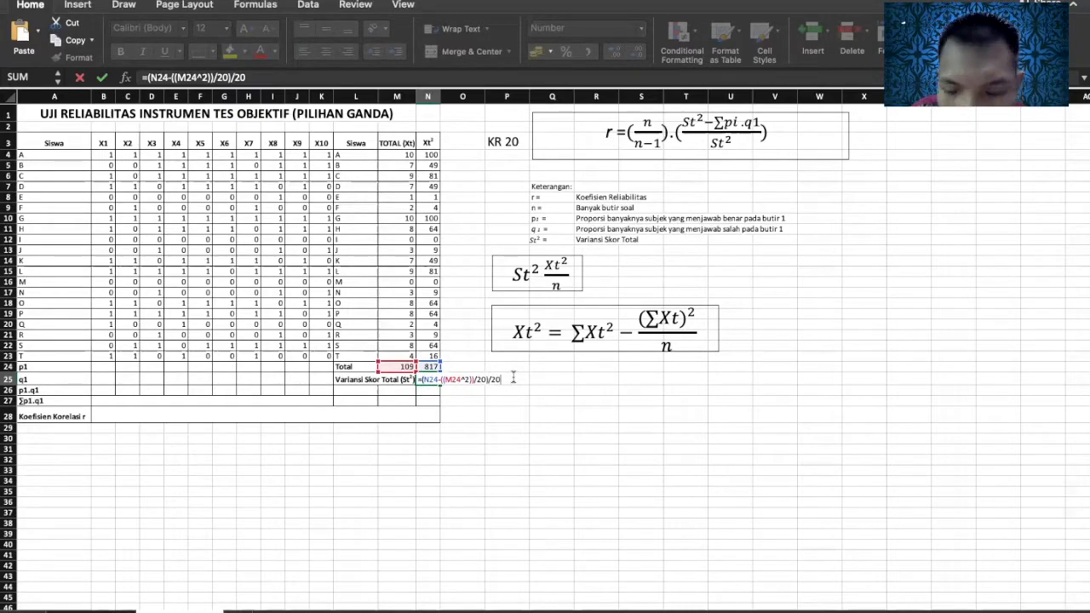
key("Return")
left_click(425, 379)
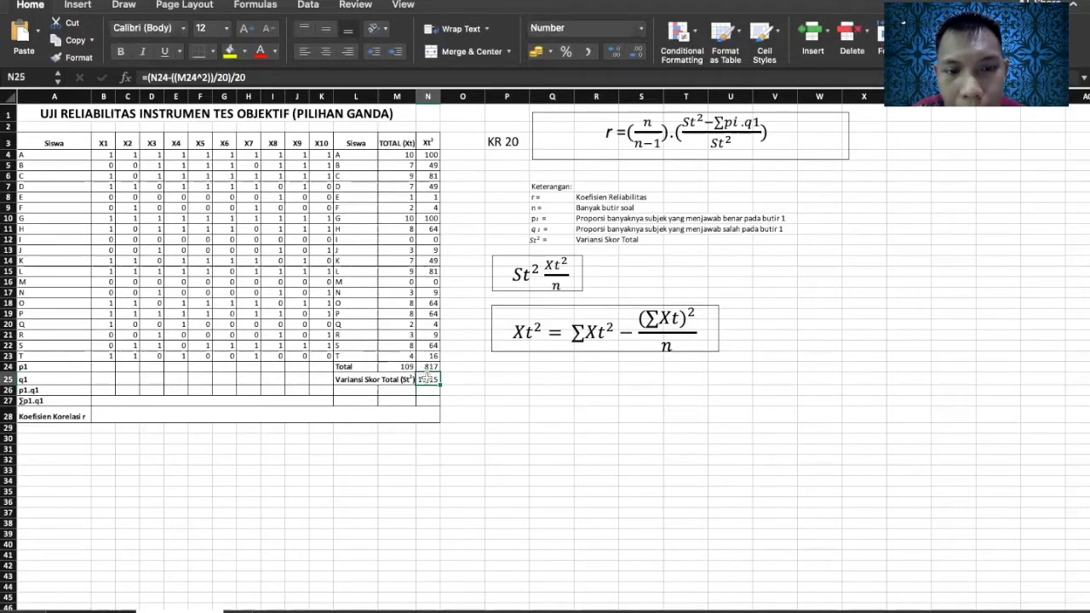
double_click(425, 379)
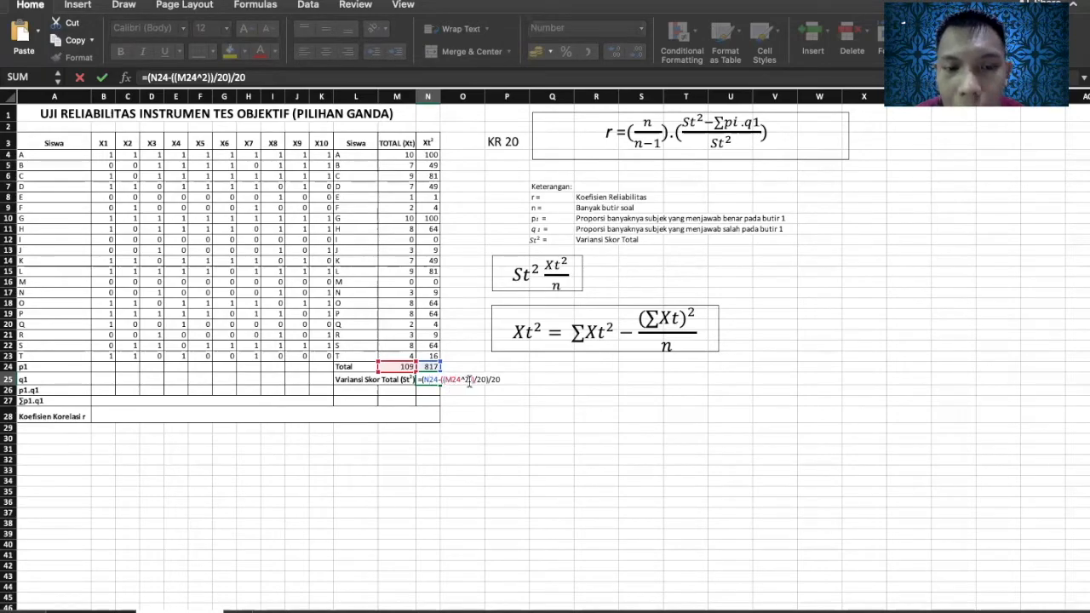
key("Return")
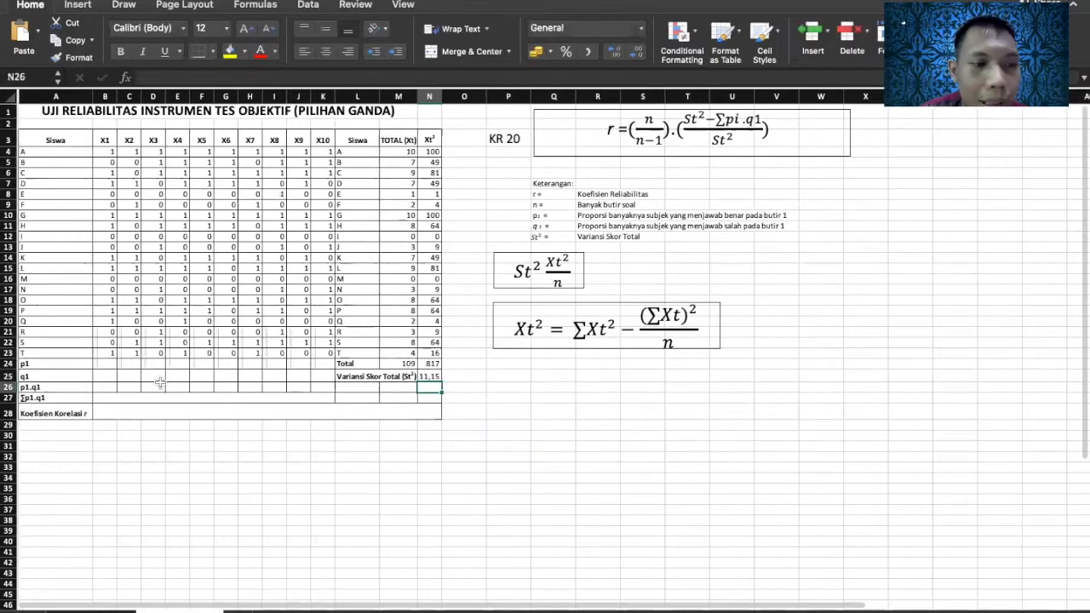
Calculate the proportion of correct answers p1 for item X1 in B24 with =11/20
left_click(97, 364)
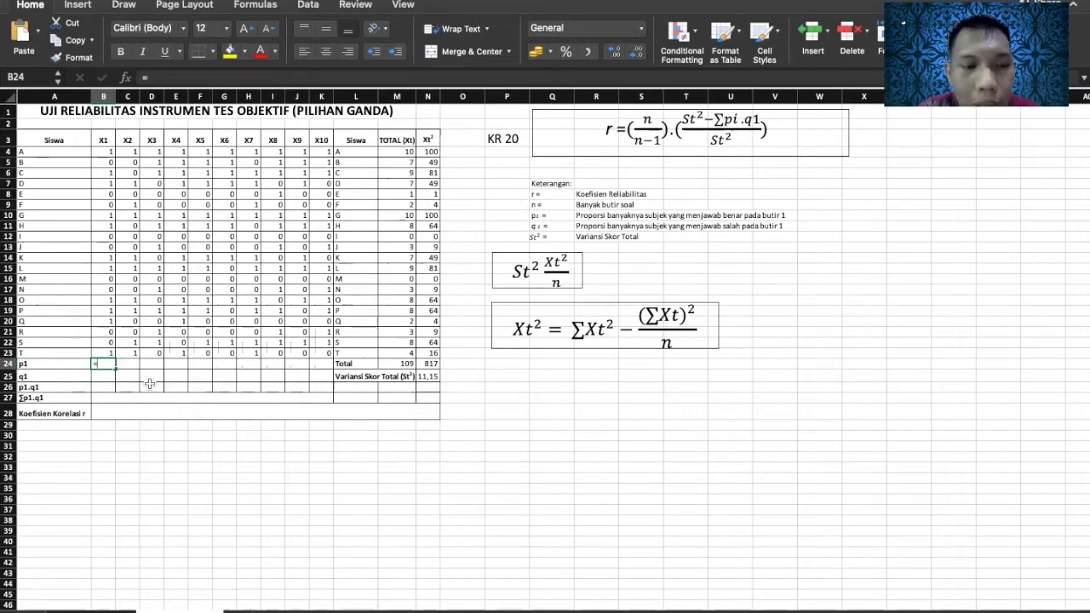
type("11/")
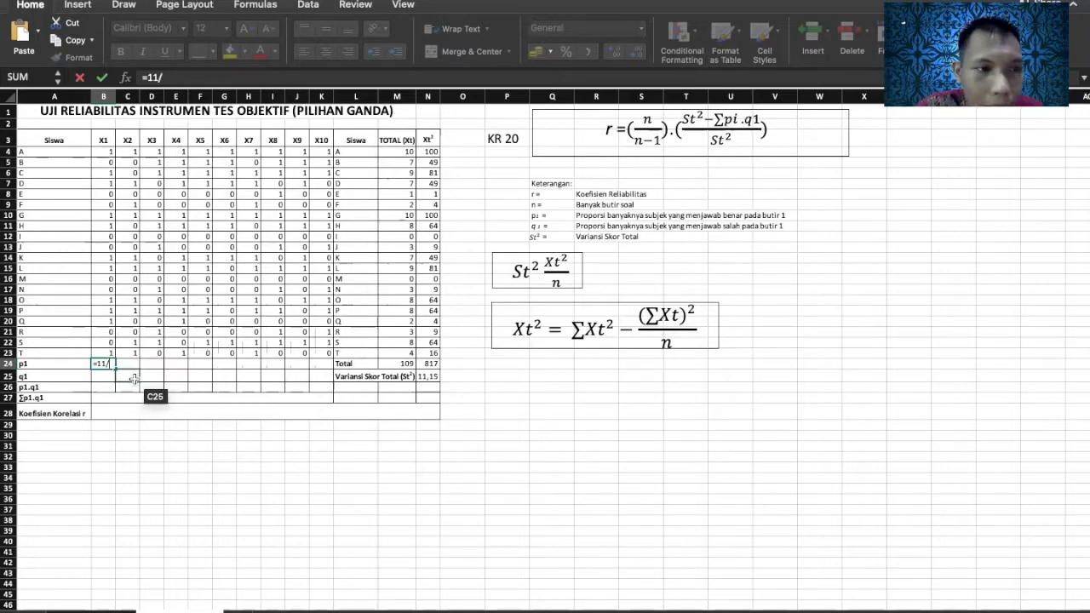
type("20")
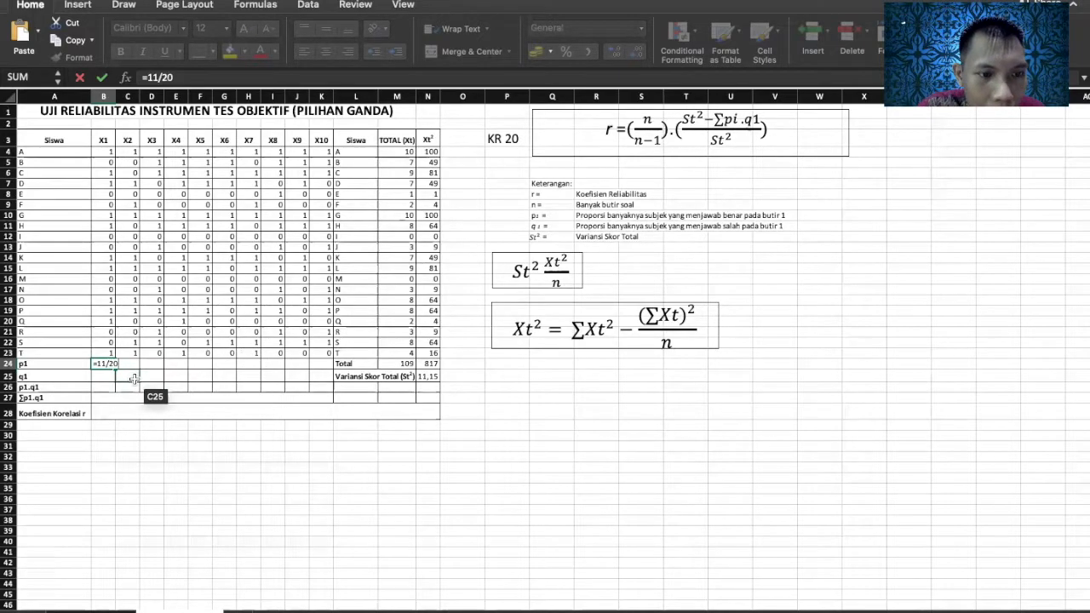
key("Return")
key("Up")
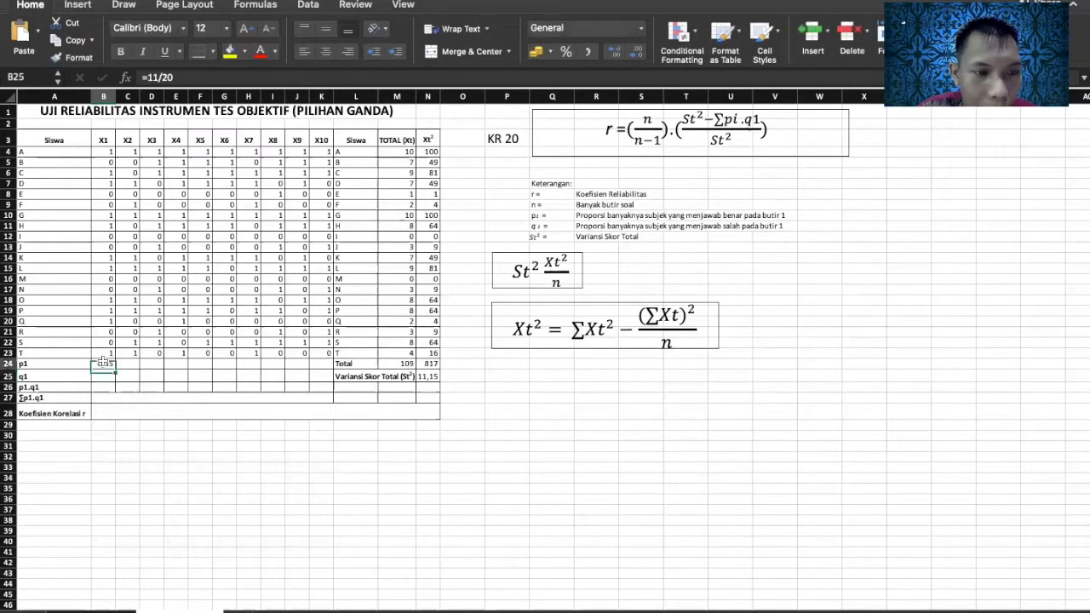
Calculate the proportion of wrong answers q1 for item X1 in B25 with =1-B24
left_click(102, 375)
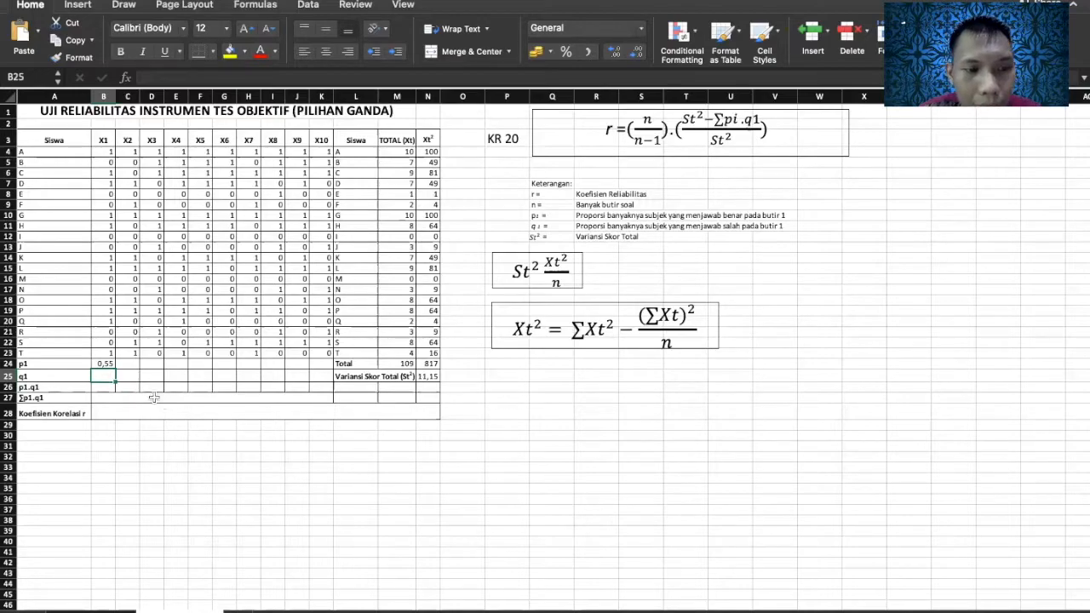
type("=")
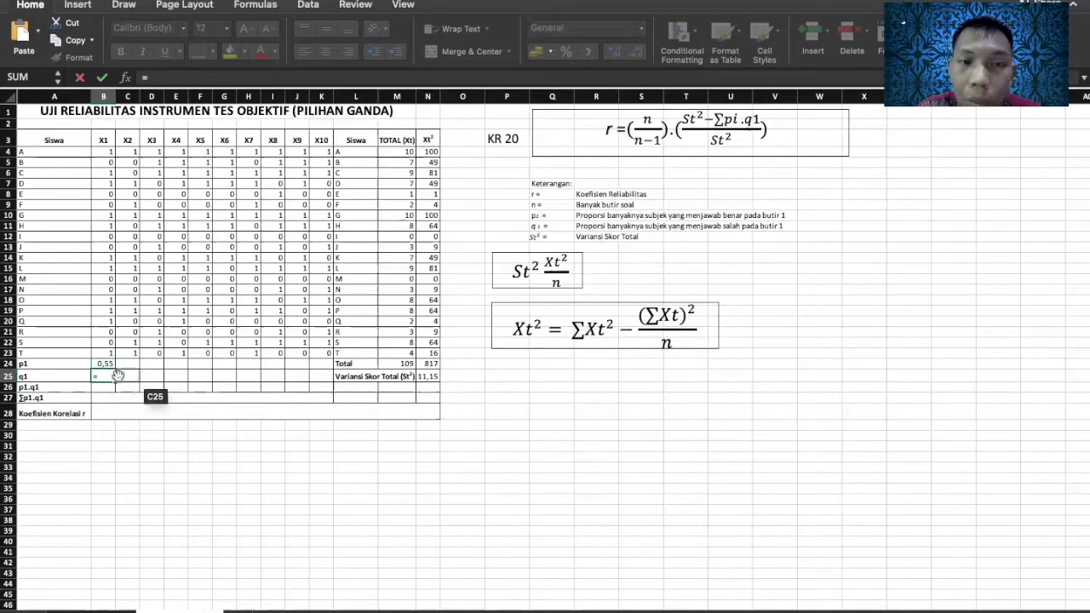
type("1")
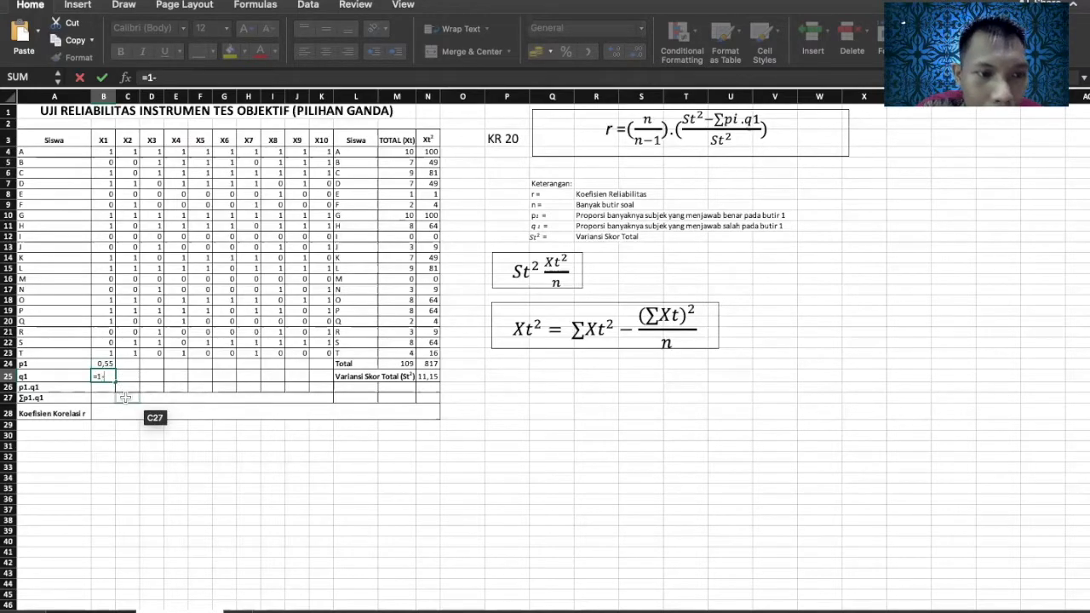
type("-B")
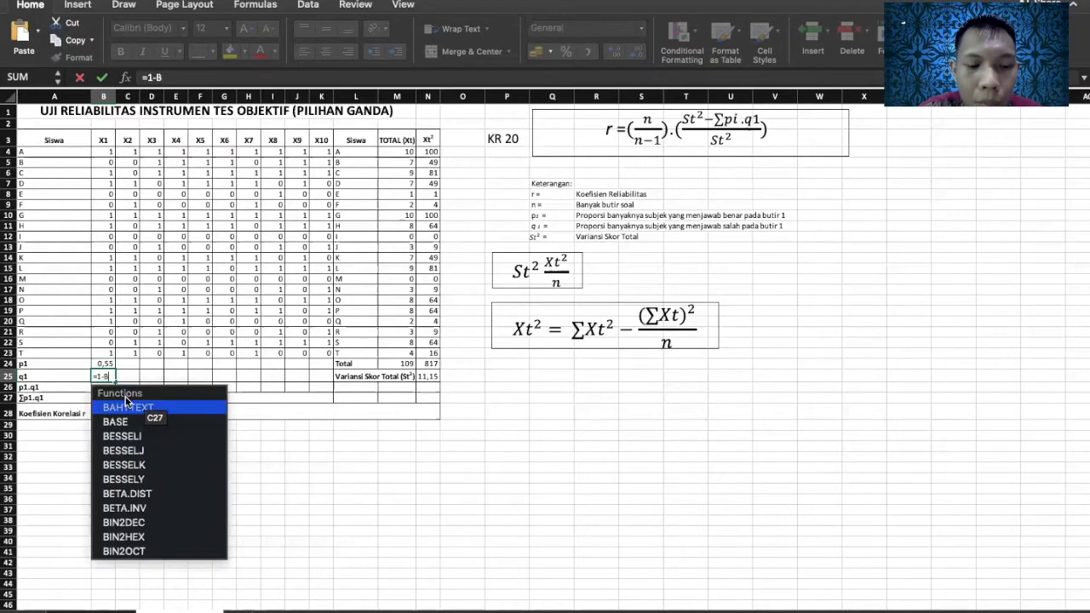
type("4")
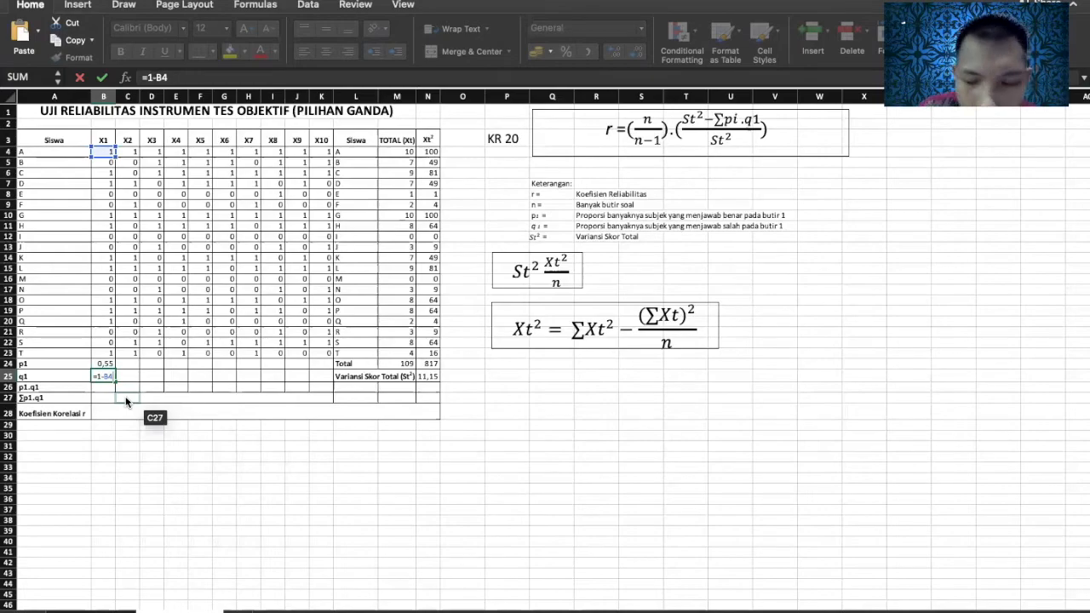
key("BackSpace")
type("24")
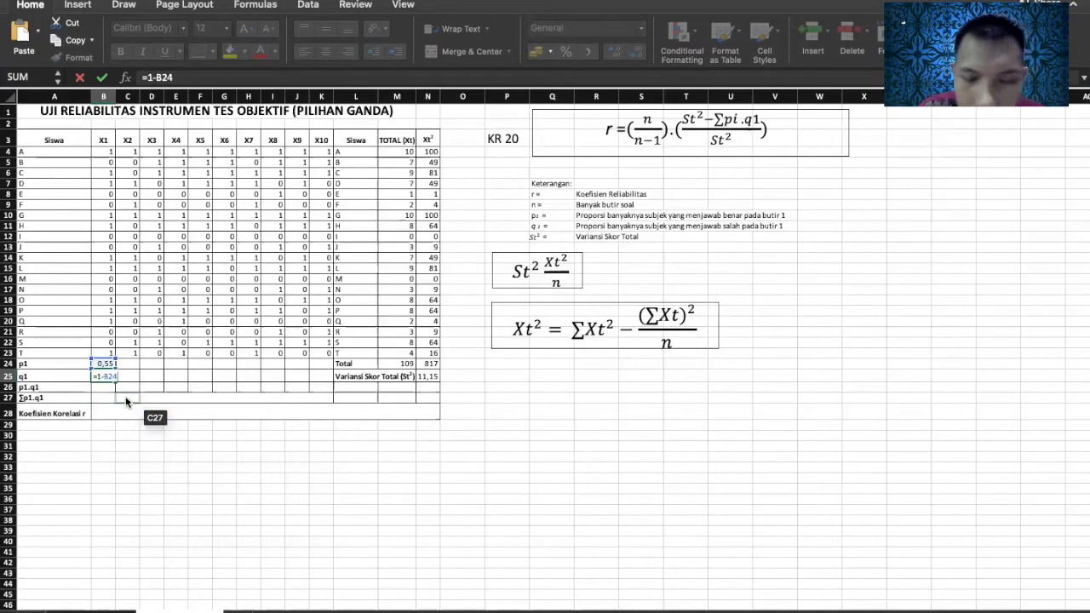
key("Return")
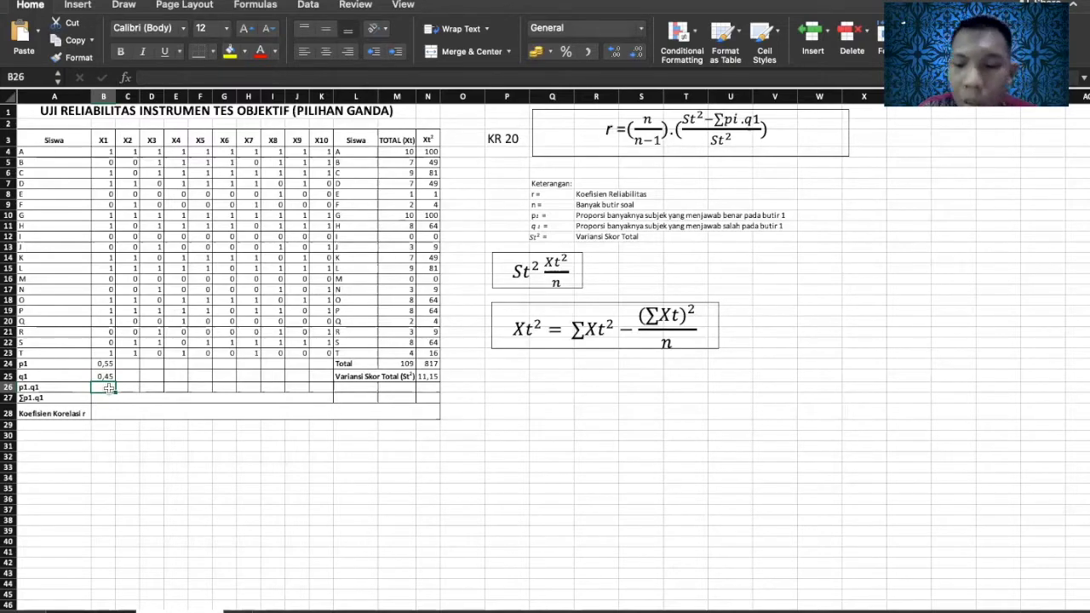
Calculate the product p1.q1 for item X1 in B26 with =B24*B25
type("=")
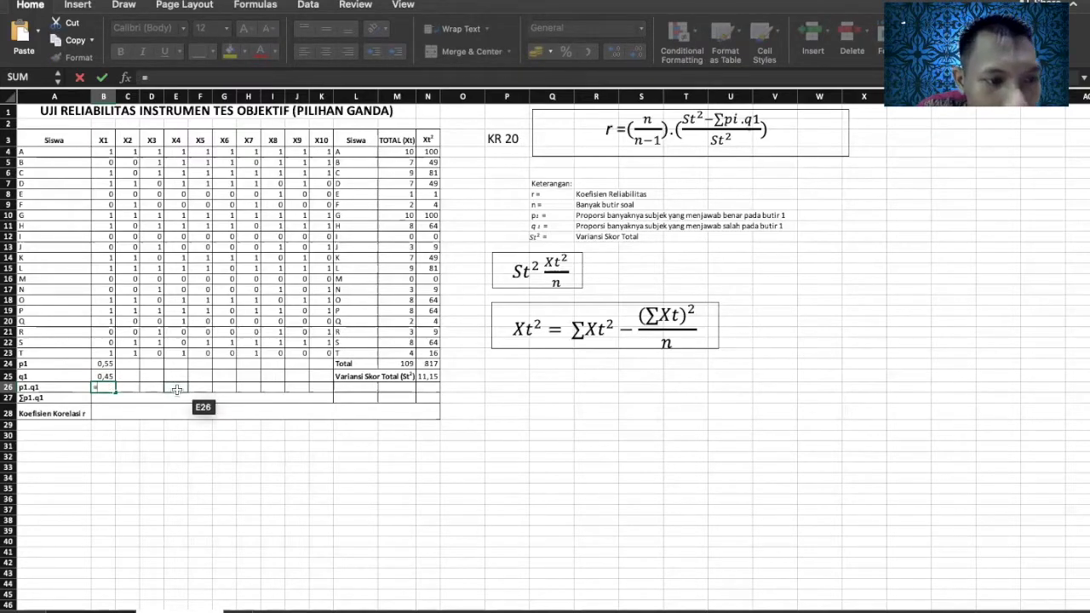
type("b25")
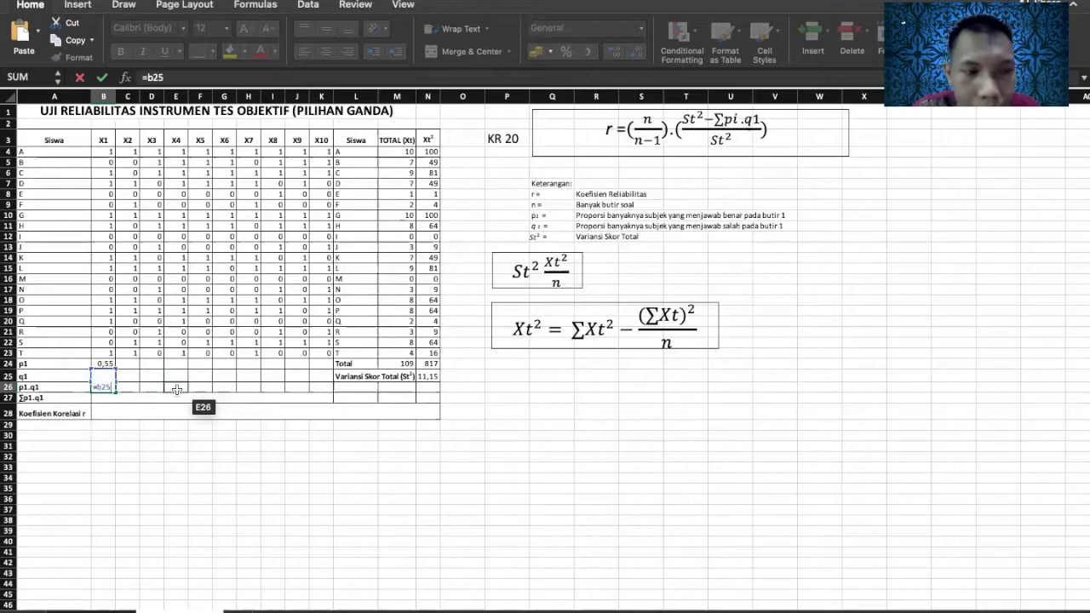
key("BackSpace")
type("4")
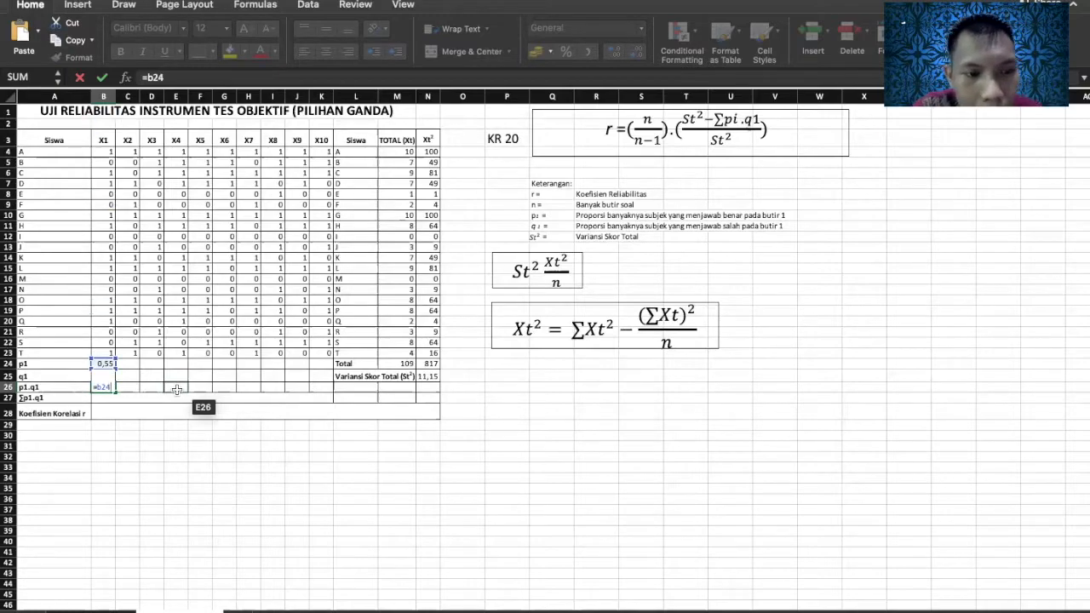
type("*b25")
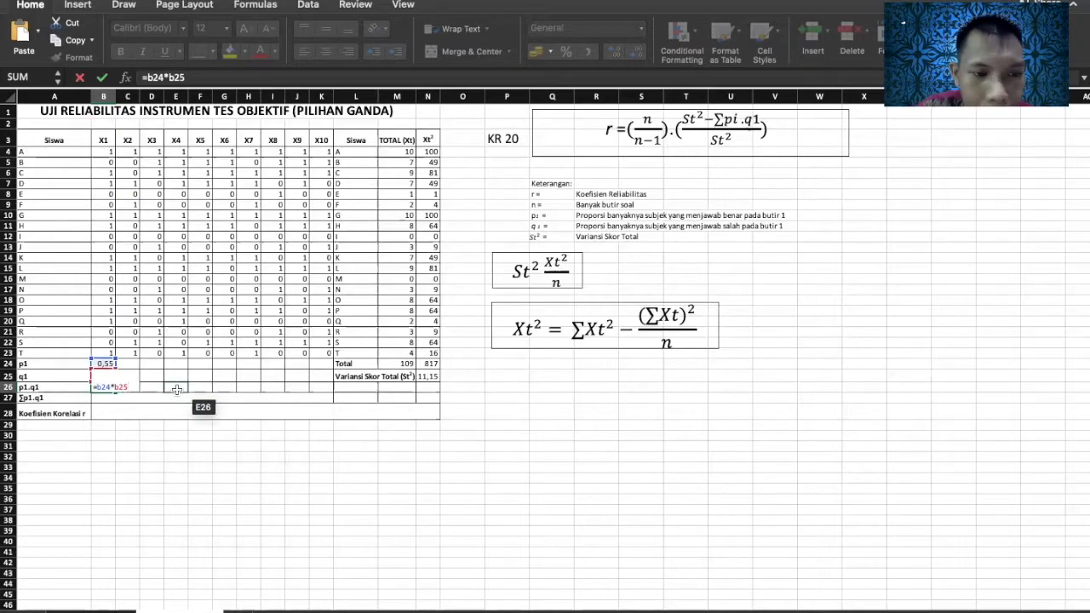
key("Return")
Copy the p1.q1 formula in B26 and the q1 formula in B25 across to column K for items X2 to X10
left_click(109, 387)
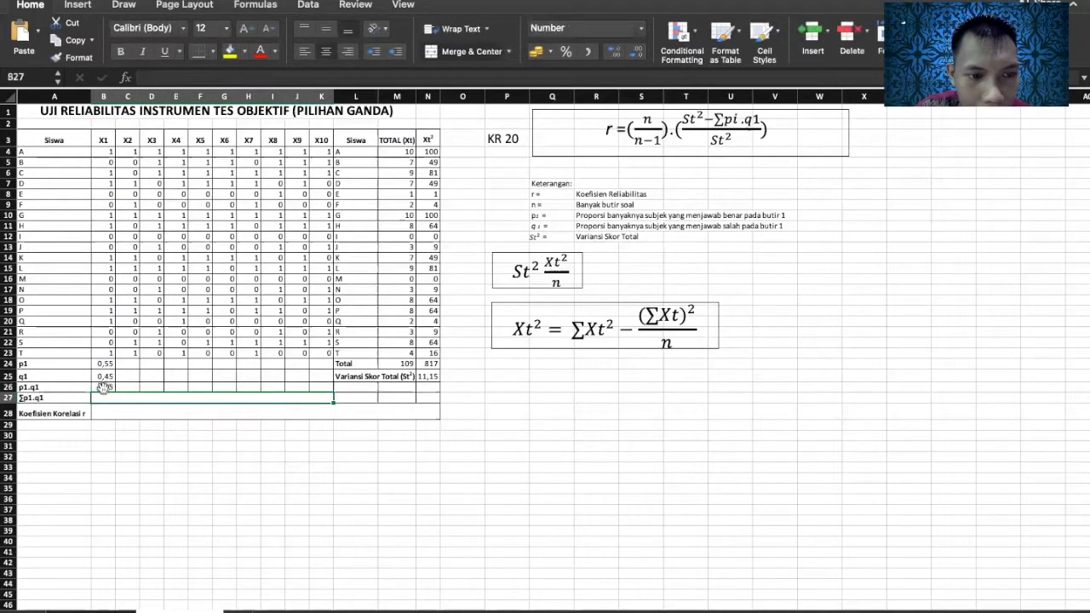
left_click_drag(115, 389, 325, 389)
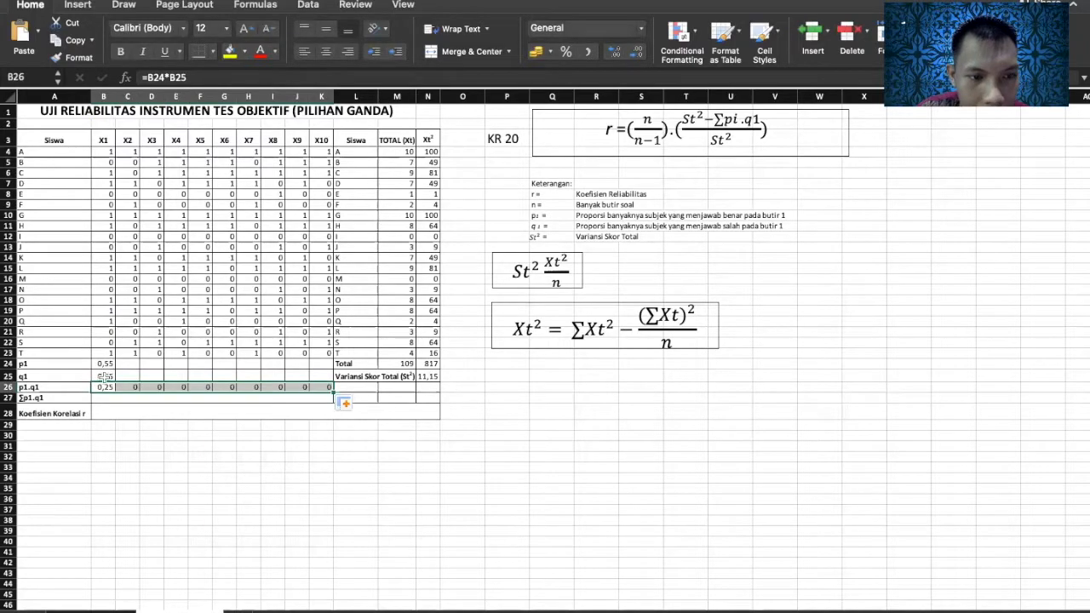
left_click(104, 375)
left_click_drag(116, 380, 327, 381)
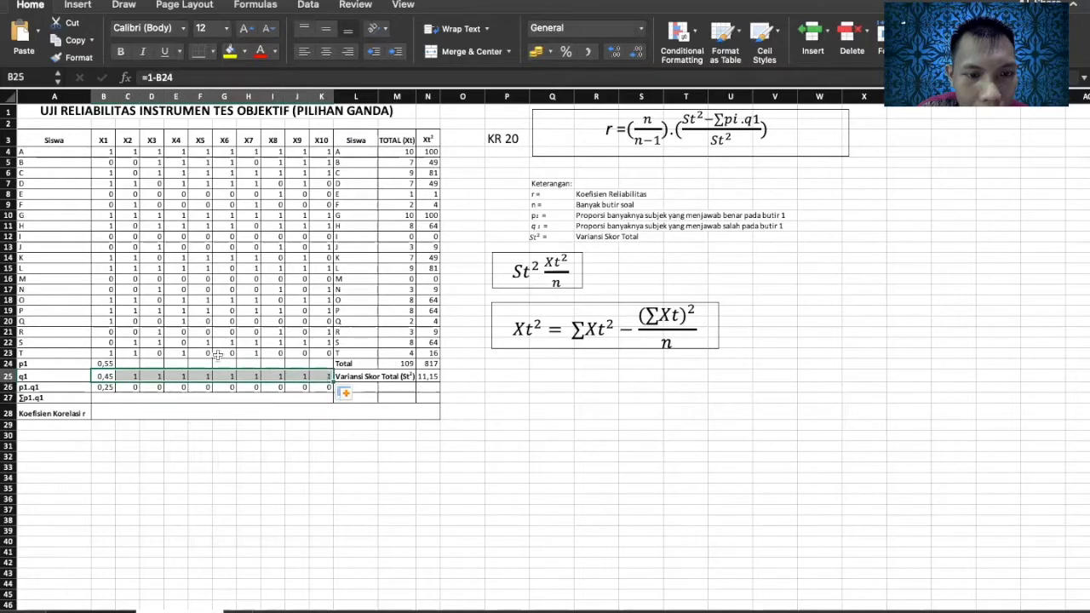
Calculate p1 for items X2 and X3, entering =10/20 in C24 and =11/20 in D24
left_click(126, 363)
type("=")
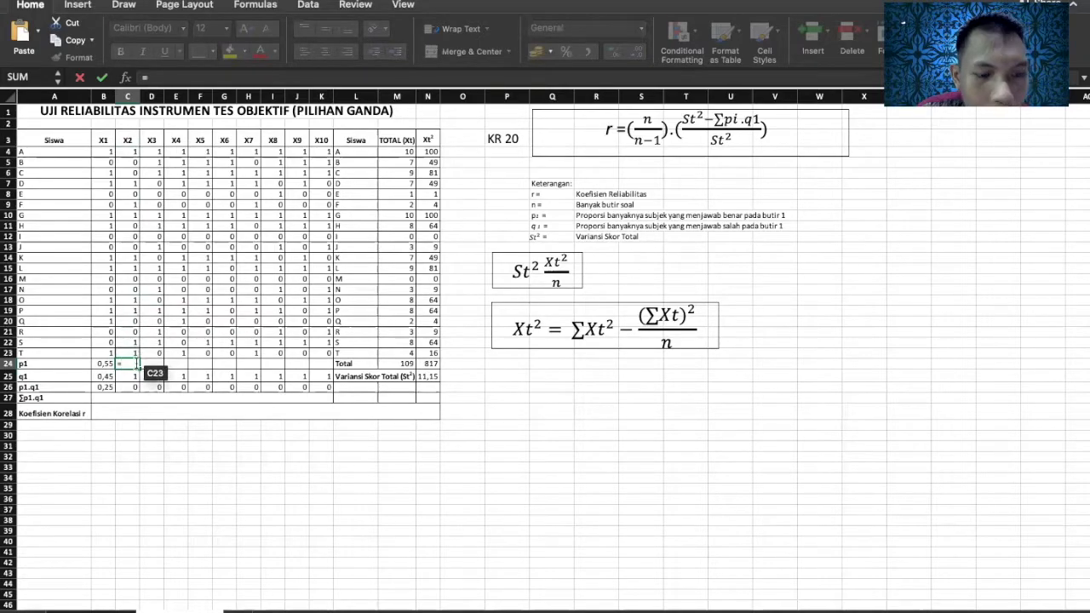
type("0/20")
key("Return")
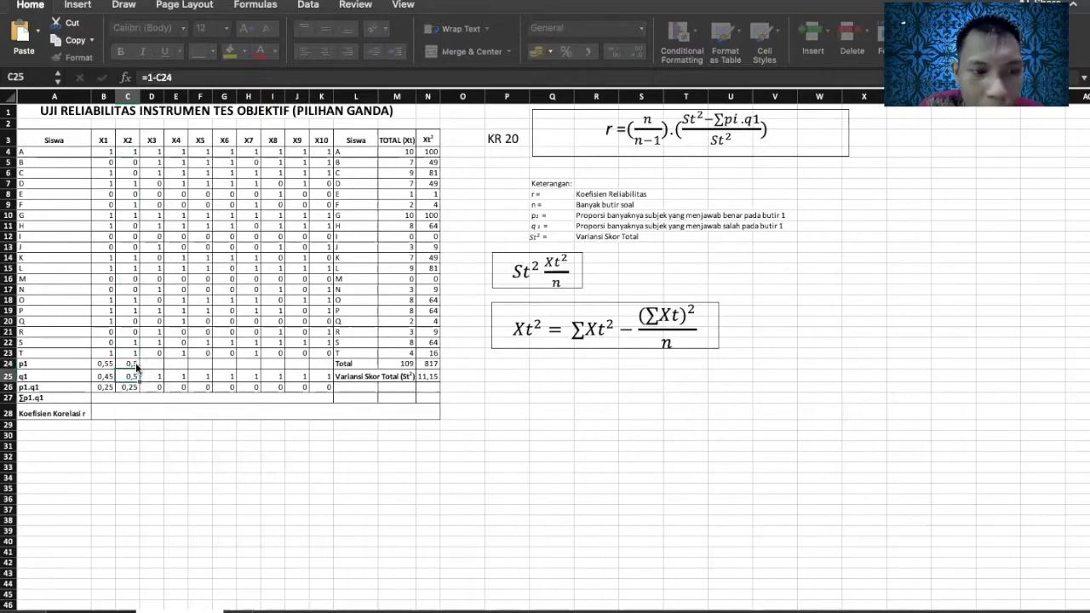
left_click(150, 361)
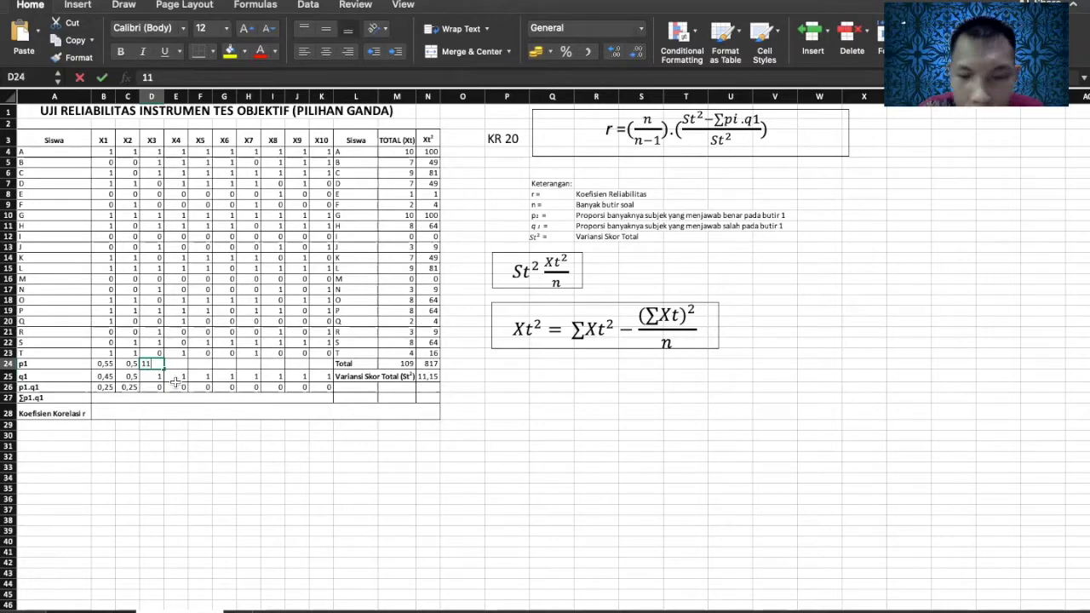
key("F2")
type("=")
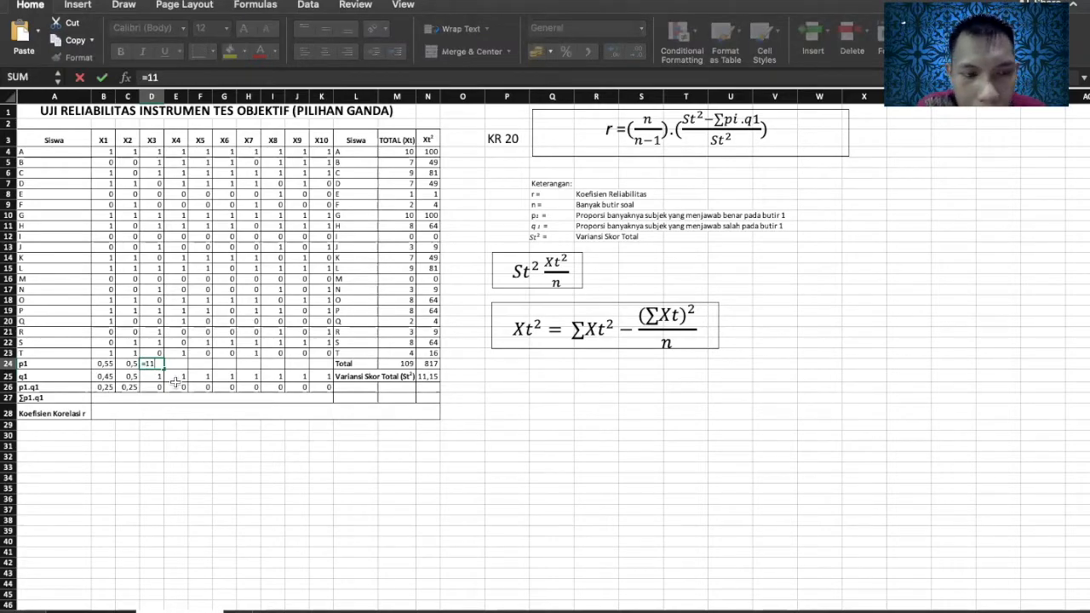
type("11/20")
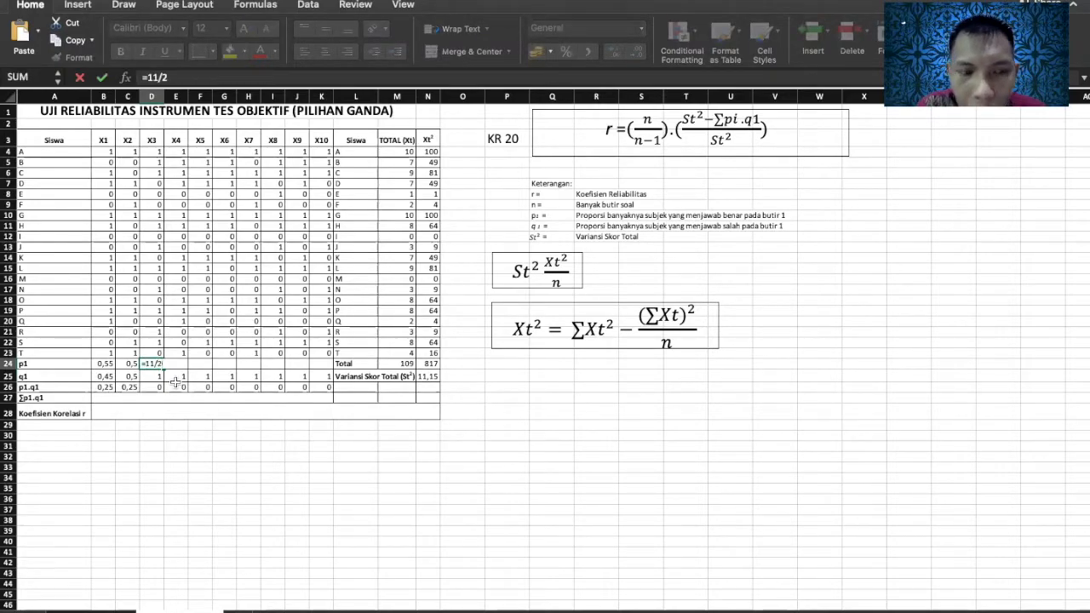
Calculate the proportion of correct answers p1 for item X4 in E24 with =12/20
left_click(178, 364)
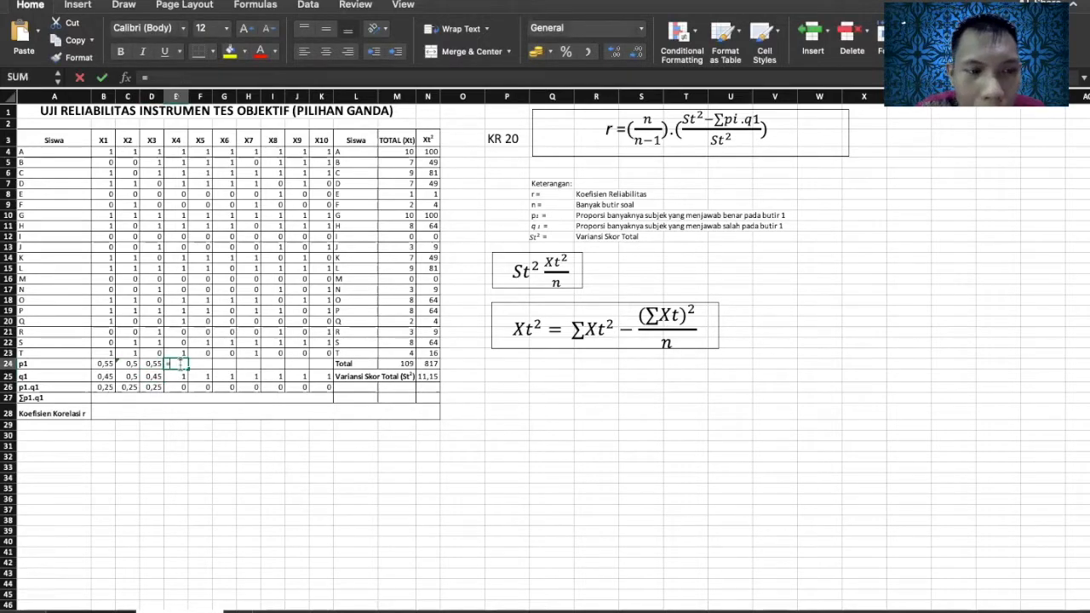
type("=")
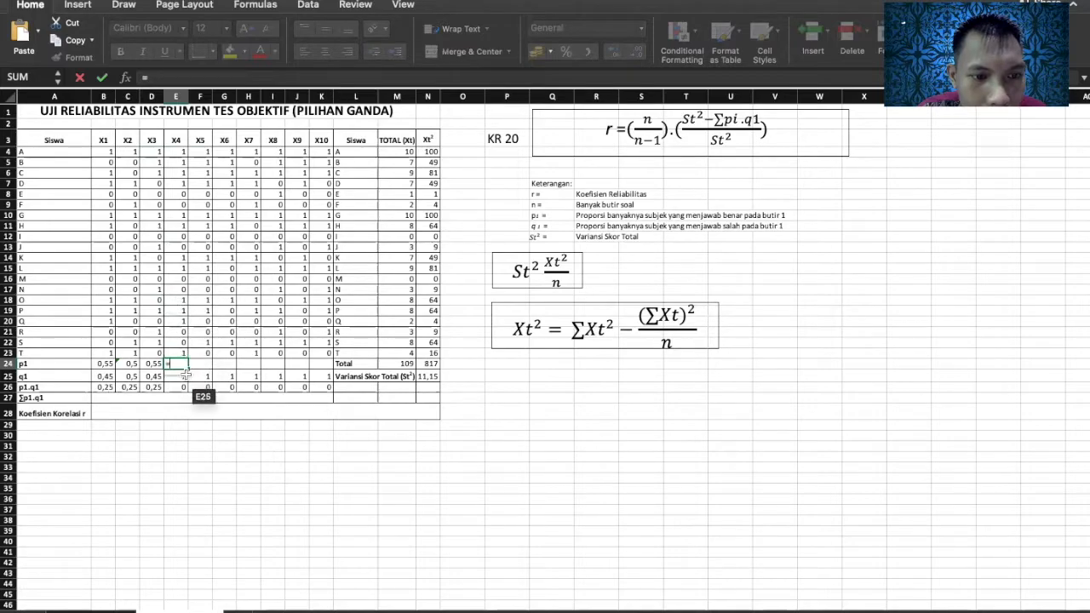
type("12/")
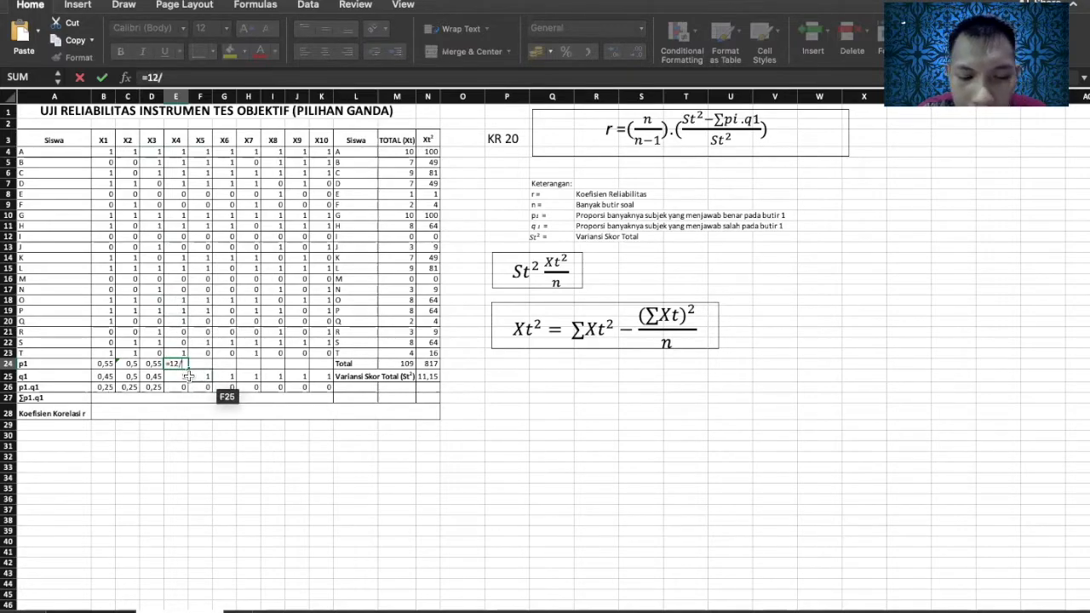
type("20")
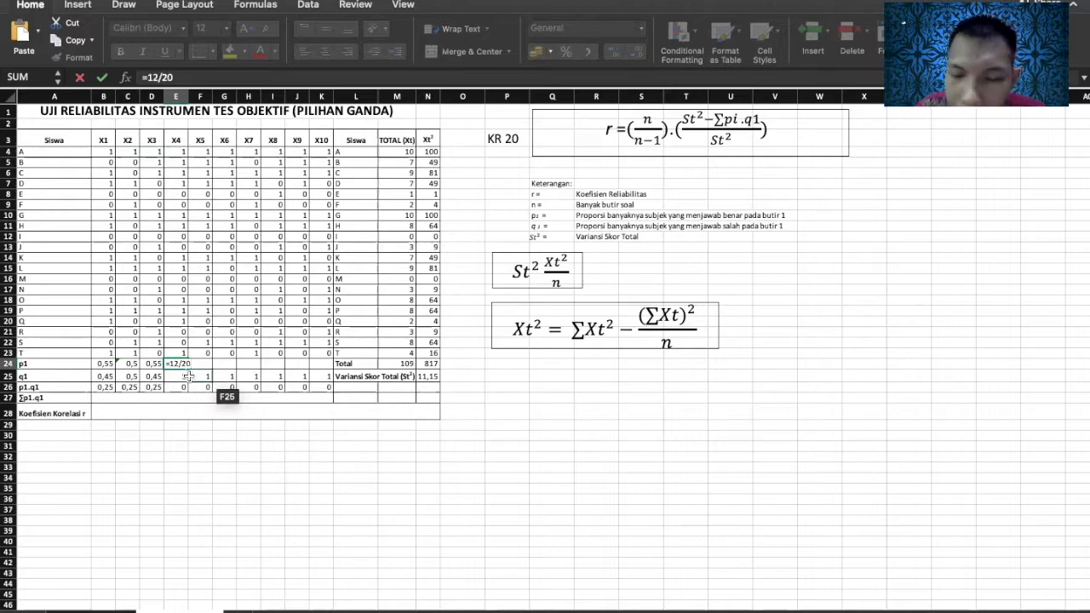
key("Return")
Calculate the proportion of correct answers p1 for item X5 in F24 with =11/20
left_click(209, 364)
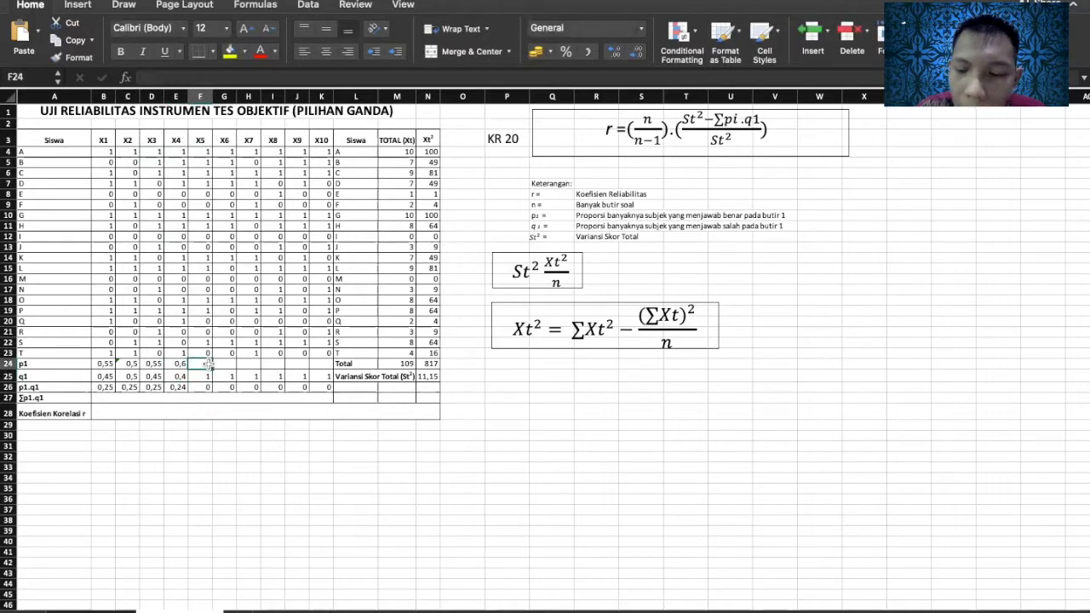
type("=")
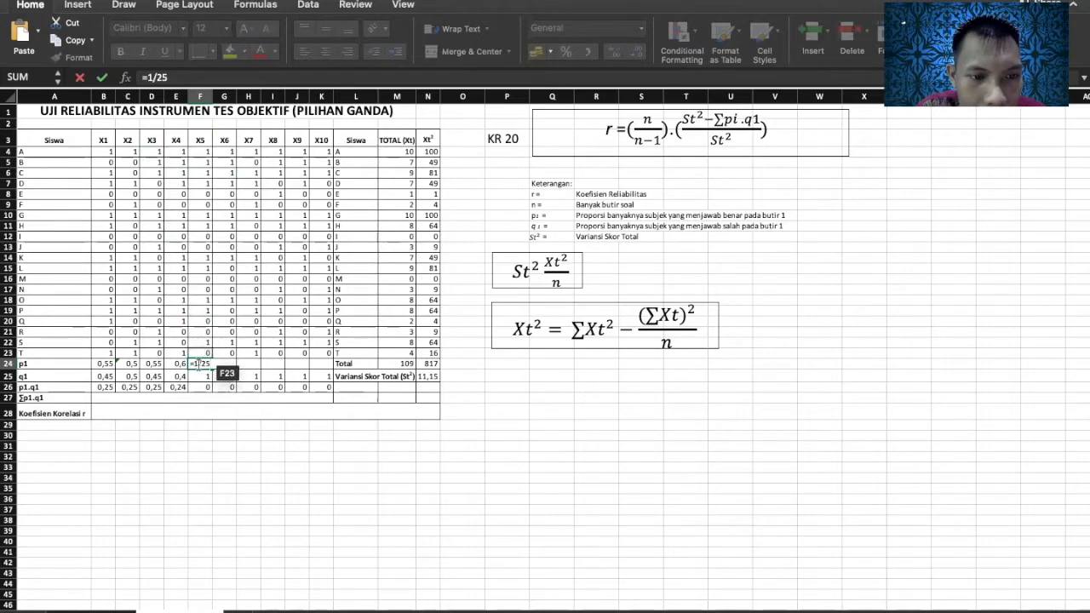
type("1")
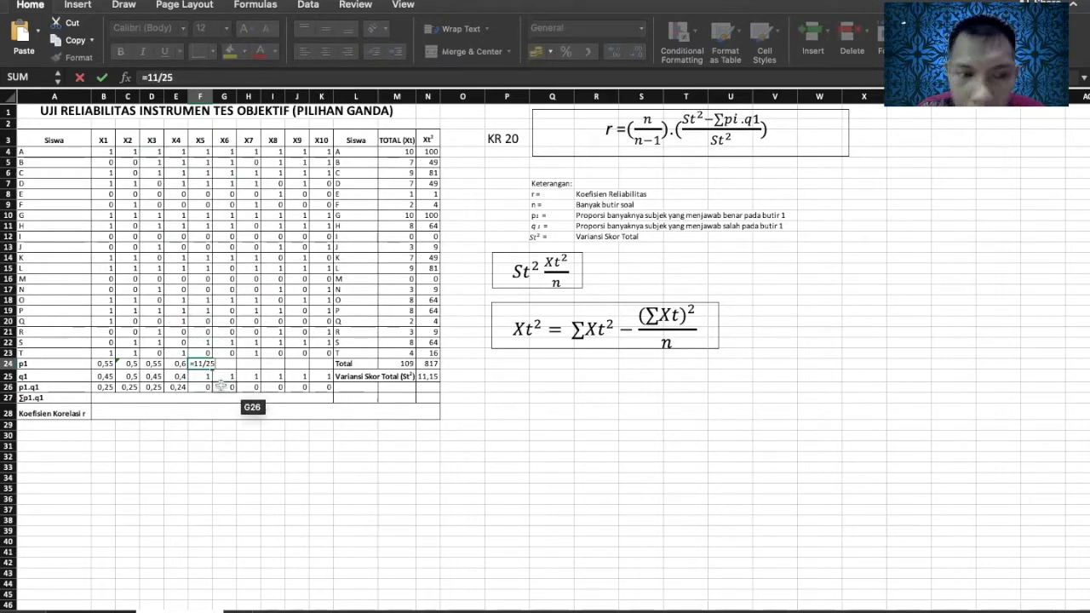
type("o")
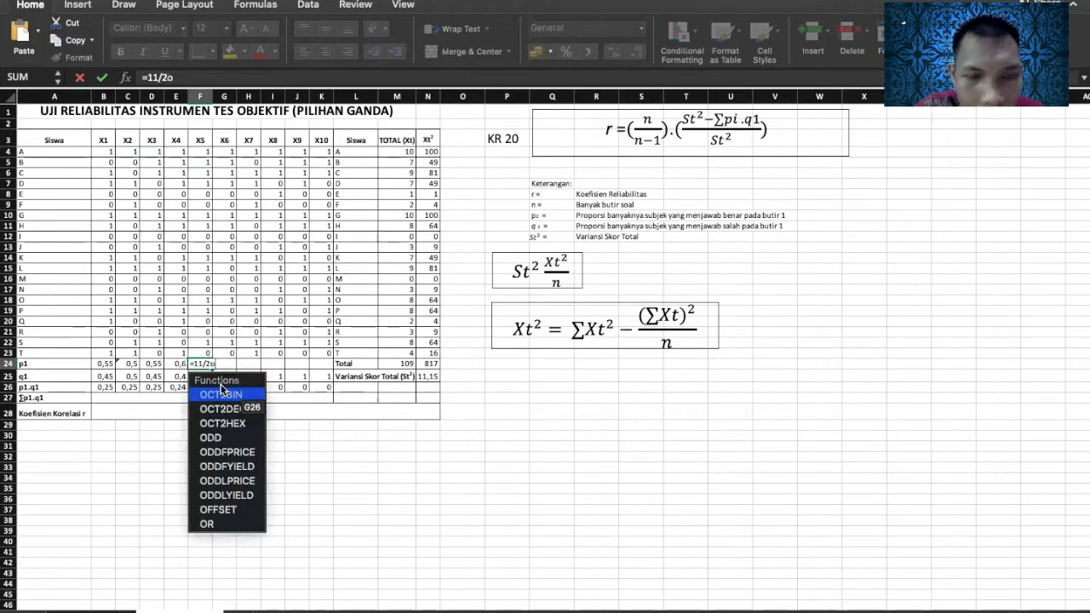
key("BackSpace")
type("0")
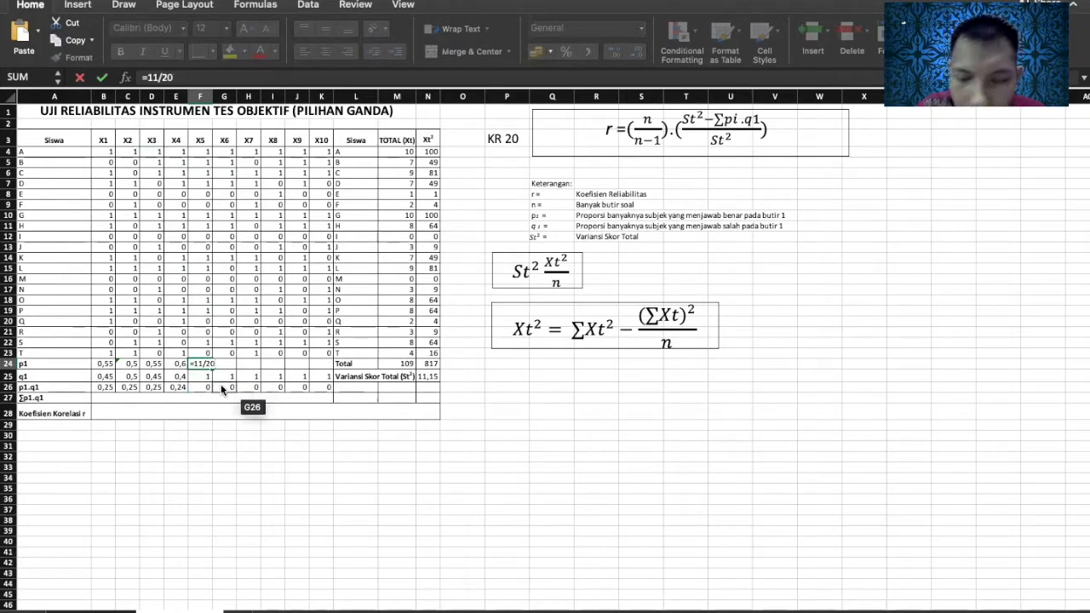
key("Return")
Calculate the proportion of correct answers p1 for item X6 in G24 with =9/20
left_click(230, 362)
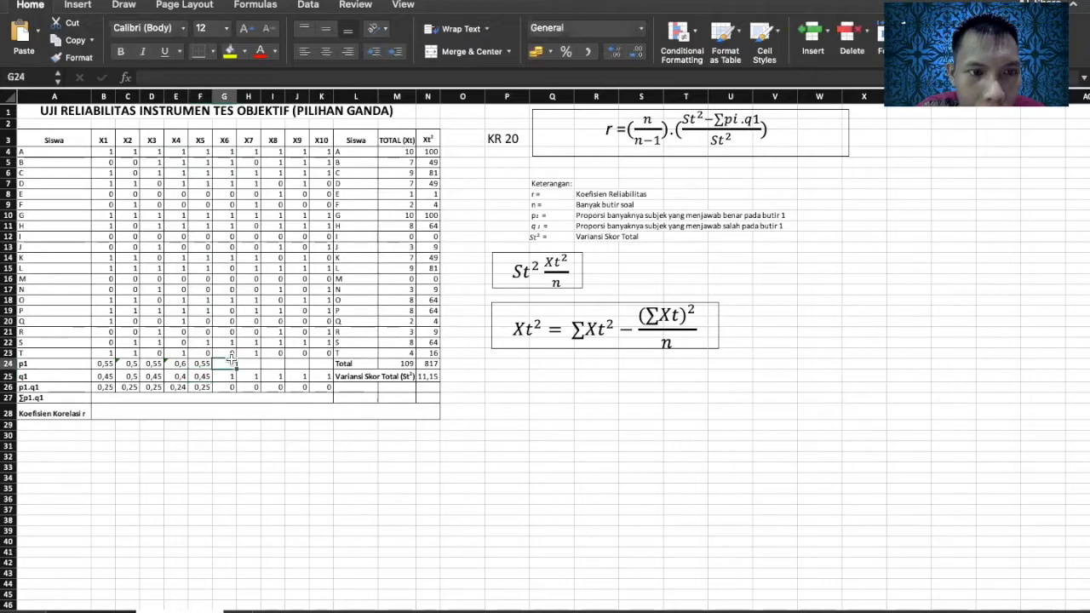
type("=")
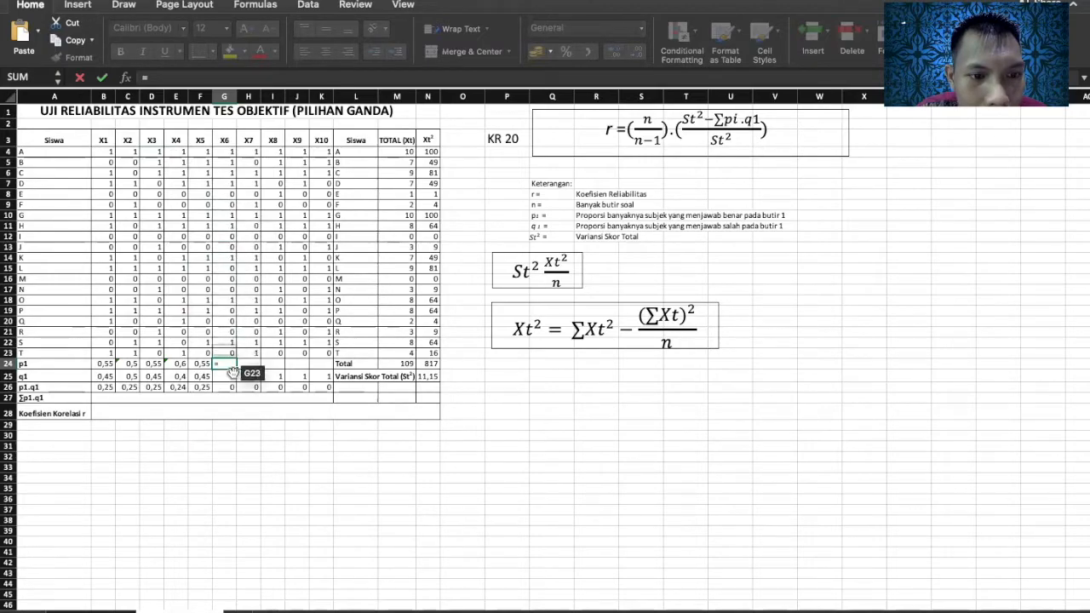
type("20")
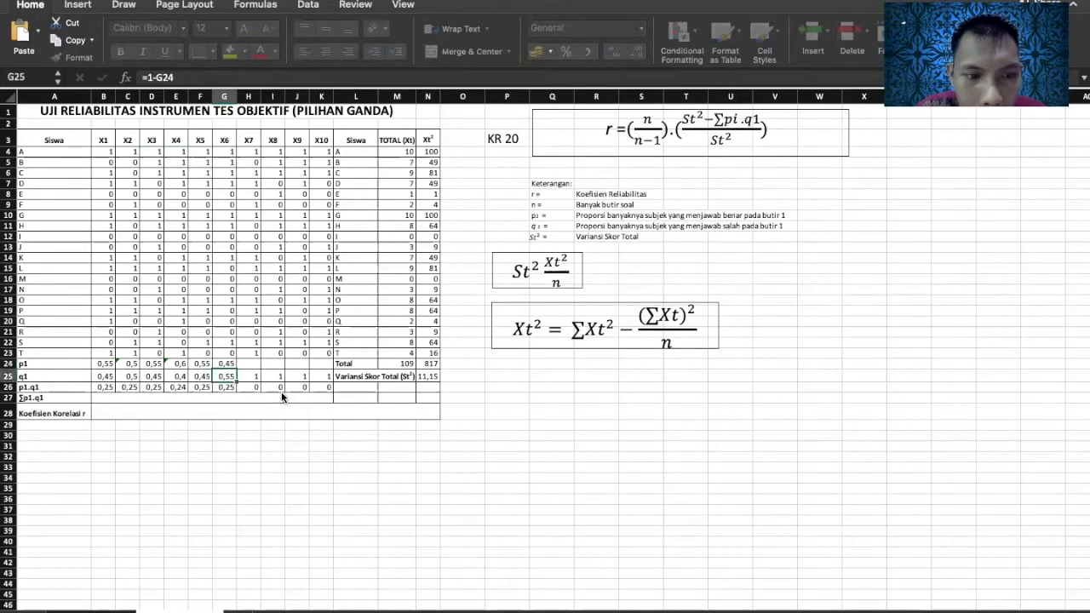
key("Return")
Calculate the proportion of correct answers p1 for item X7 in H24 with =11/20
left_click(256, 364)
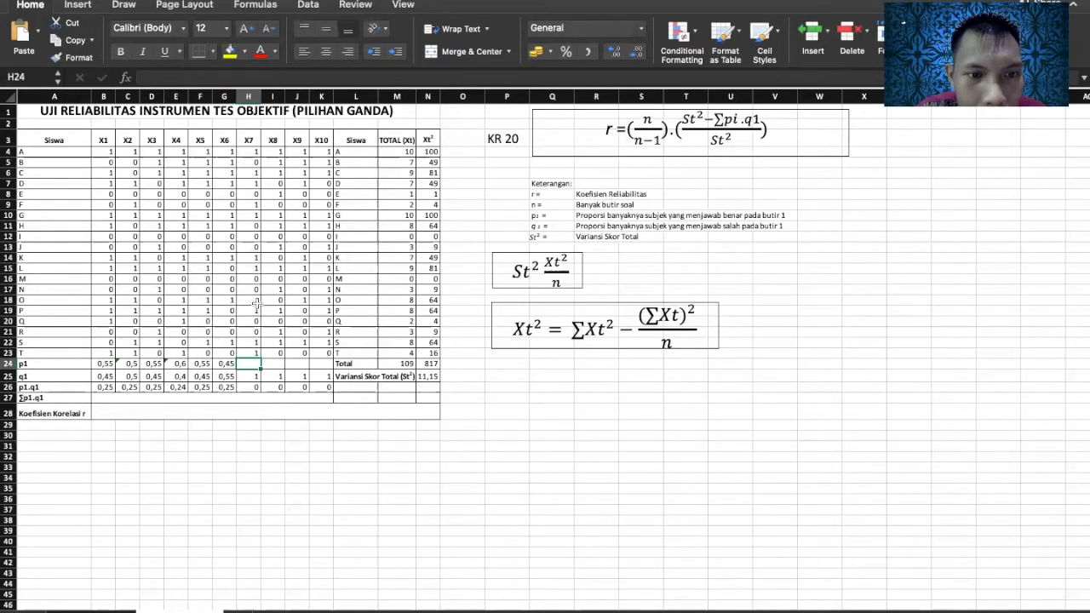
type("11")
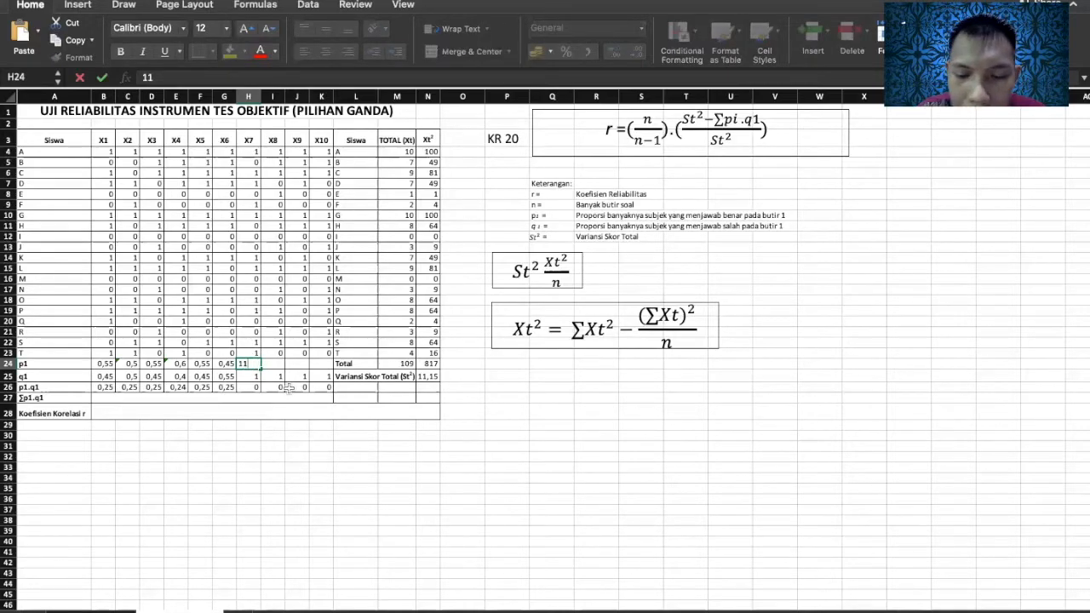
key("BackSpace")
key("BackSpace")
type("=11/20")
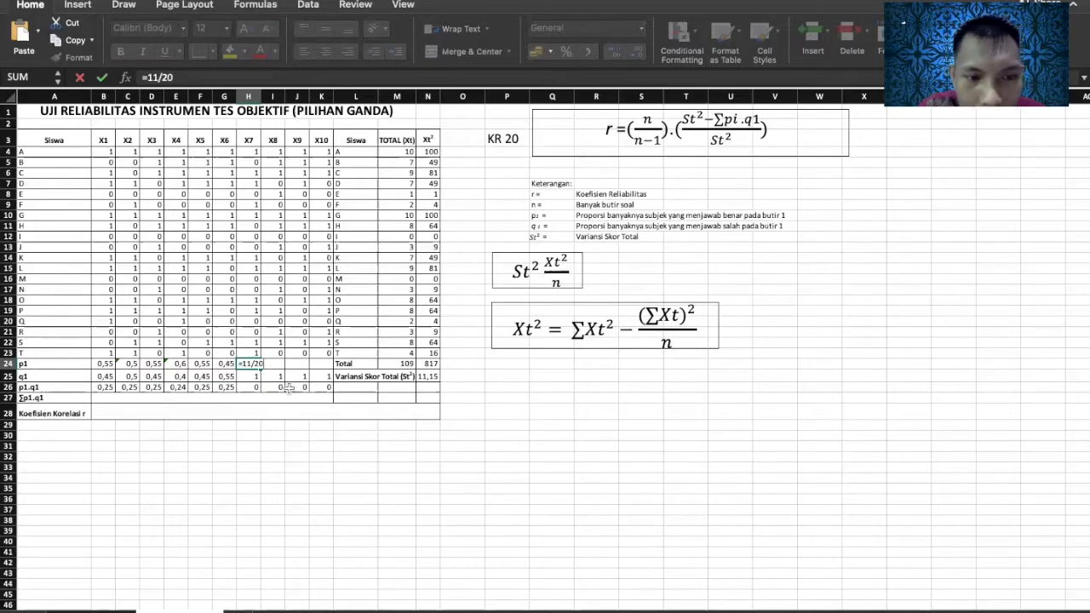
key("Return")
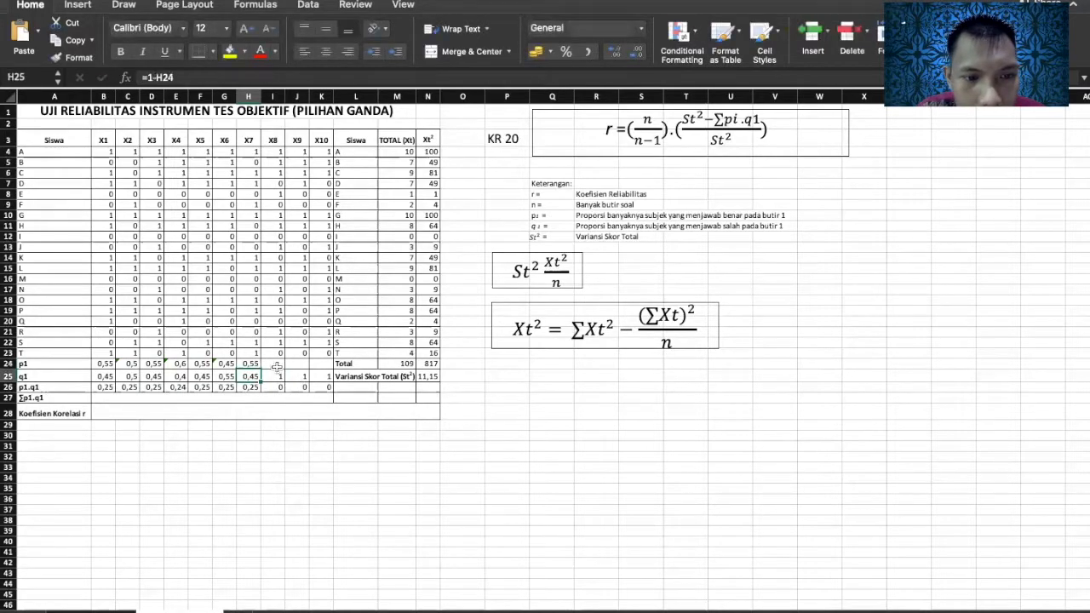
Calculate the proportion of correct answers p1 for item X8 in I24 with =12/20
left_click(275, 365)
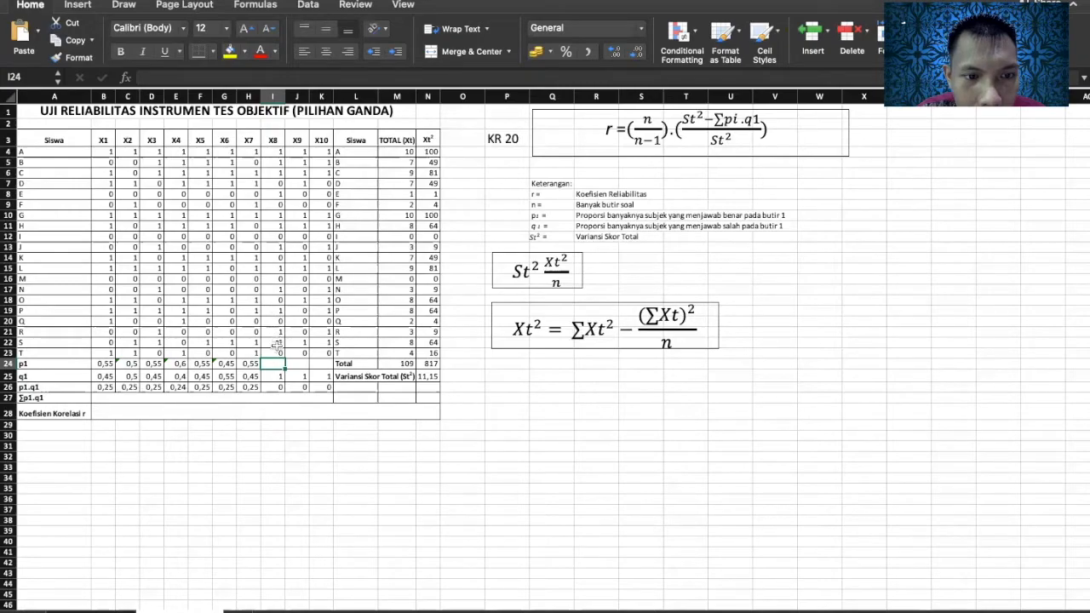
type("12")
key("BackSpace")
type("=12/20")
key("Return")
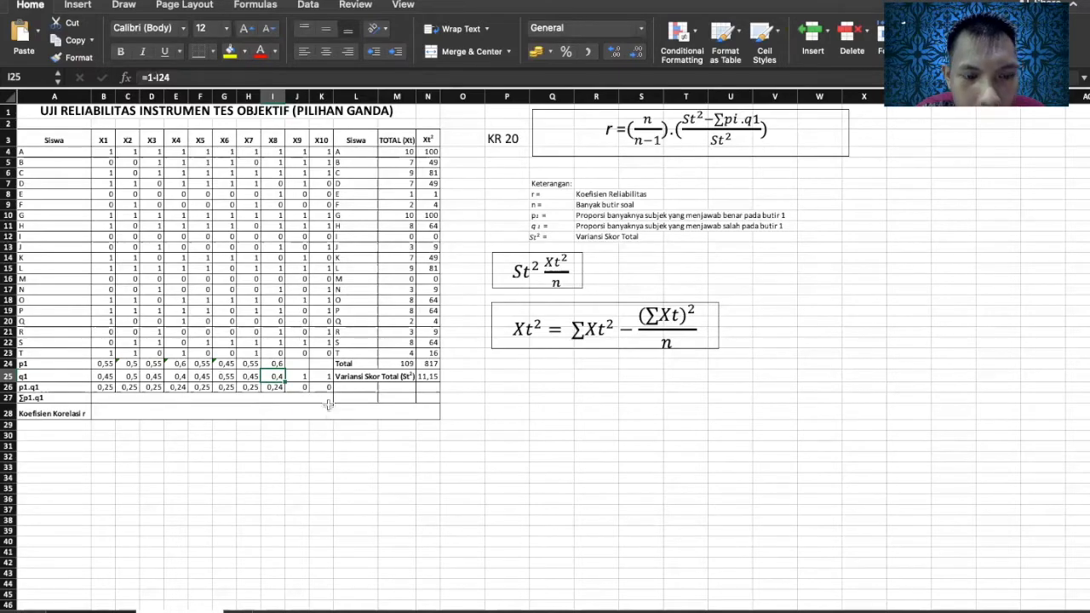
Calculate the proportion of correct answers p1 for item X9 in J24 with =10/20
left_click(297, 363)
type("10/")
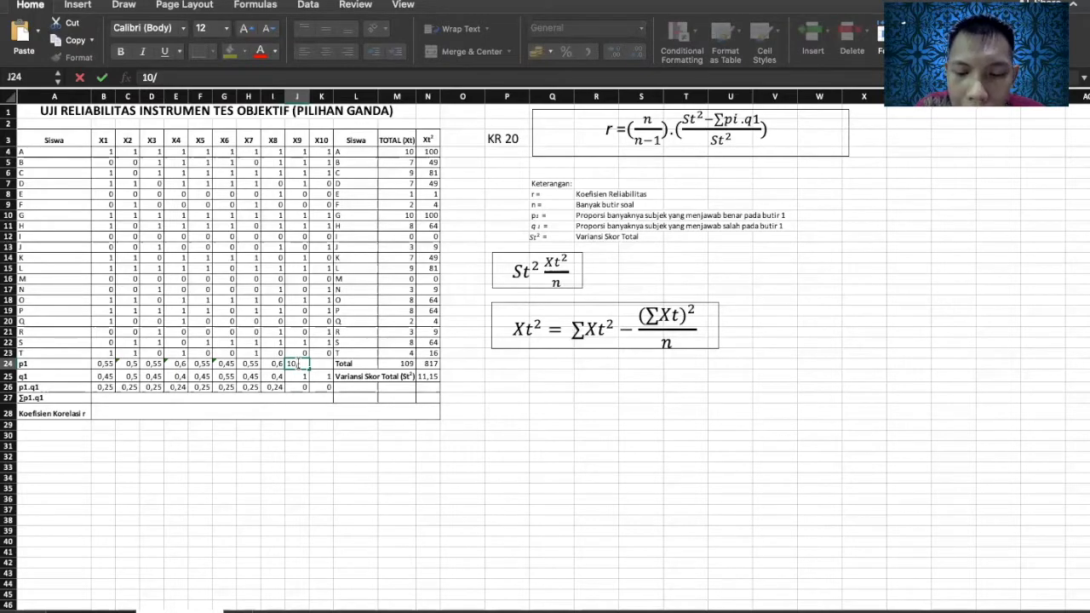
type("20")
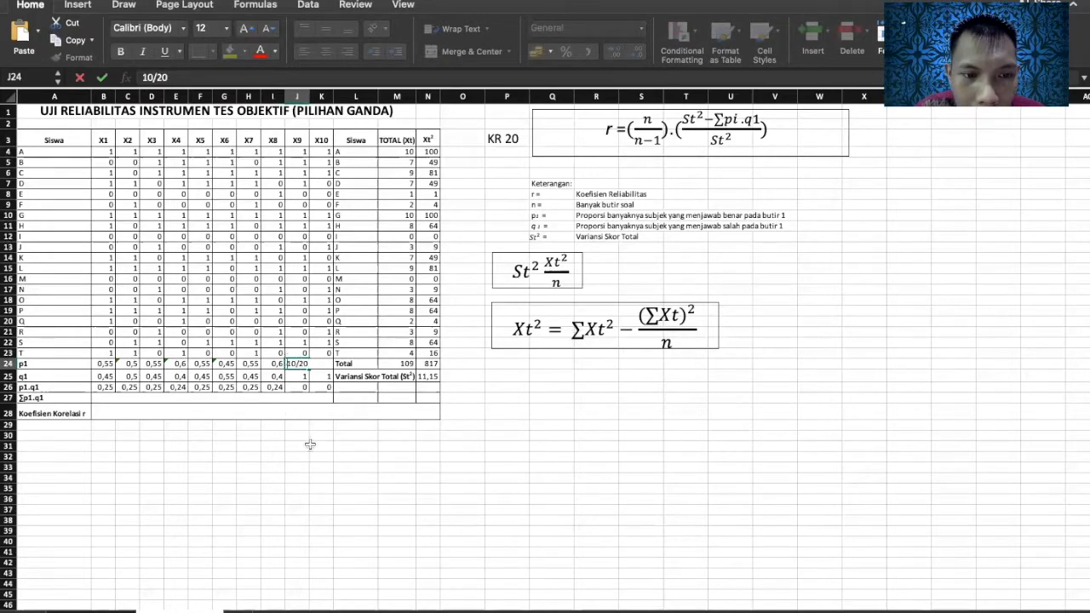
key("Home")
type("=")
key("Return")
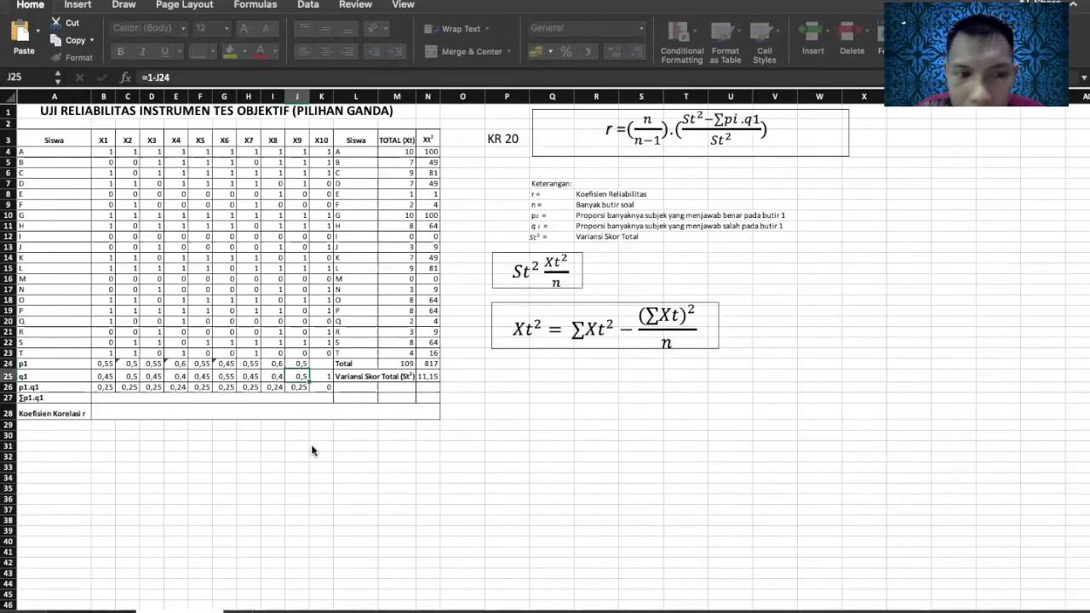
Calculate the proportion of correct answers p1 for item X10 in K24 with =12/20
left_click(323, 364)
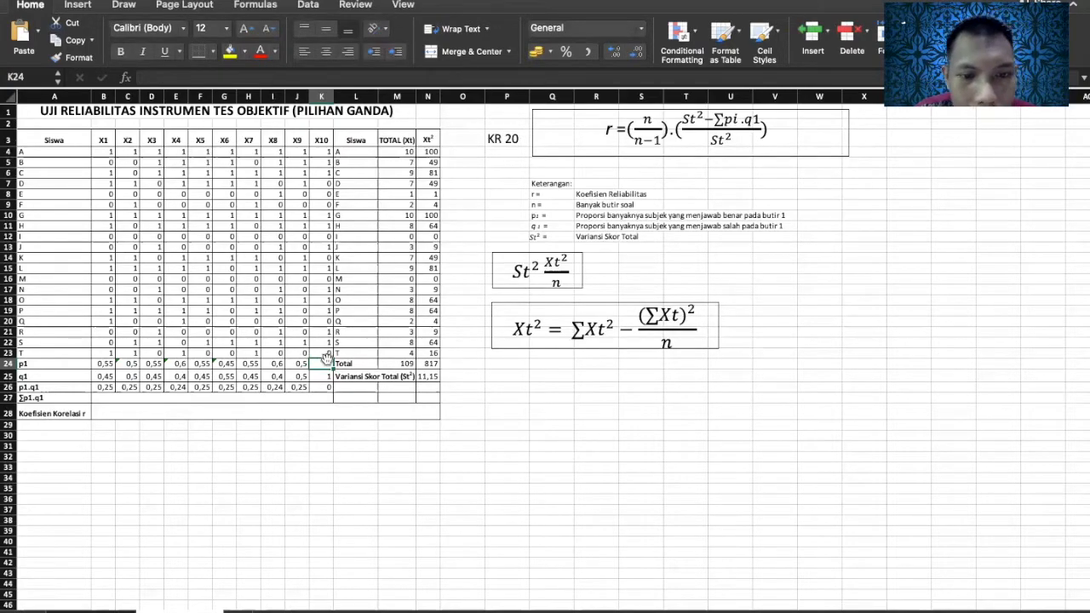
type("=12/20")
left_click(393, 418)
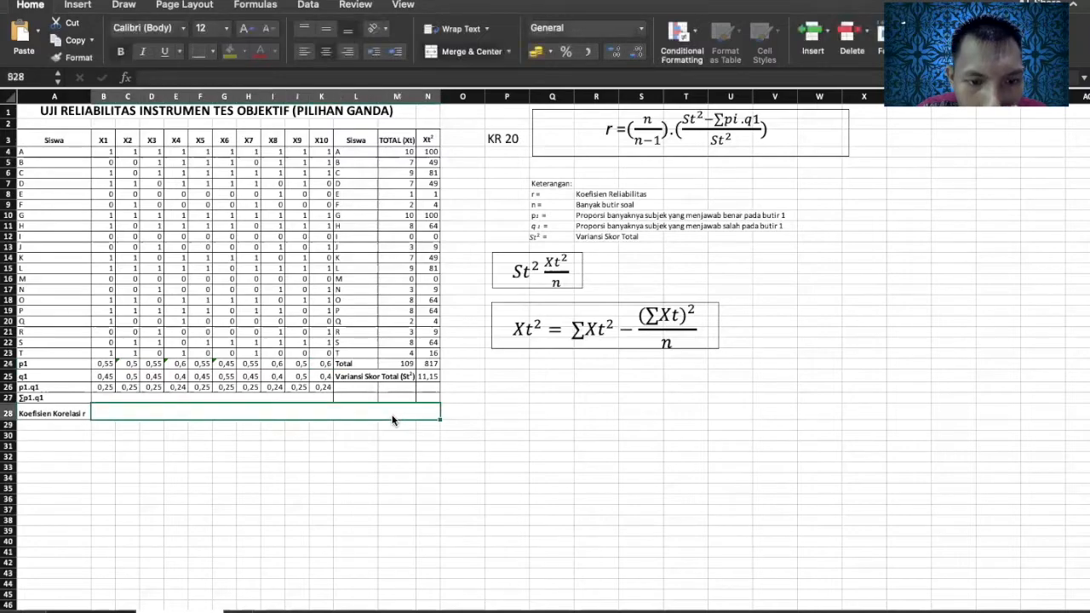
Sum the p1.q1 values of items X1 to X10 in the ∑p1.q1 row with =SUM(B26:K26) and check the formula
left_click(118, 396)
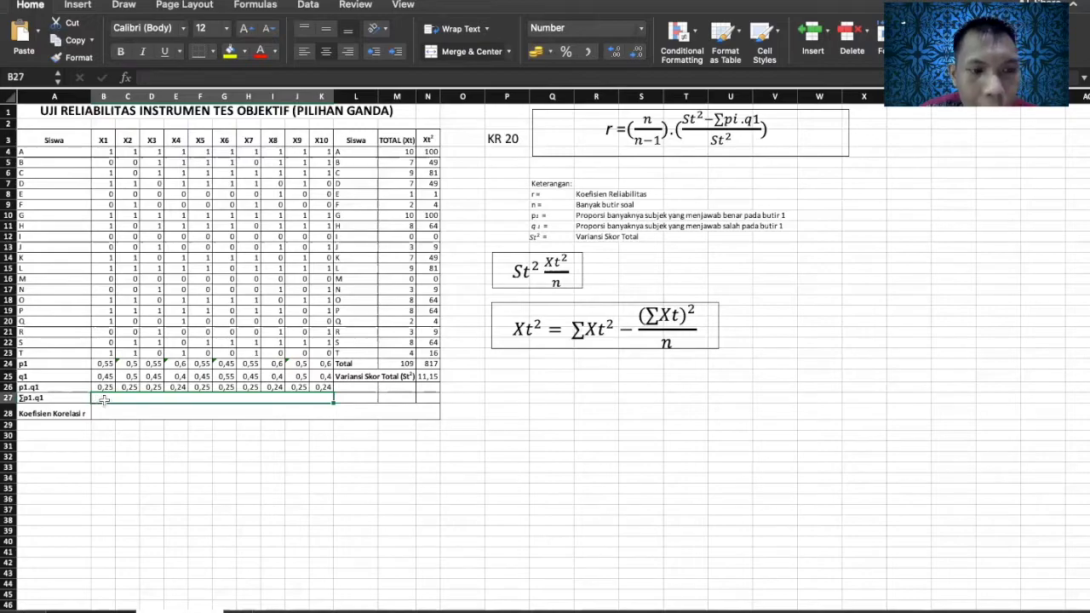
type("=SUM")
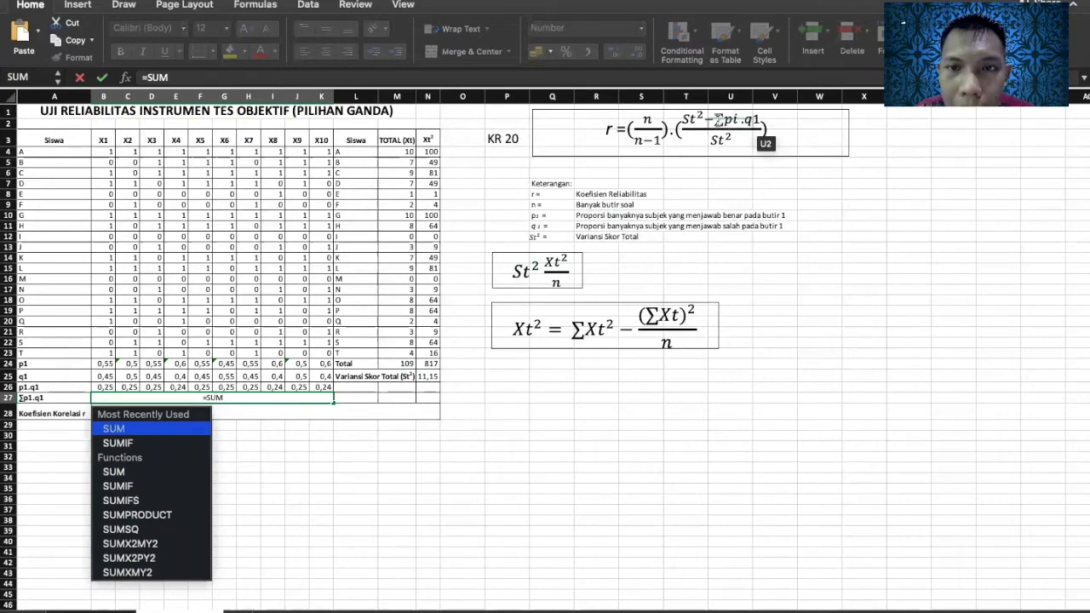
double_click(118, 428)
left_click(117, 426)
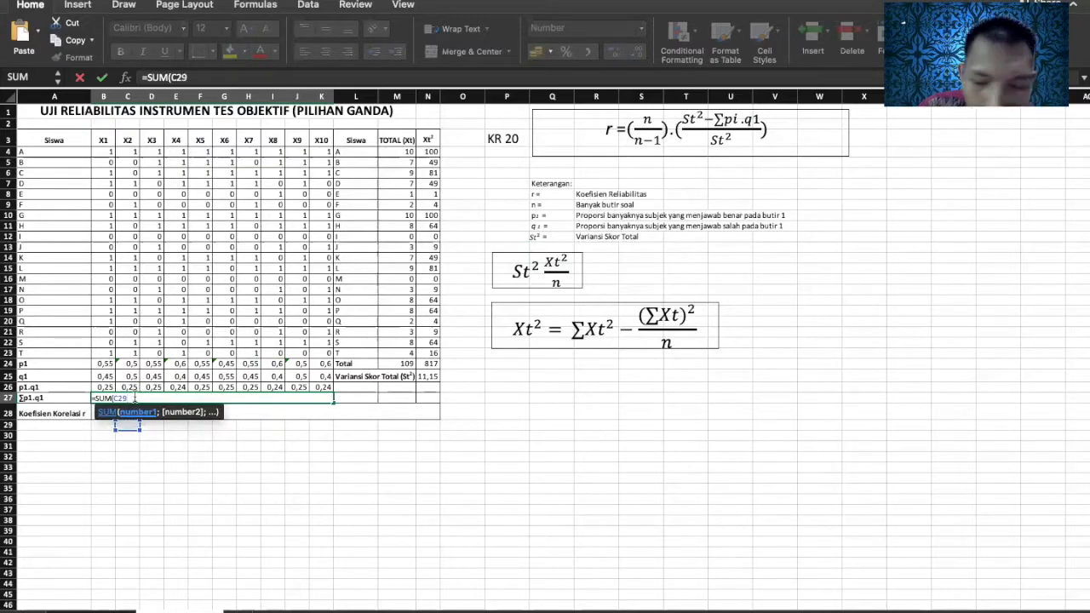
key("BackSpace")
key("BackSpace")
key("BackSpace")
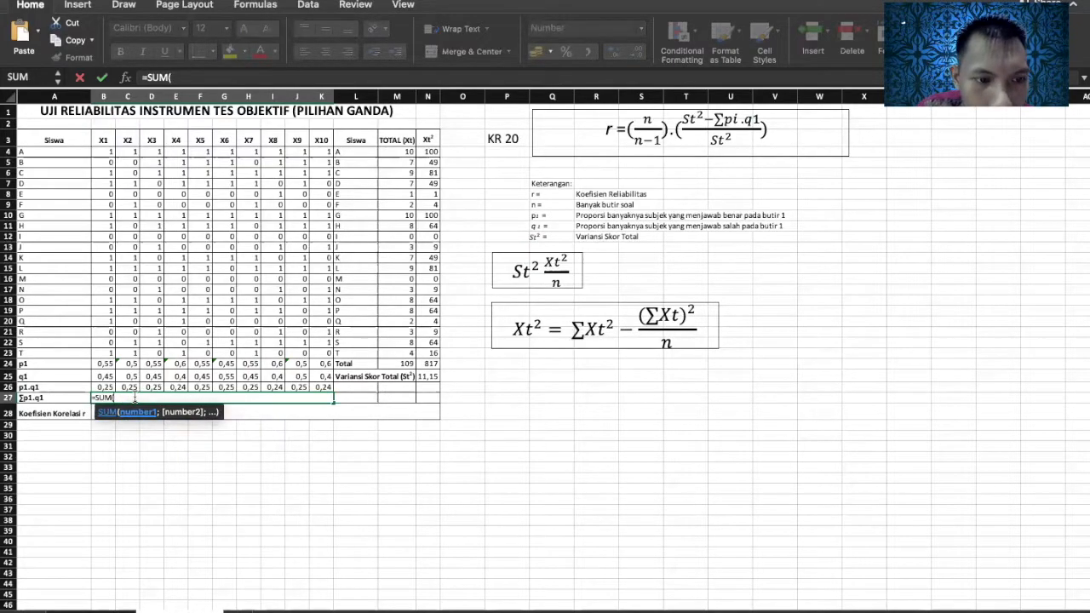
left_click(102, 386)
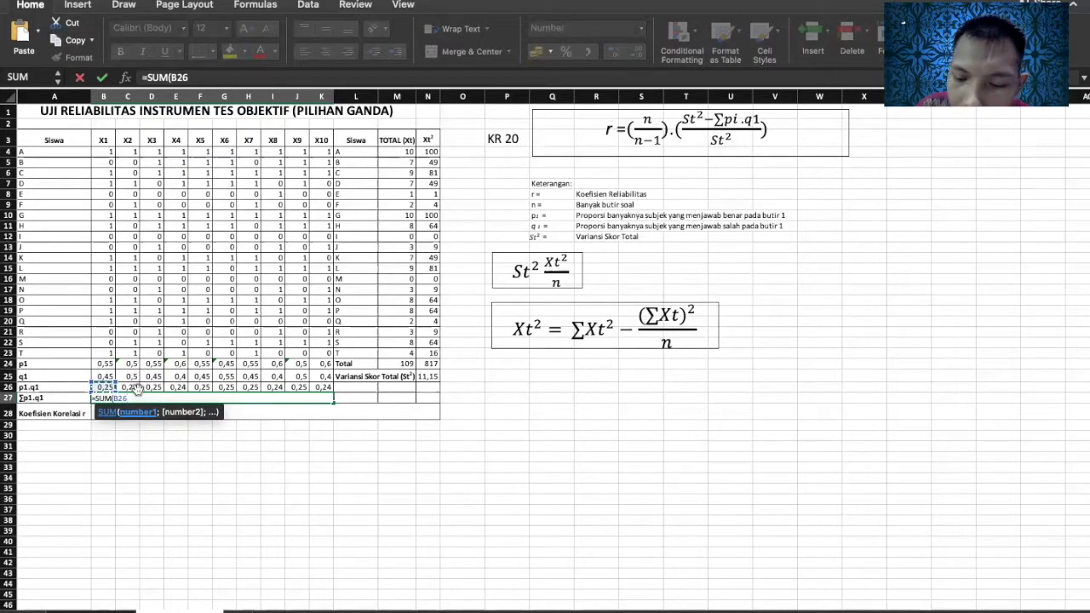
type(":")
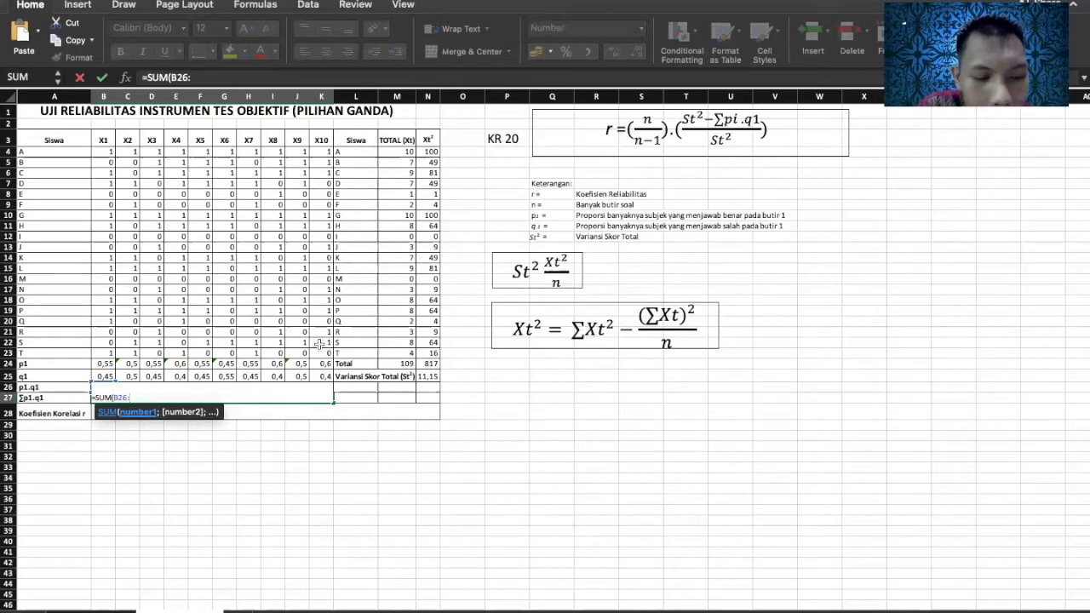
type("J26")
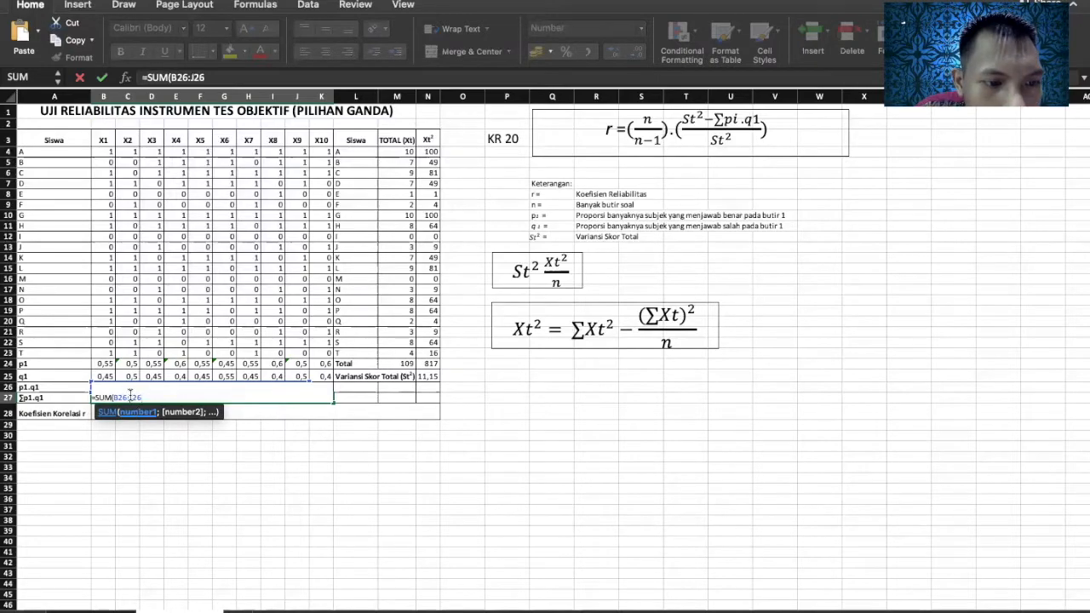
key("BackSpace")
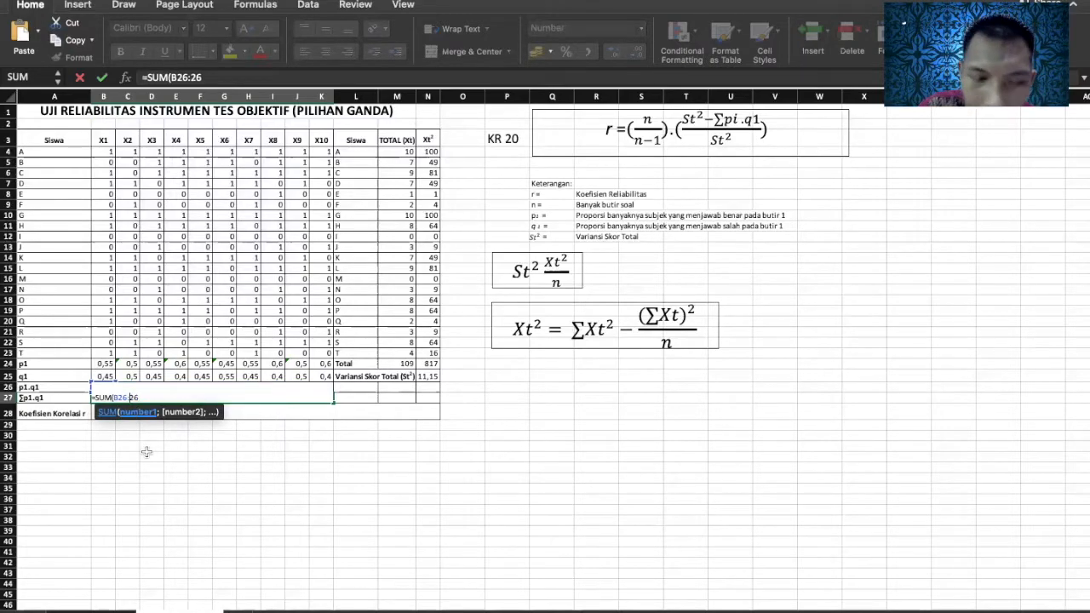
type("K")
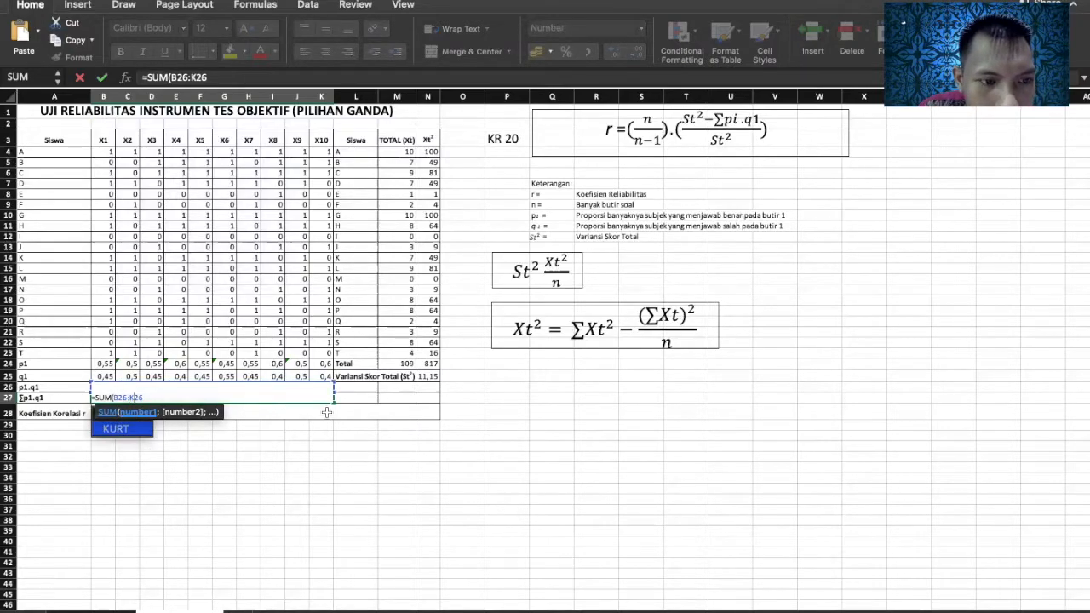
key("Return")
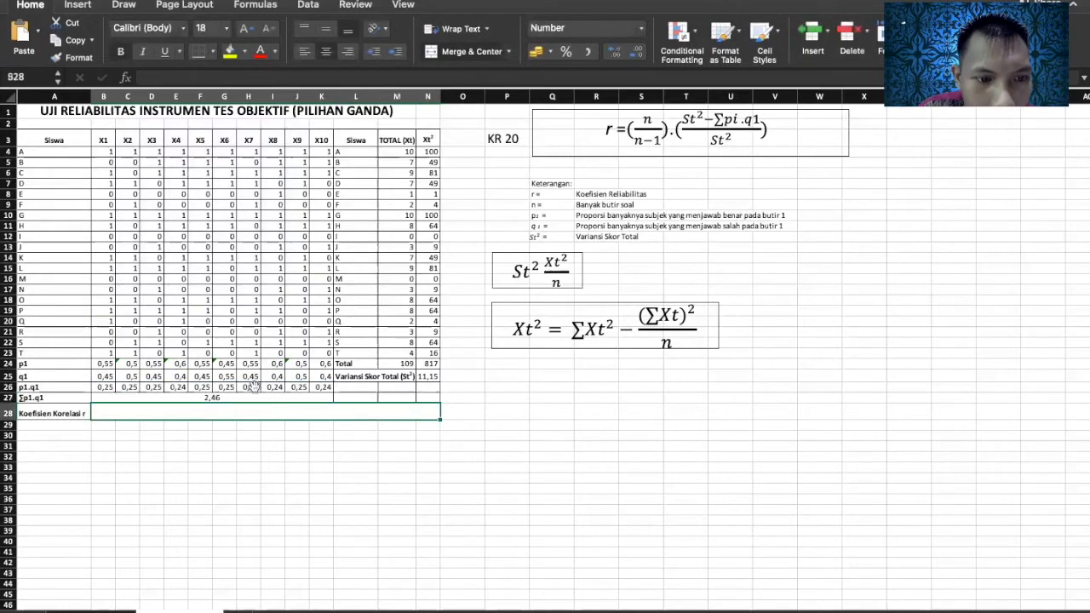
double_click(231, 399)
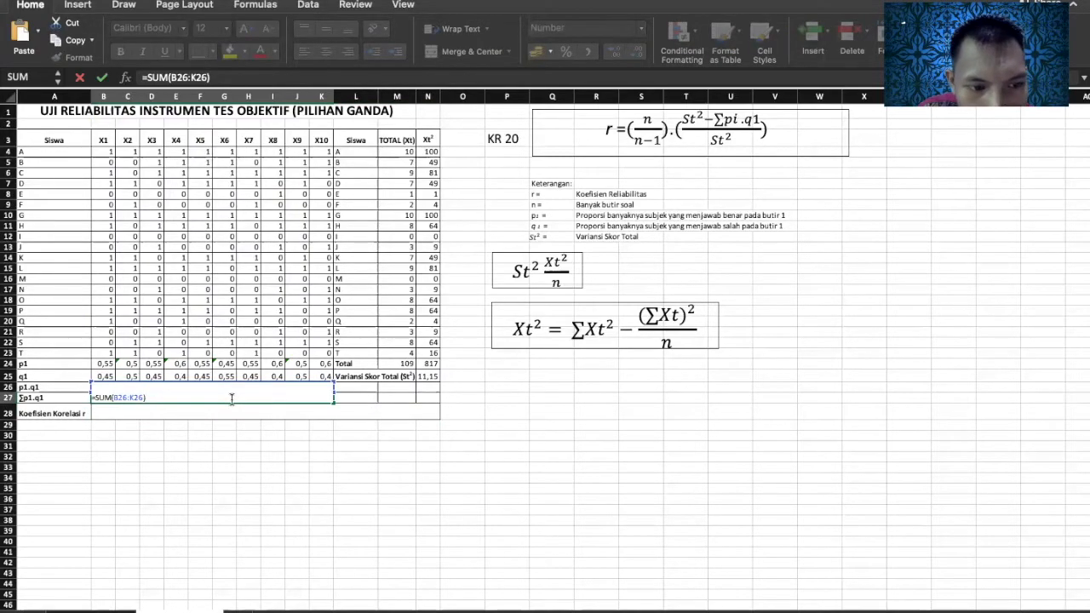
key("Return")
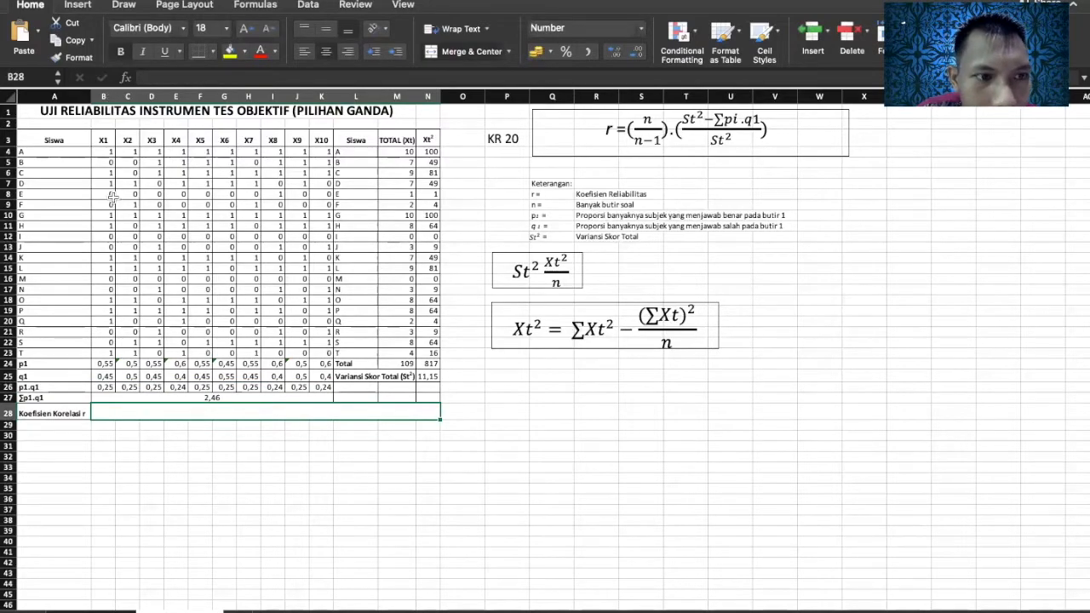
left_click(163, 398)
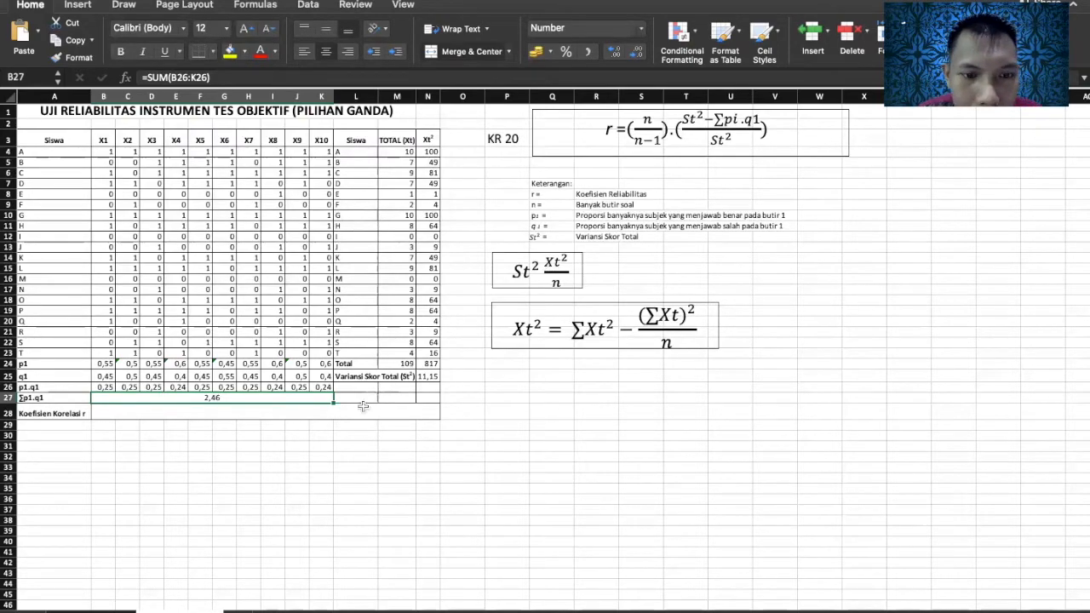
Start the KR-20 formula in the Koefisien Korelasi r cell B28 with the n/(n-1) factor =(10/(10-1))
left_click(304, 414)
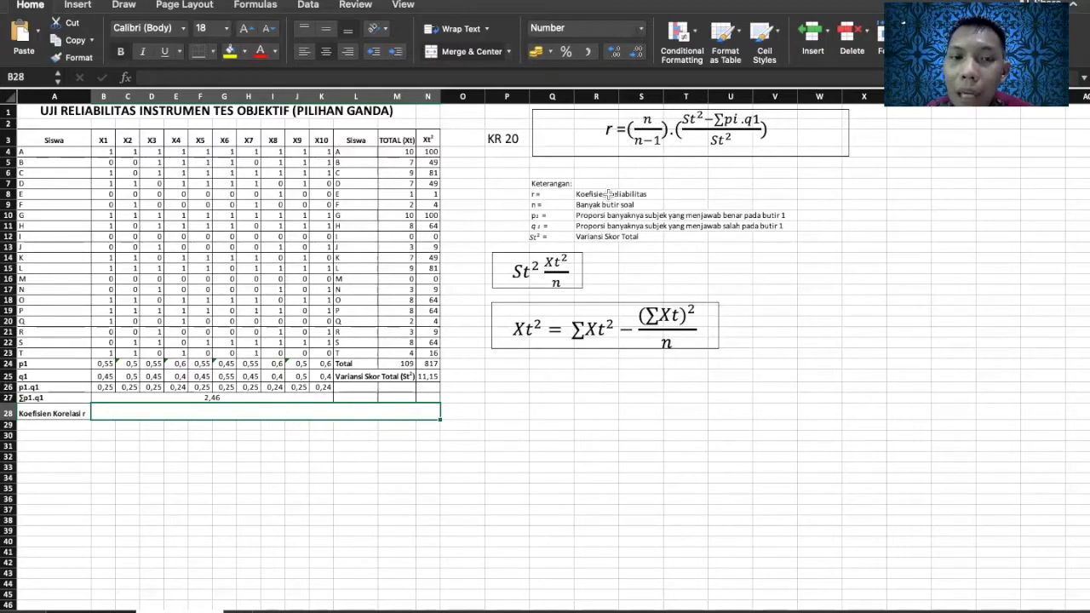
type("=")
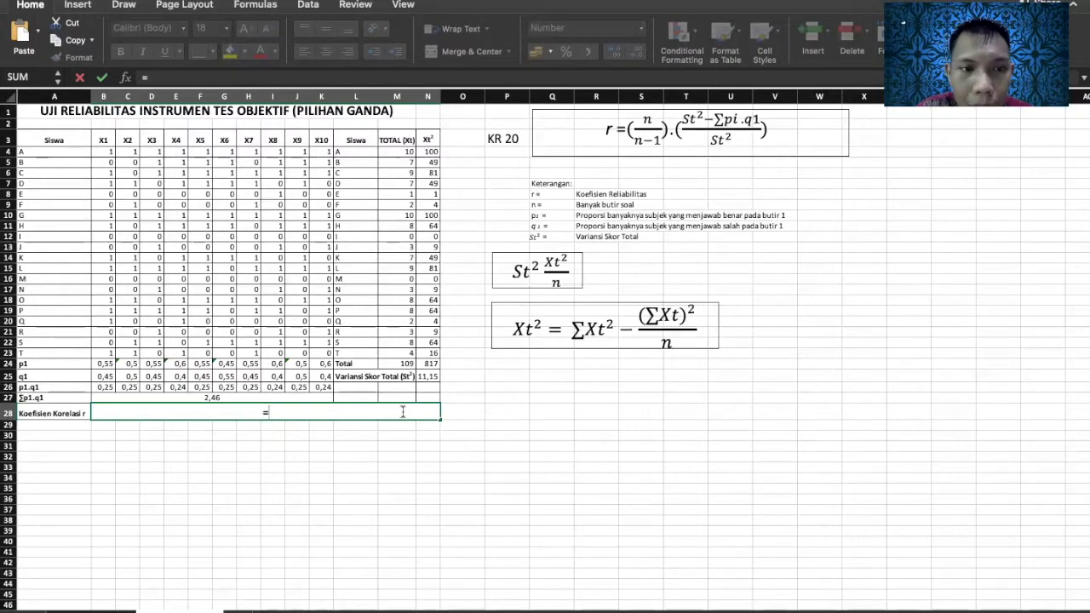
type("10")
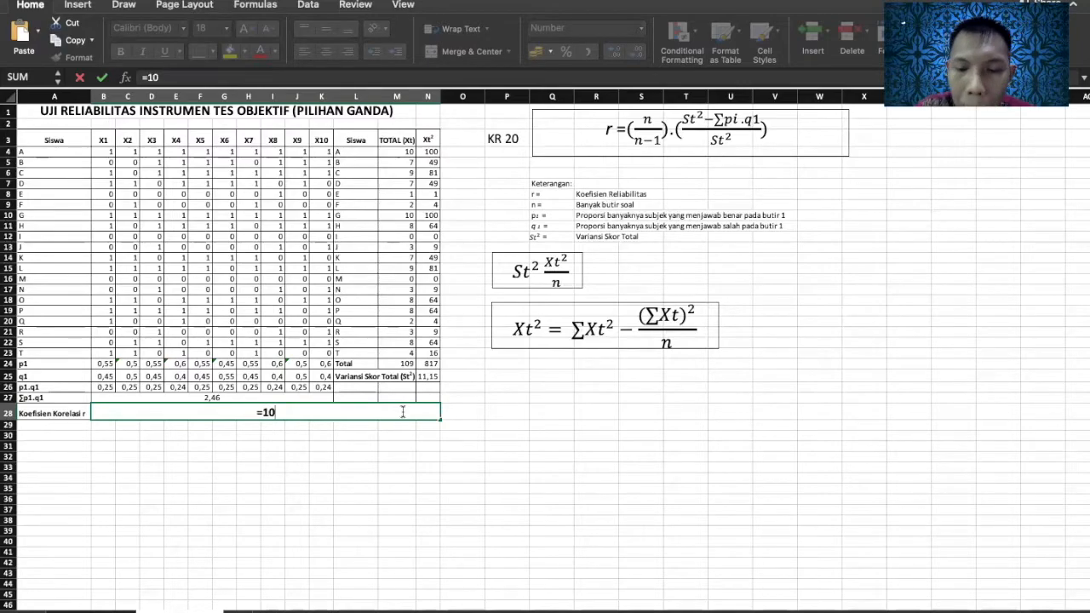
type("/(")
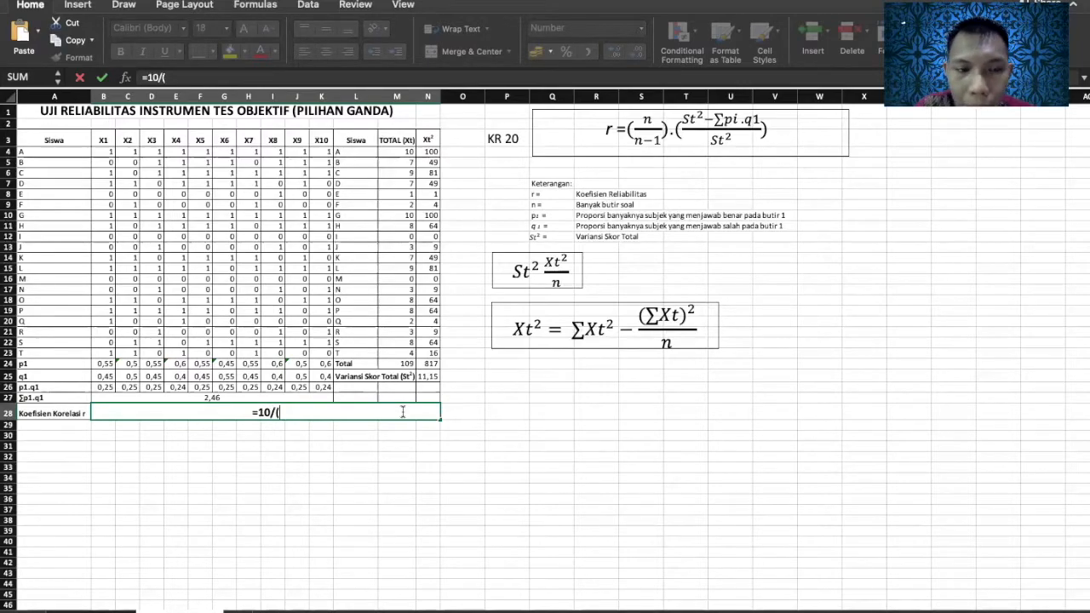
type("10")
type("-")
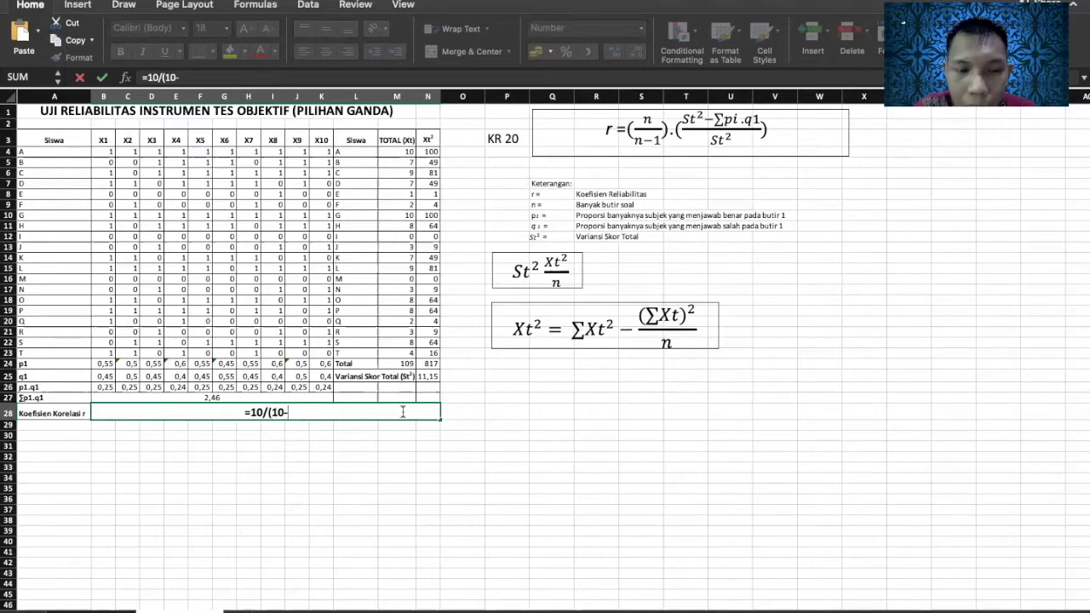
type("1)")
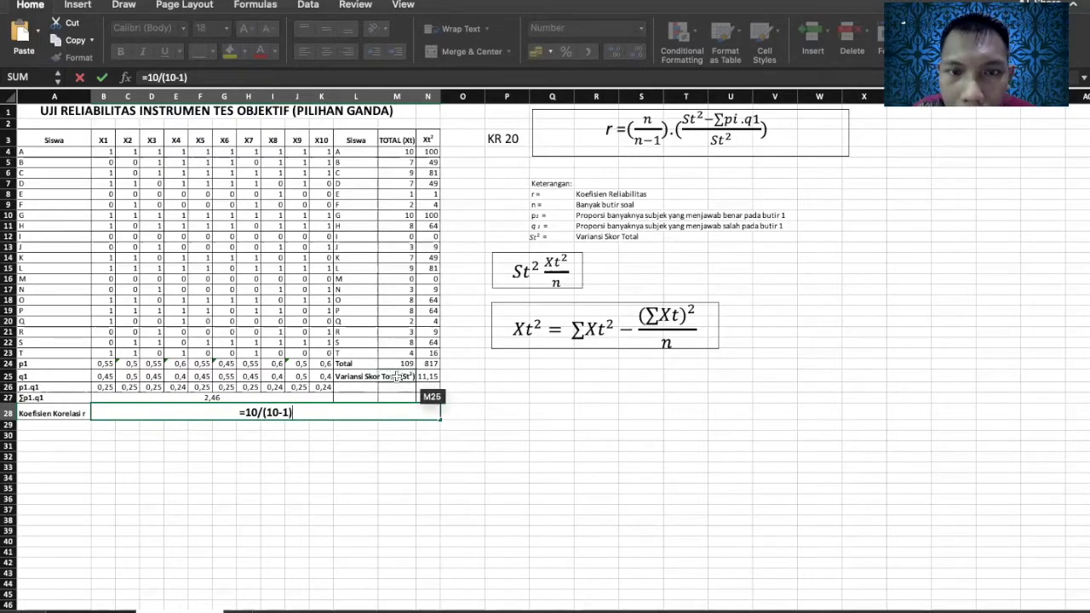
left_click(247, 412)
type("(10-1")
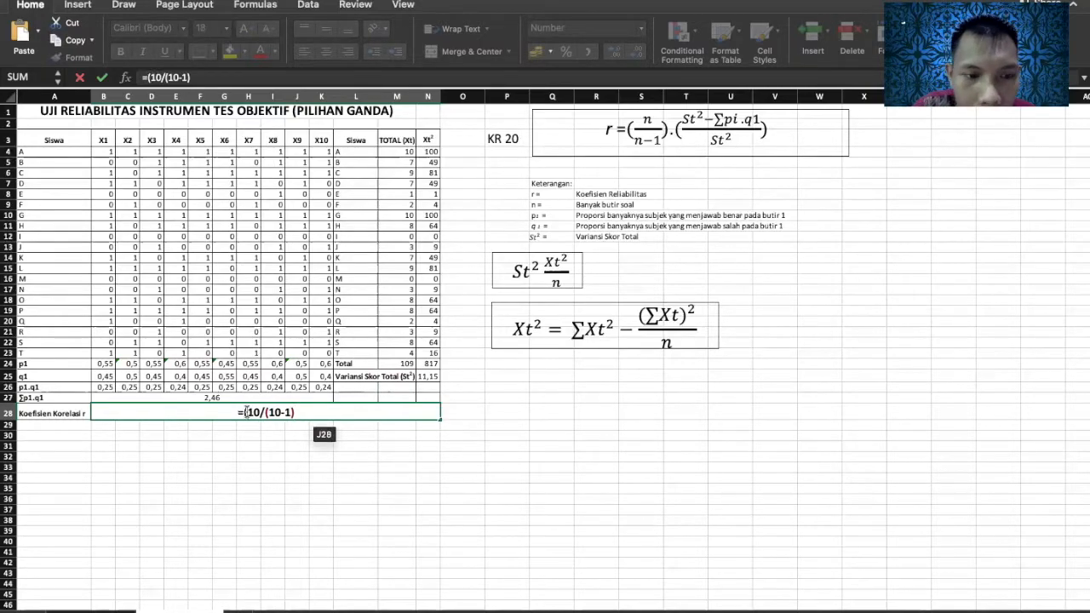
type("))")
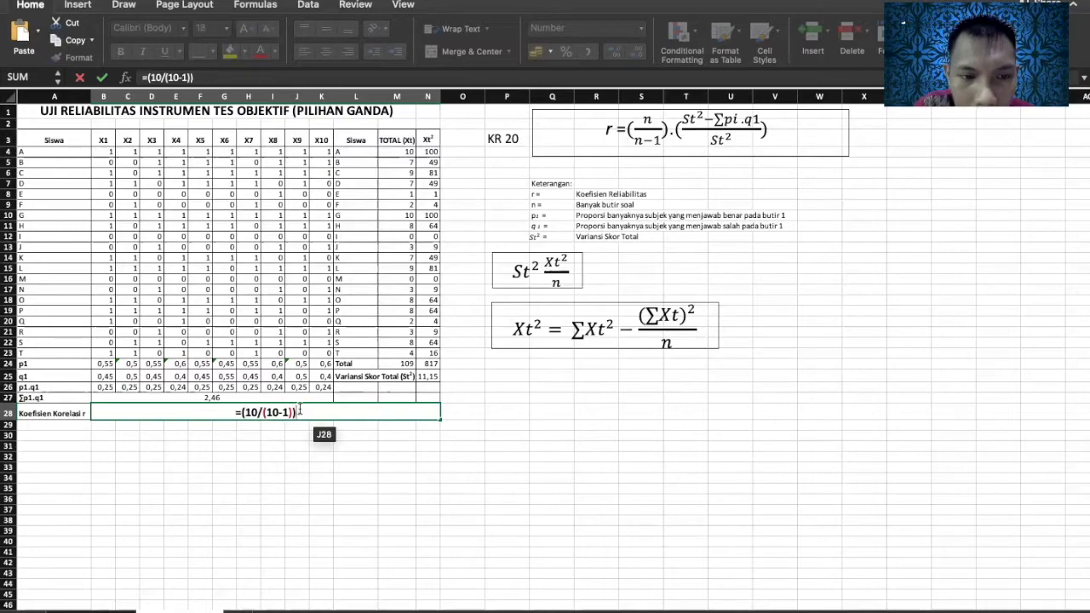
Complete the KR-20 formula in B28 by multiplying the first factor by ((N25-B27)/N25)
type("*")
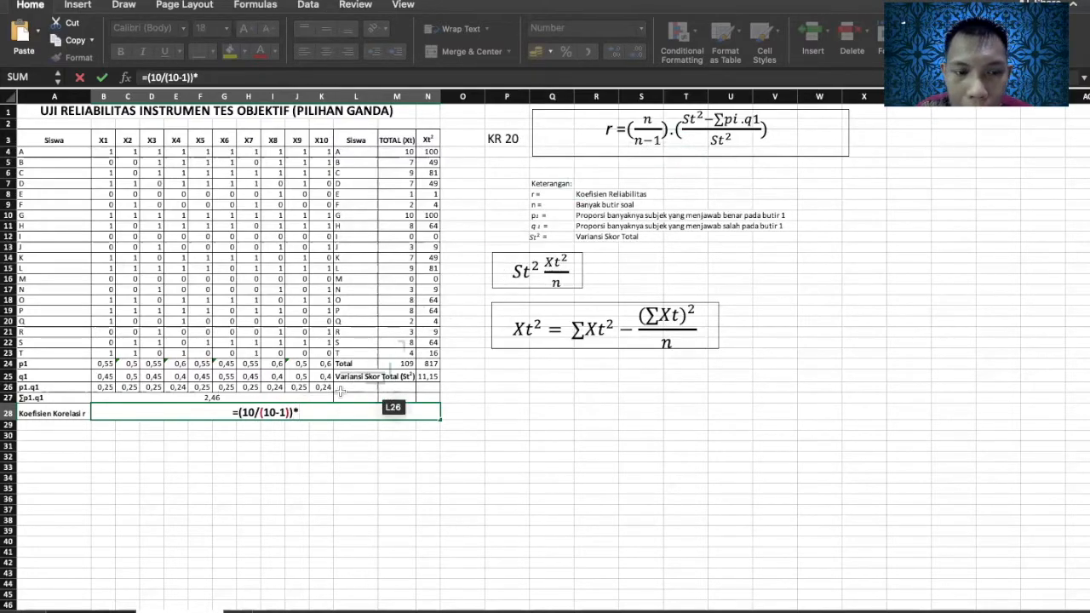
type("((")
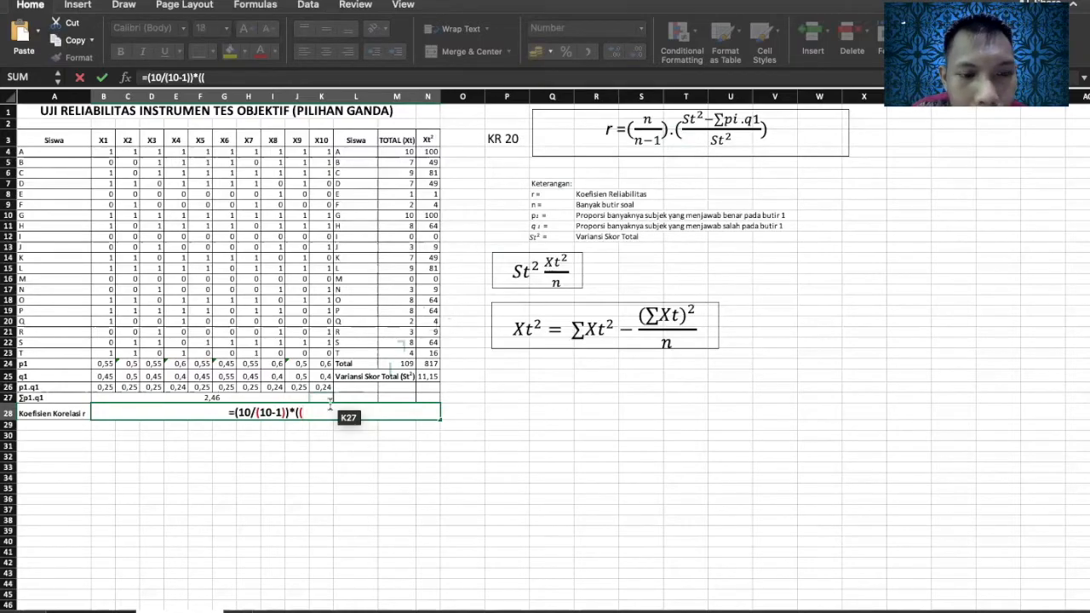
type("N25")
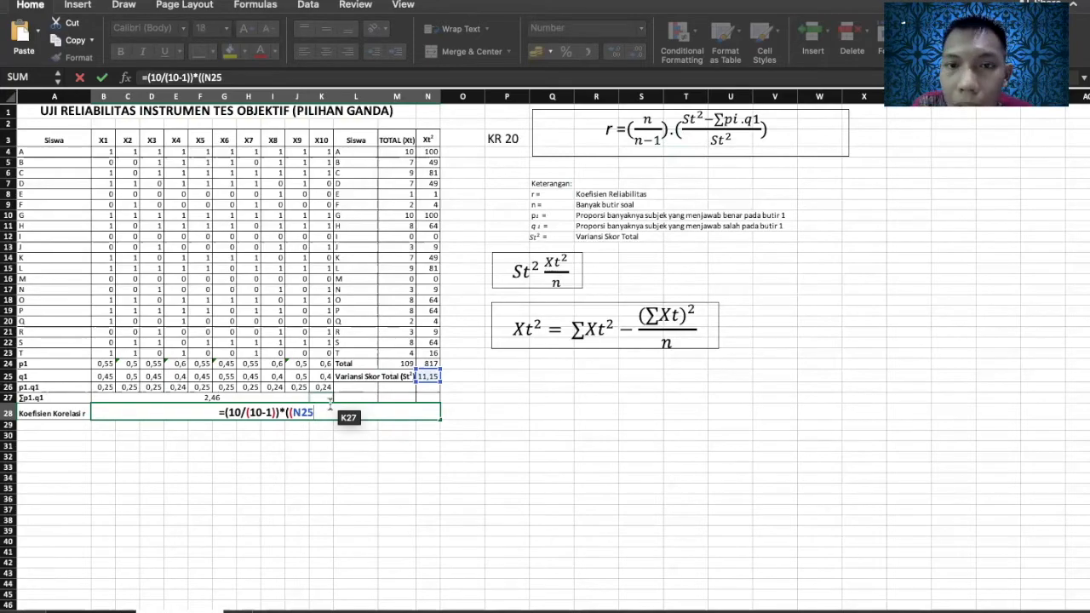
type("-")
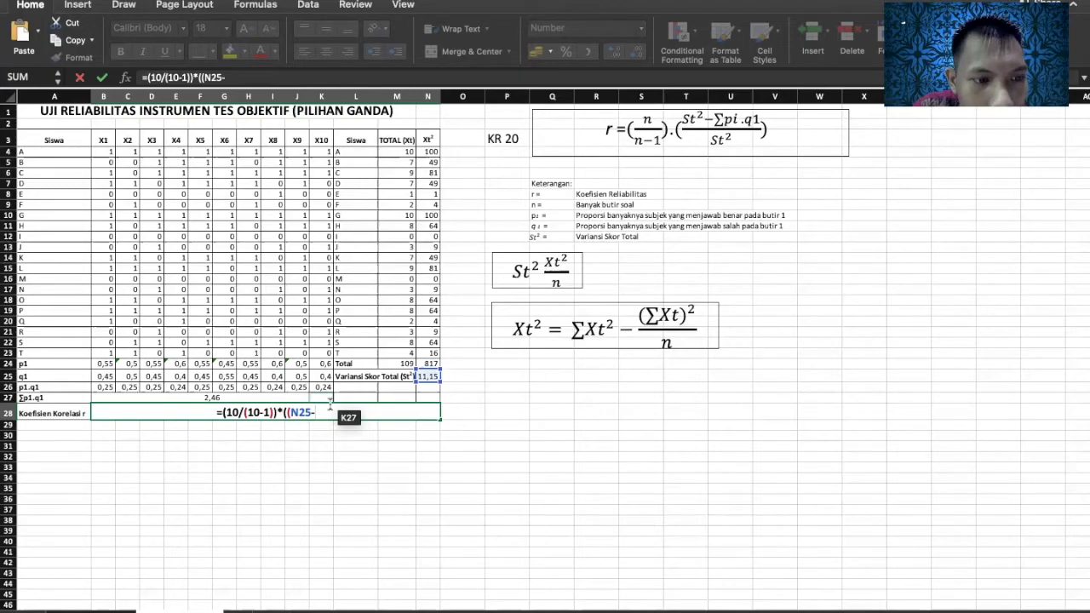
left_click(329, 398)
type(")")
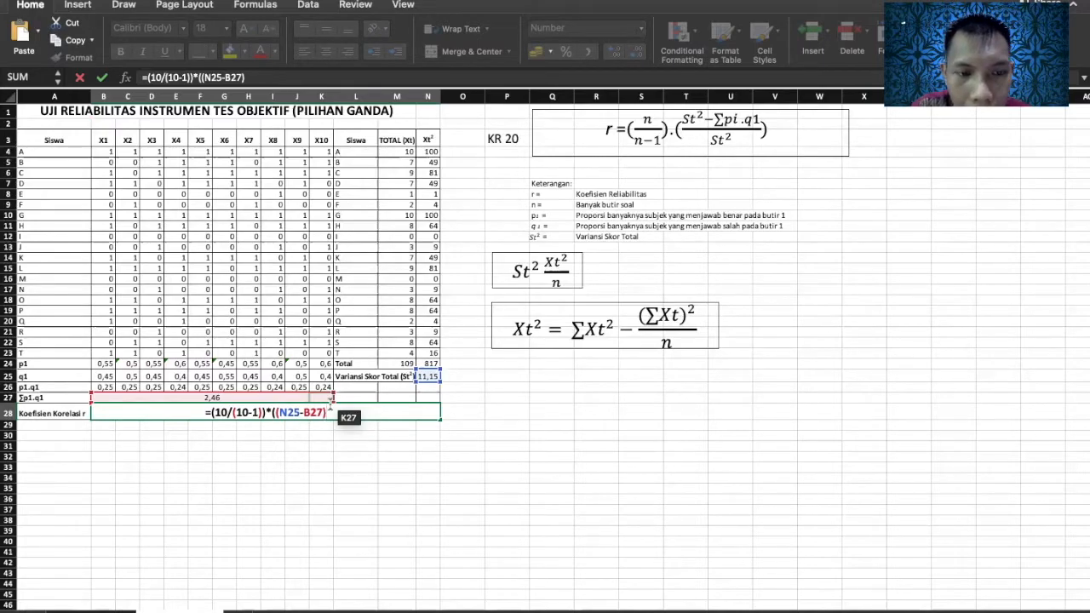
type("/")
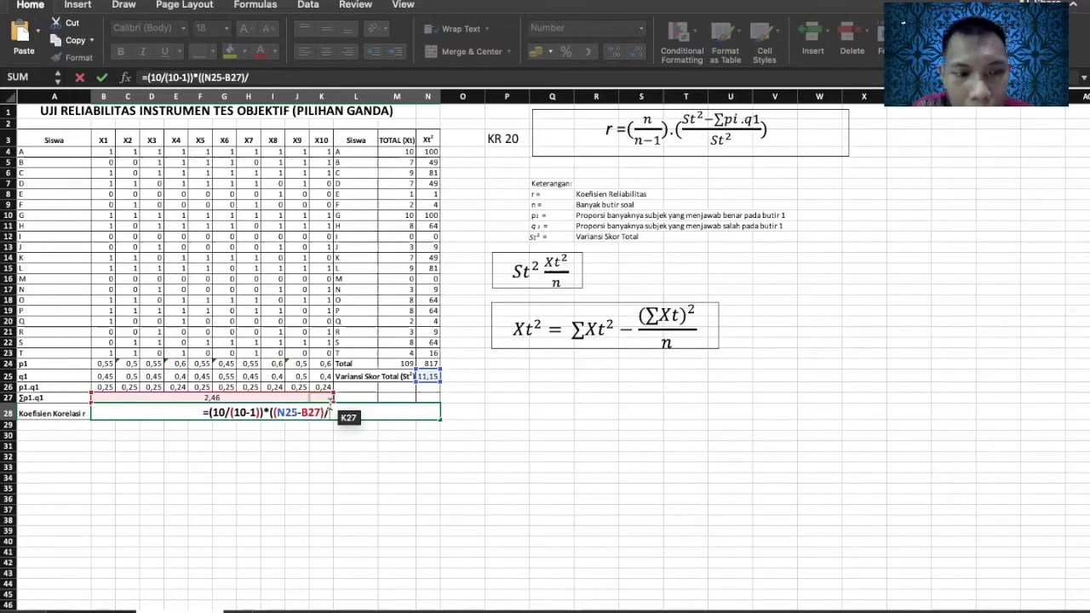
type("N")
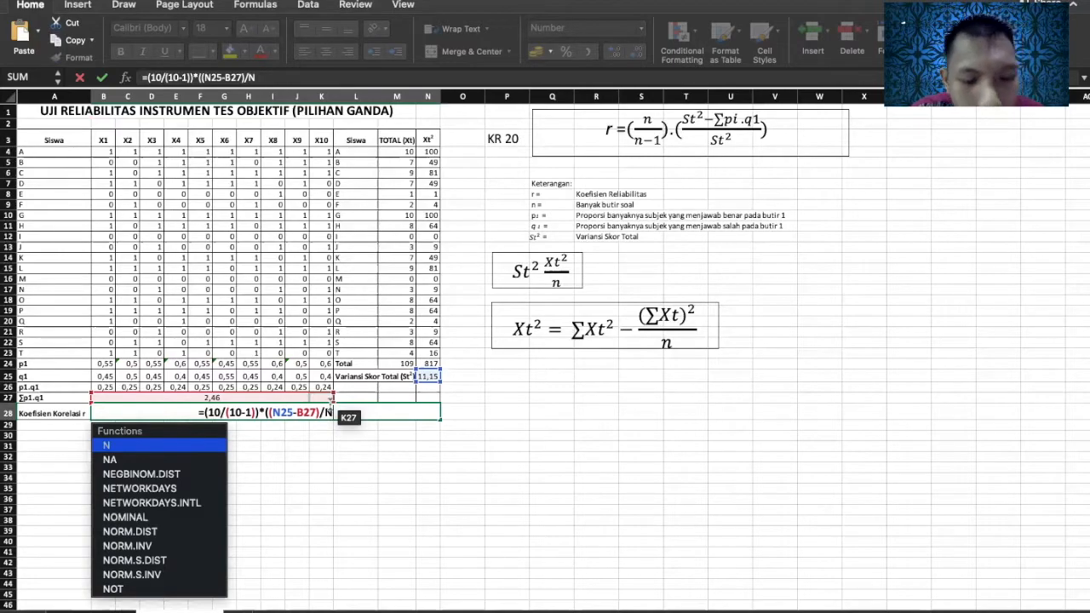
type("25")
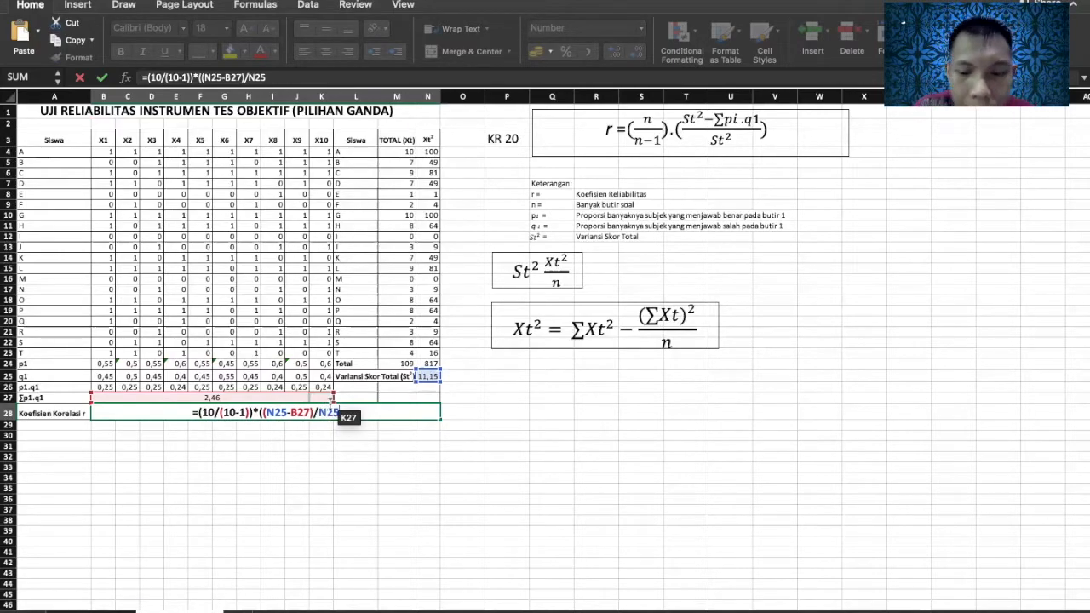
key("Return")
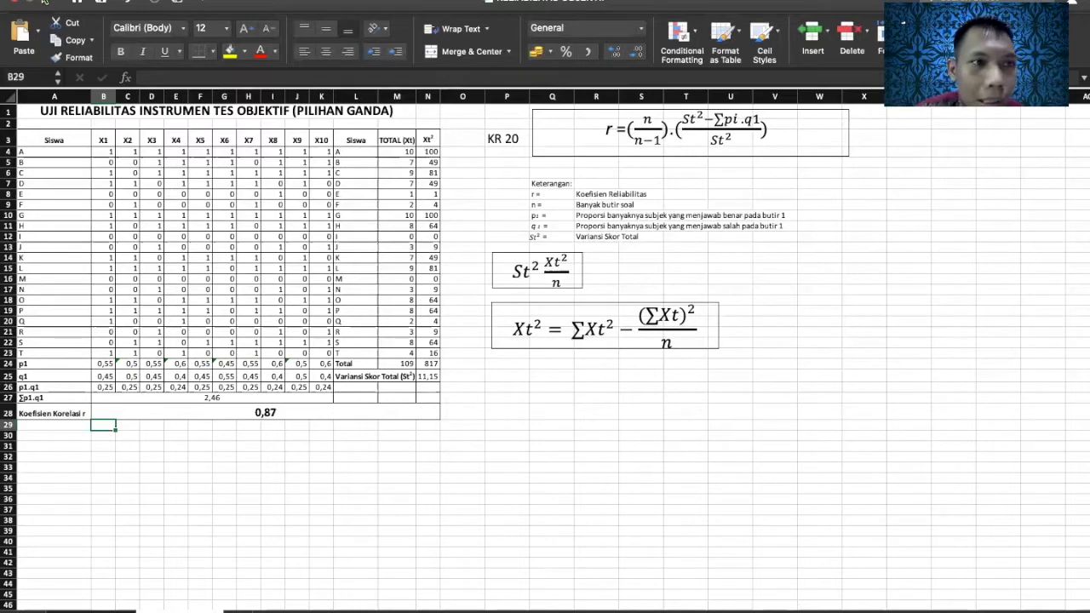
Switch to the PowerPoint presentation and read the KR-20 interpretation on slide 8, Hasil Uji Reliabilitas
left_click(45, 2)
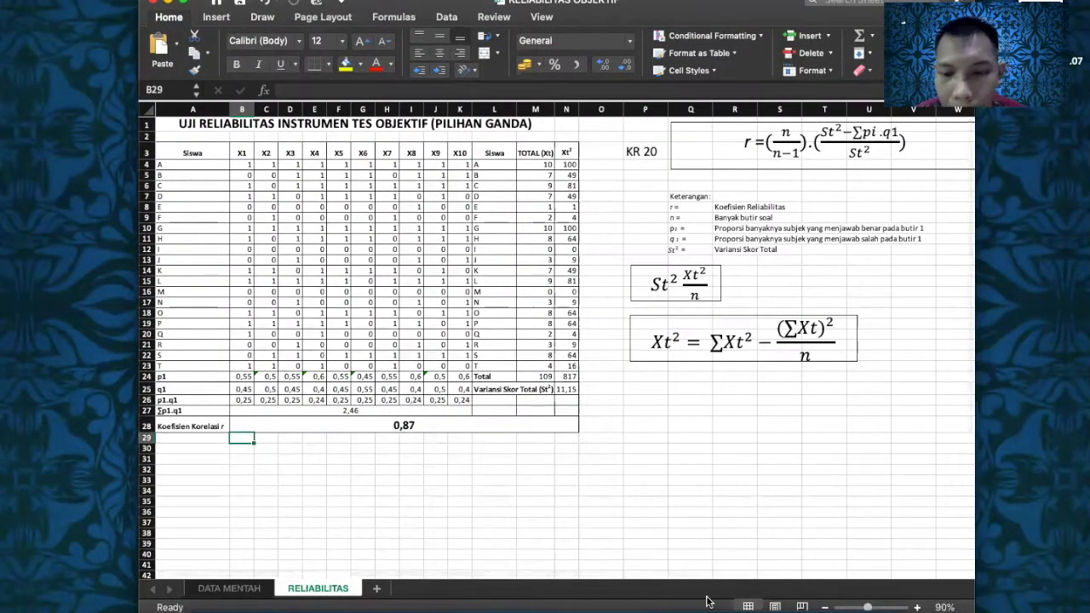
left_click(793, 611)
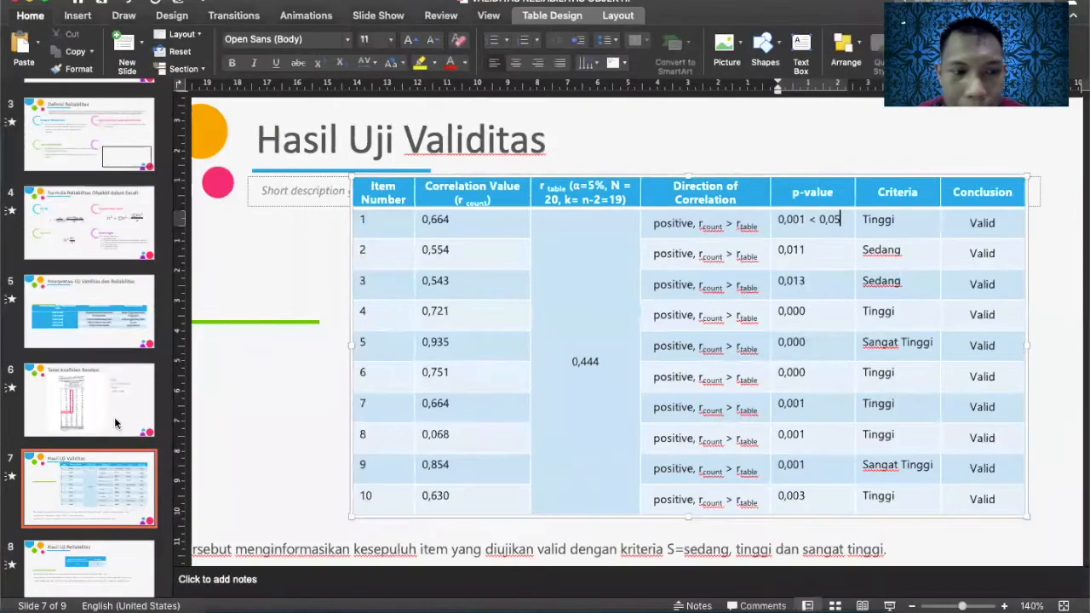
scroll(71, 564, "down", 3)
left_click(67, 505)
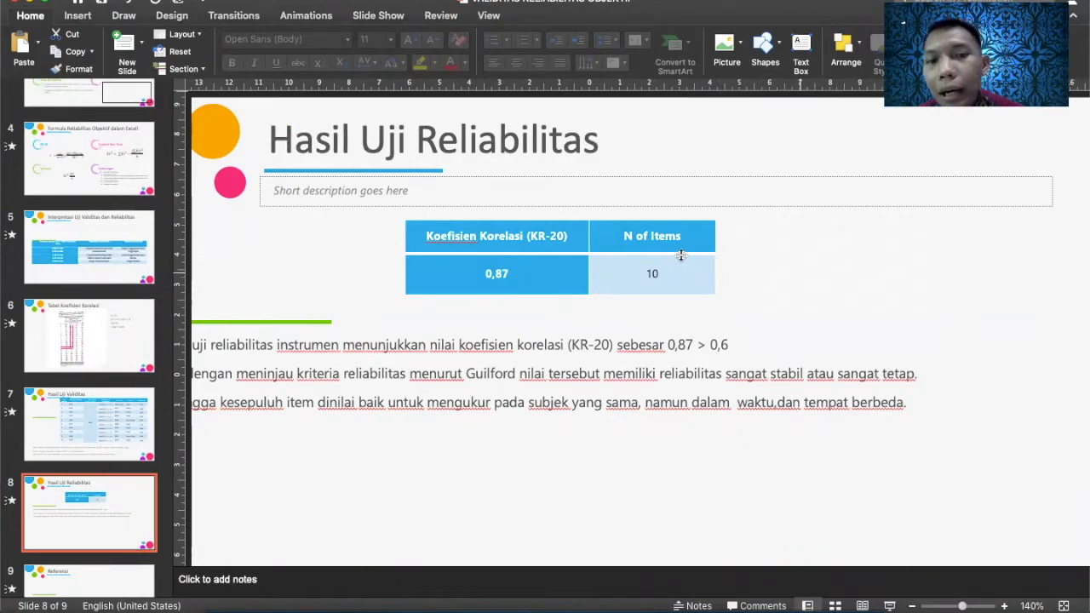
scroll(662, 272, "left", 2)
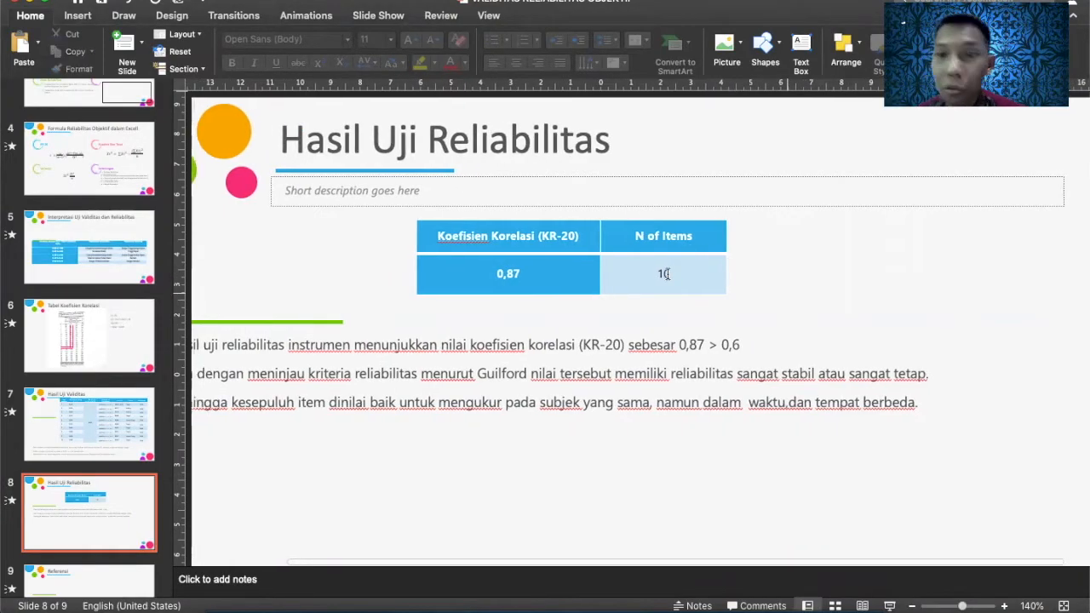
scroll(545, 324, "left", 3)
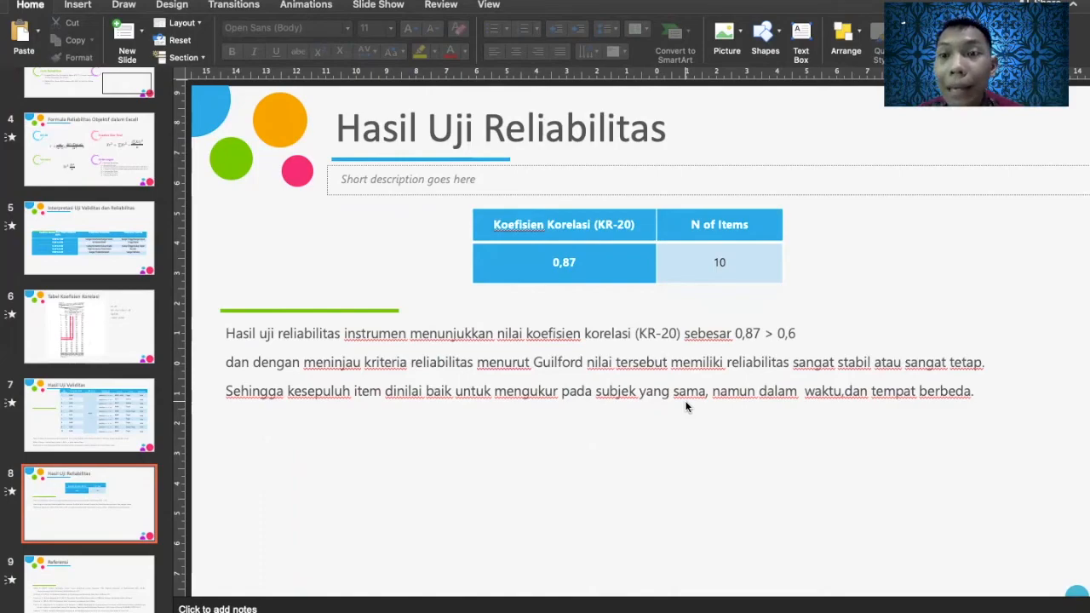
Open slide 9, Referensi, and look through the reference list
left_click(86, 559)
scroll(287, 464, "down", 1)
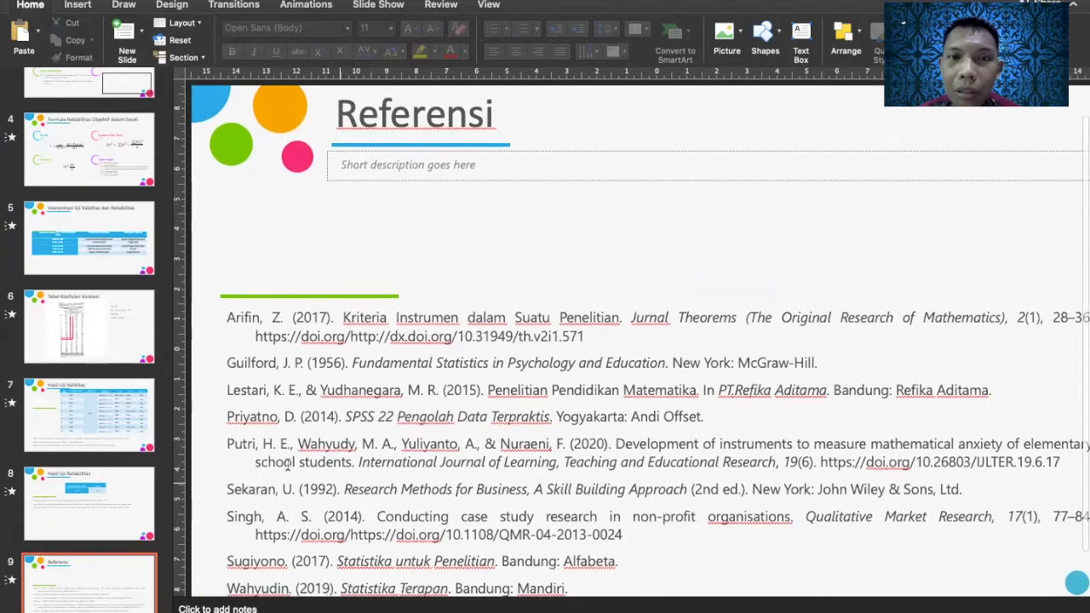
scroll(288, 464, "down", 1)
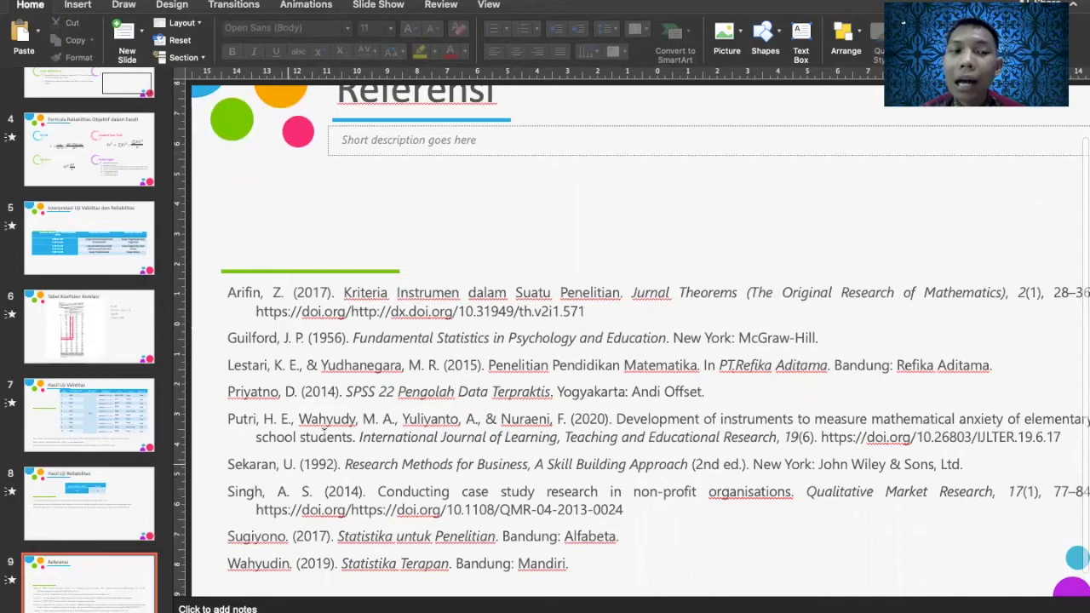
scroll(311, 396, "down", 1)
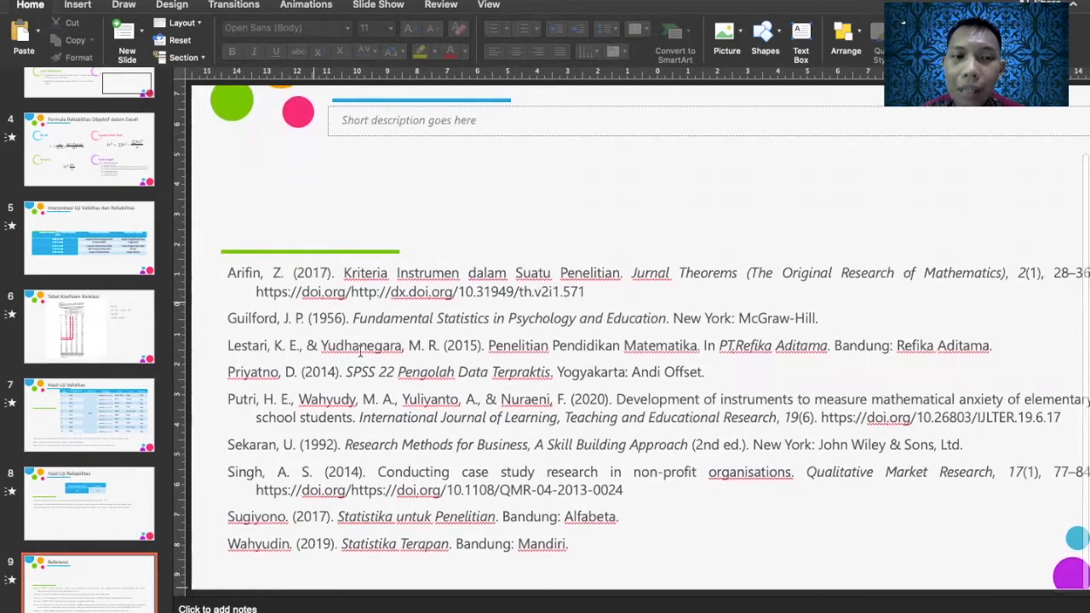
scroll(387, 349, "up", 1)
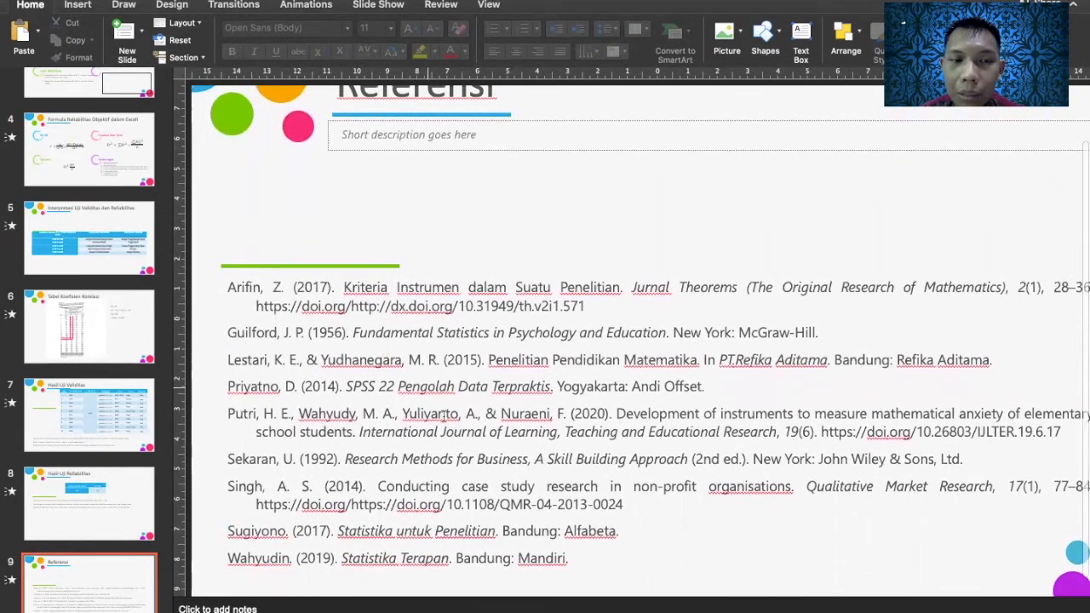